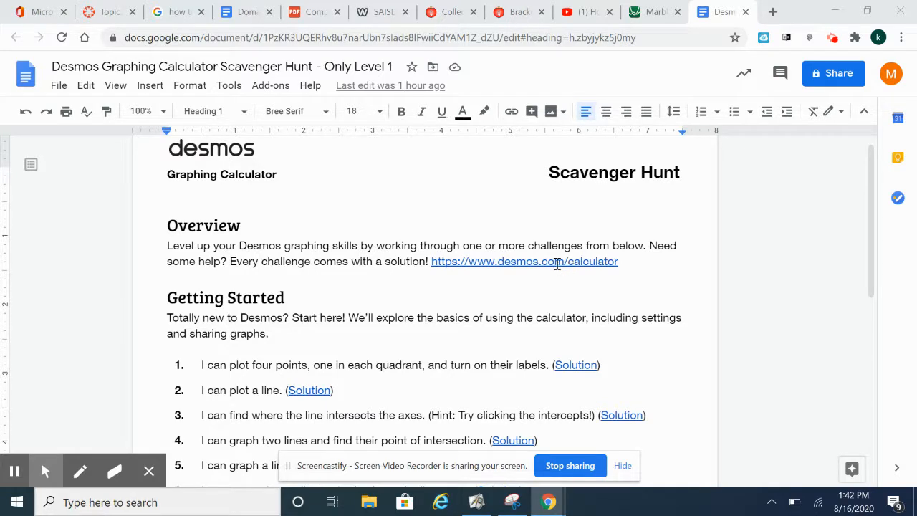
# Open the Desmos calculator from the link in the document's overview and add empty expression lines 2 to 4
pyautogui.click(560, 263)
pyautogui.click(536, 284)
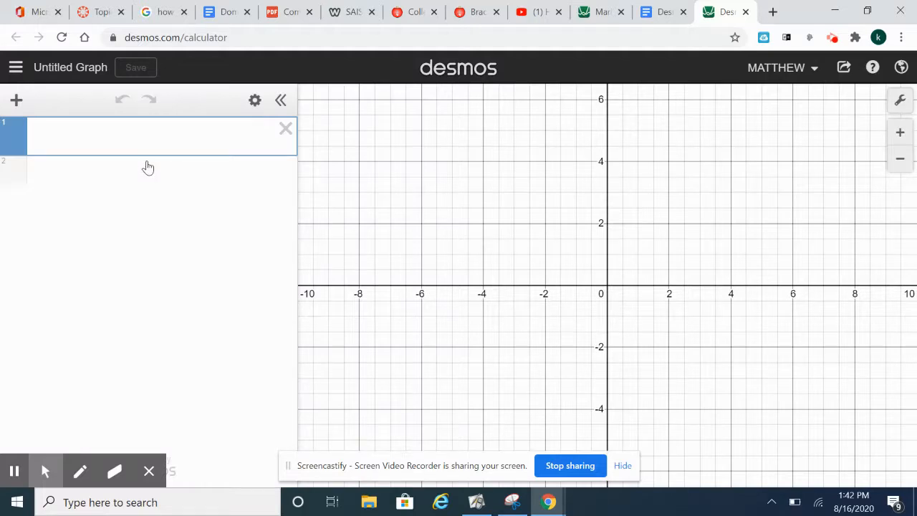
pyautogui.click(68, 178)
pyautogui.click(57, 218)
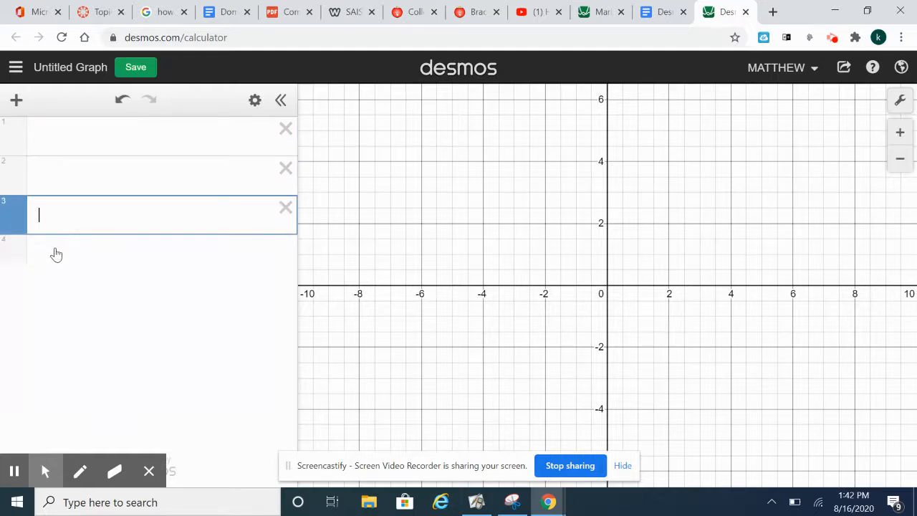
pyautogui.click(56, 255)
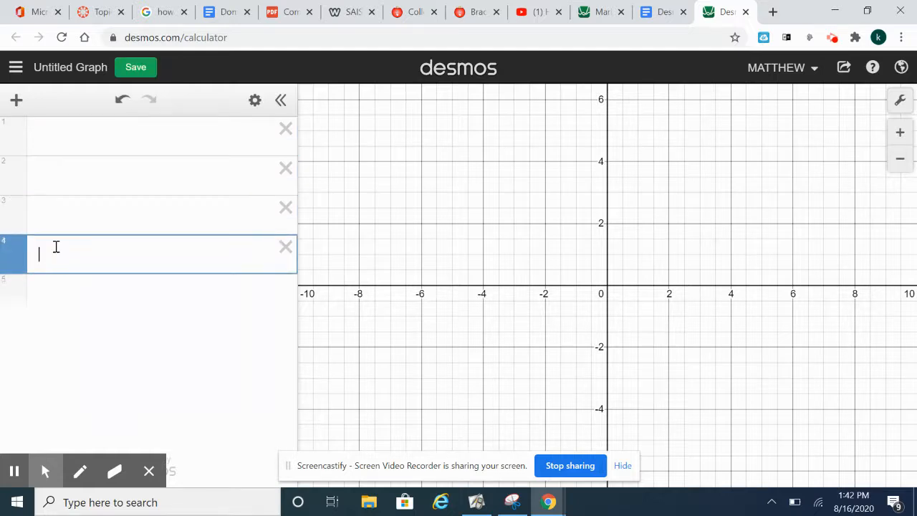
pyautogui.click(65, 141)
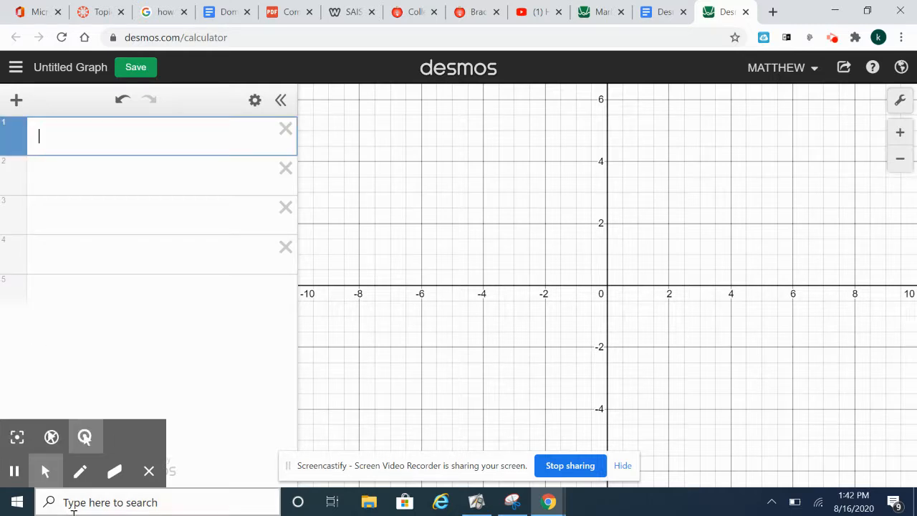
# Graph the parabola y = x² in the first expression line with the on-screen keypad, and delete that expression again
pyautogui.click(149, 472)
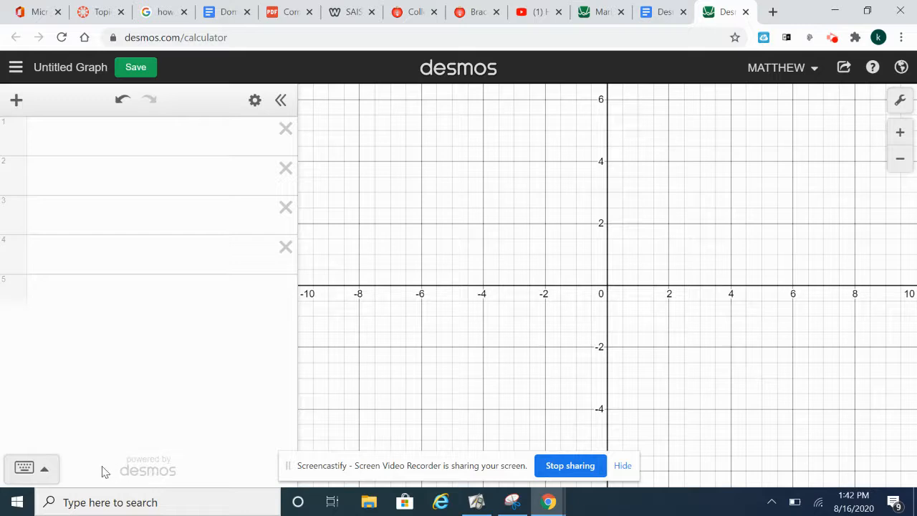
pyautogui.click(43, 474)
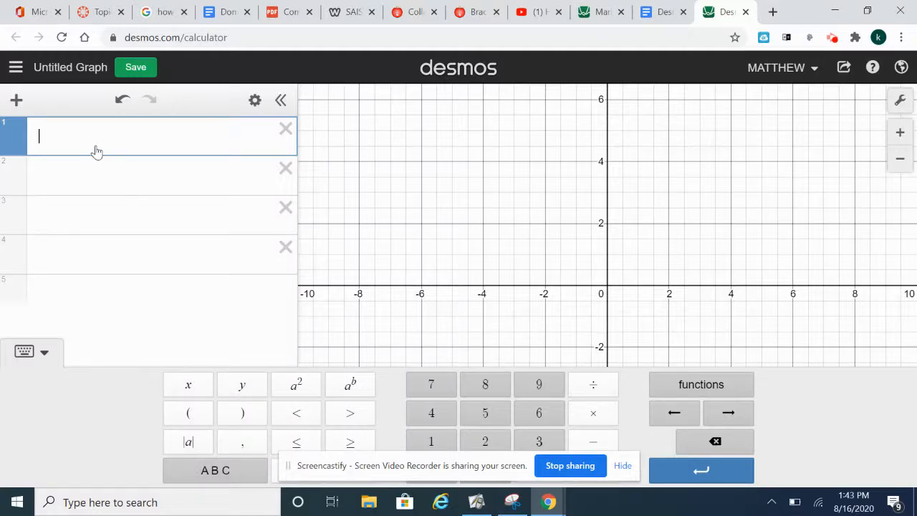
pyautogui.write('y')
pyautogui.press('BackSpace')
pyautogui.click(244, 389)
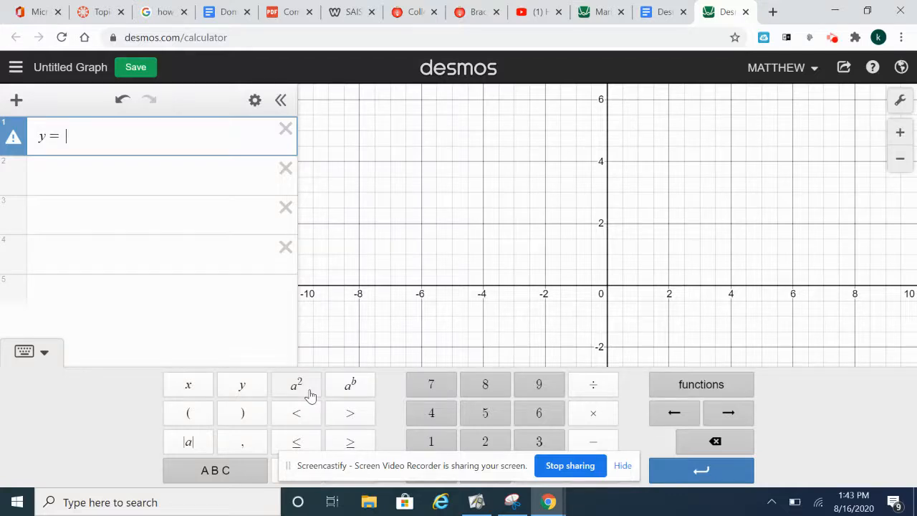
pyautogui.write('x')
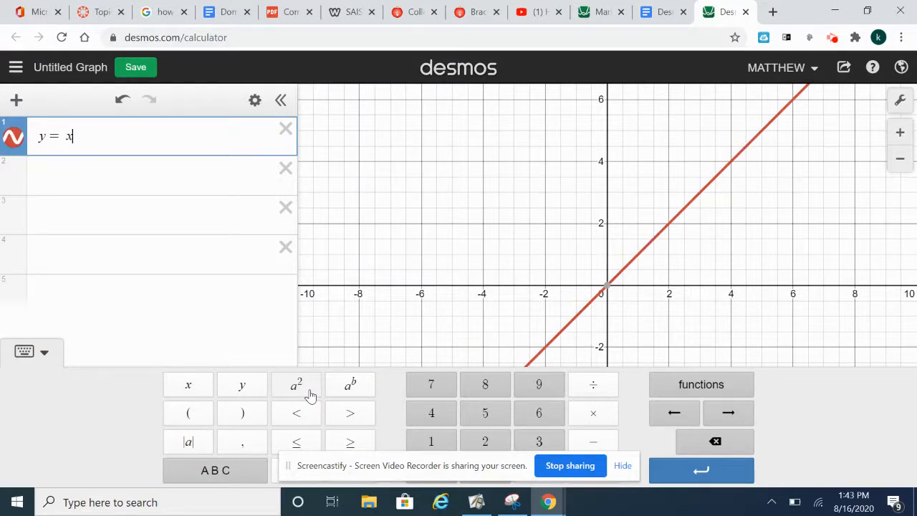
pyautogui.click(310, 396)
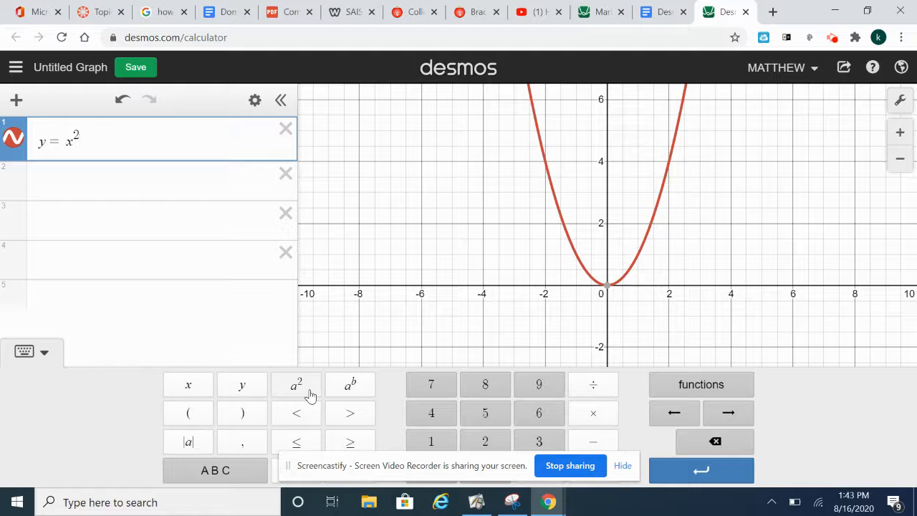
pyautogui.click(285, 130)
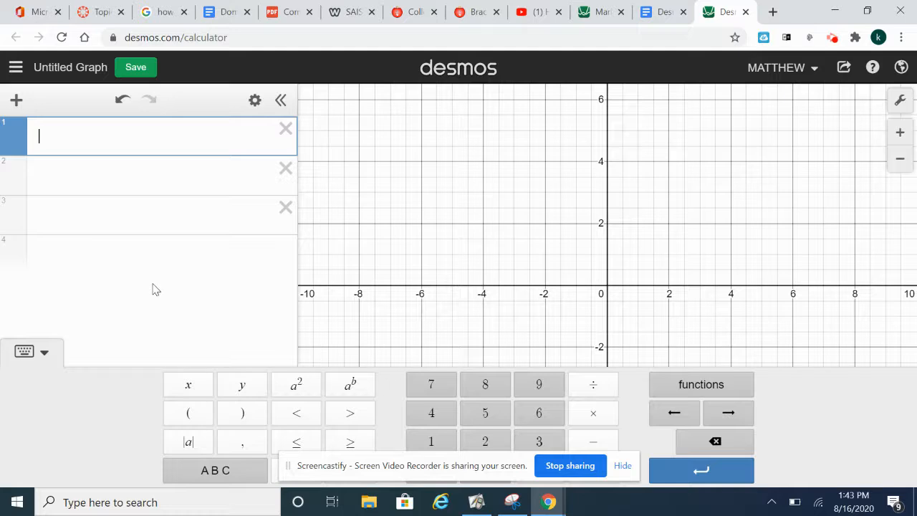
pyautogui.click(185, 297)
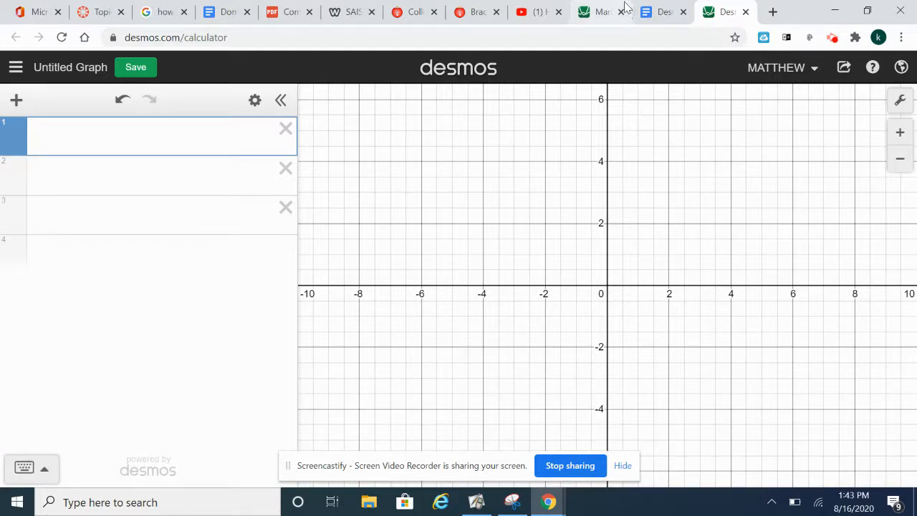
# Read the Getting Started challenges in the scavenger hunt document and return to the Desmos calculator
pyautogui.click(648, 13)
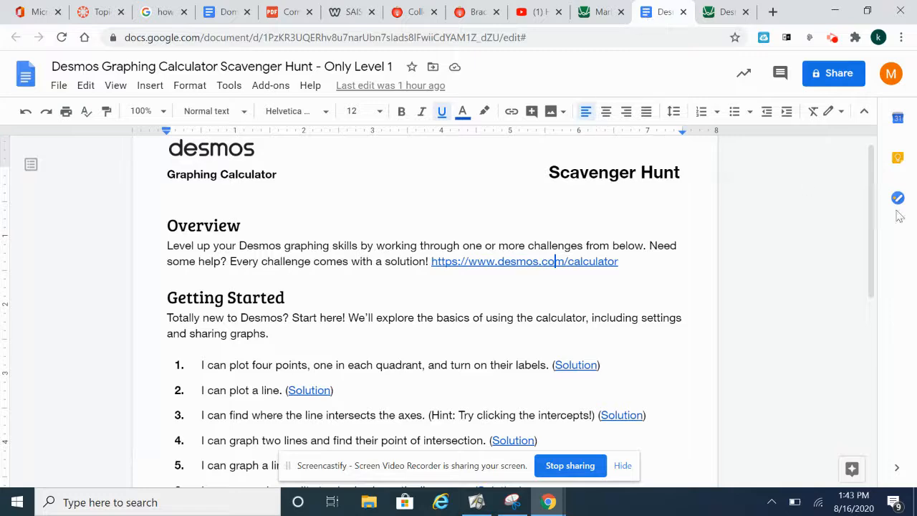
pyautogui.moveTo(874, 228); pyautogui.dragTo(868, 278)
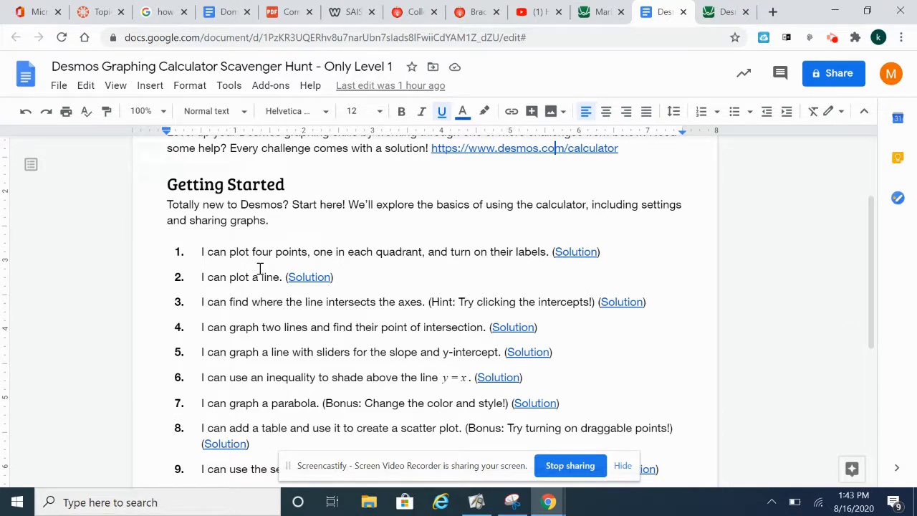
pyautogui.click(720, 13)
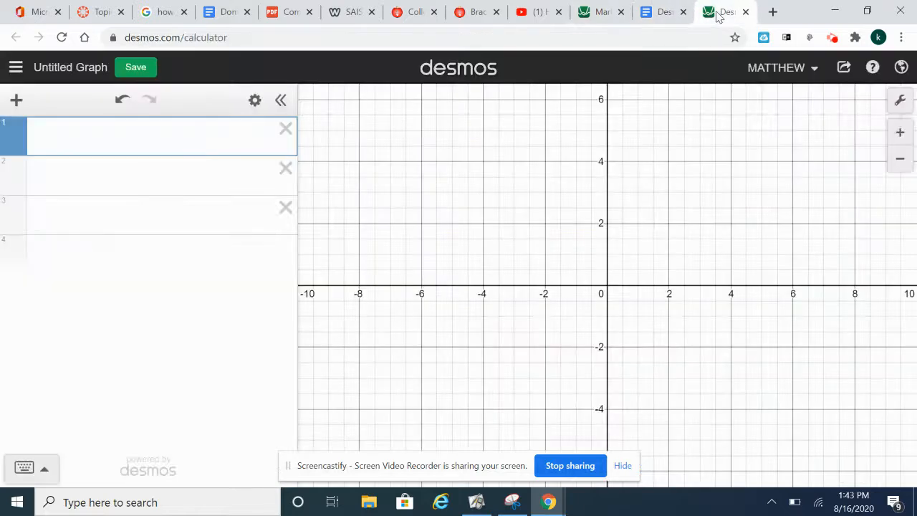
# Plot the point (2,3) in the first expression line and label it A
pyautogui.click(162, 142)
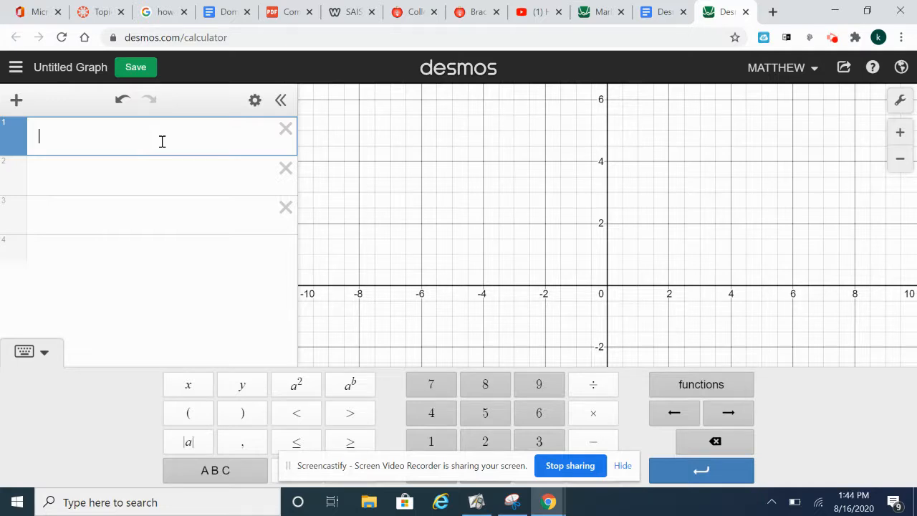
pyautogui.write('(s')
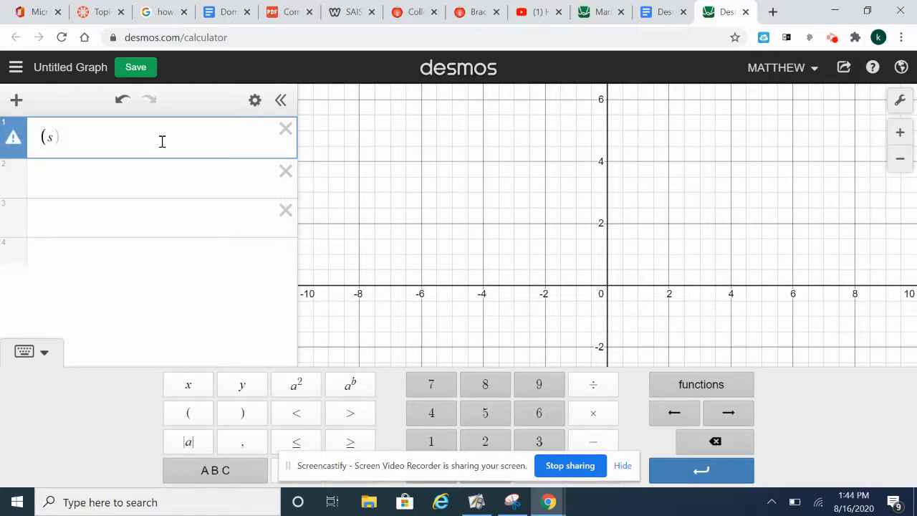
pyautogui.press('BackSpace')
pyautogui.write('2,3)')
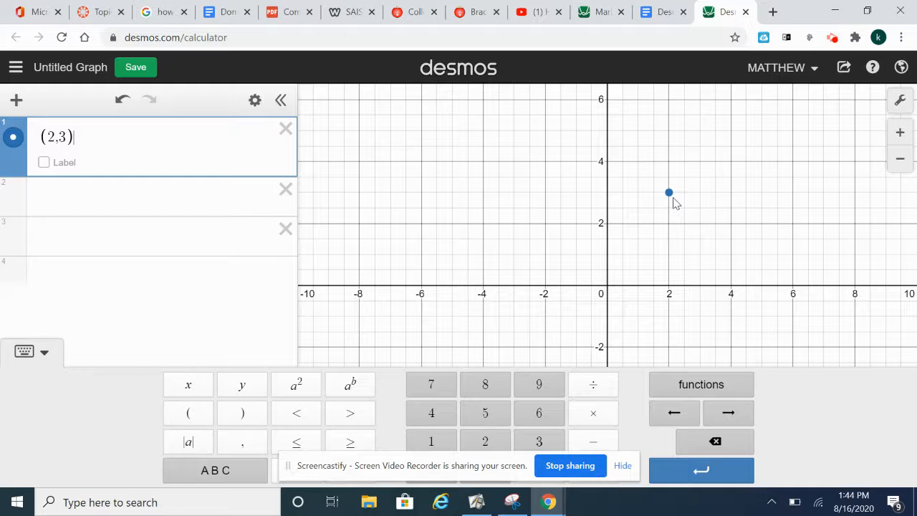
pyautogui.click(44, 162)
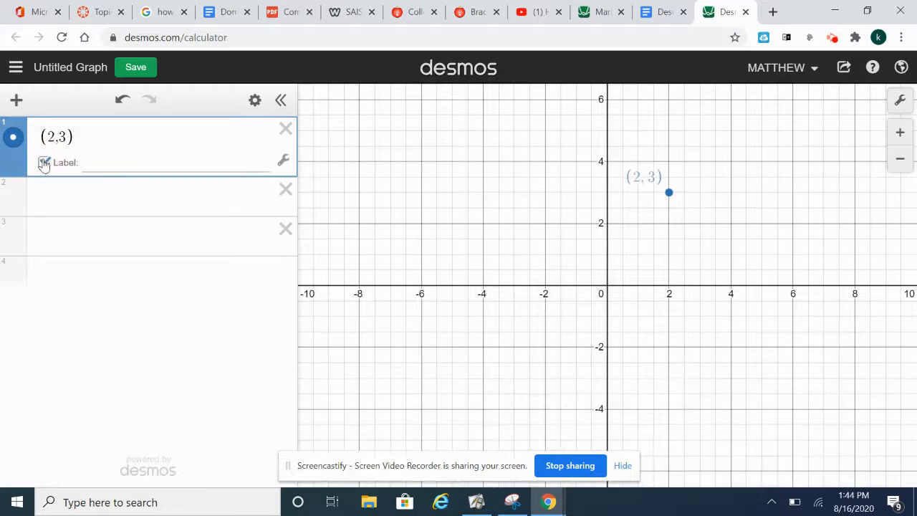
pyautogui.click(97, 162)
pyautogui.write('A')
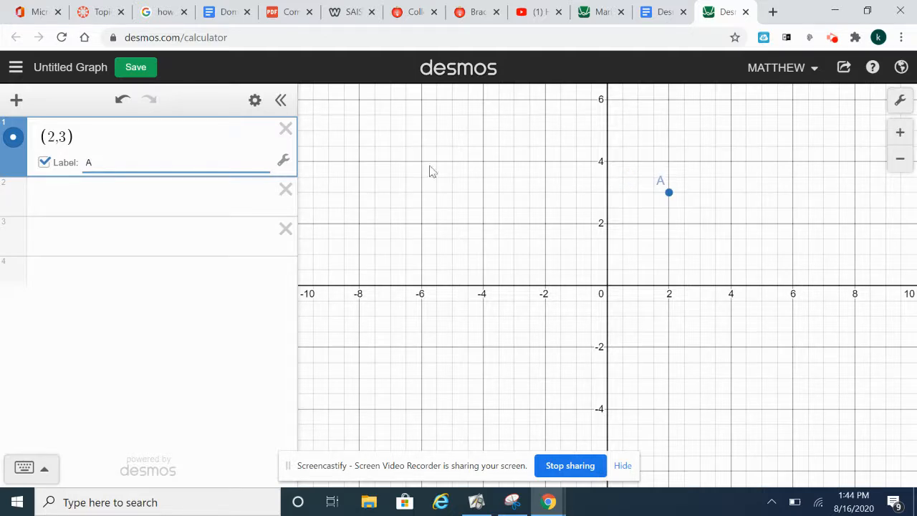
pyautogui.click(670, 194)
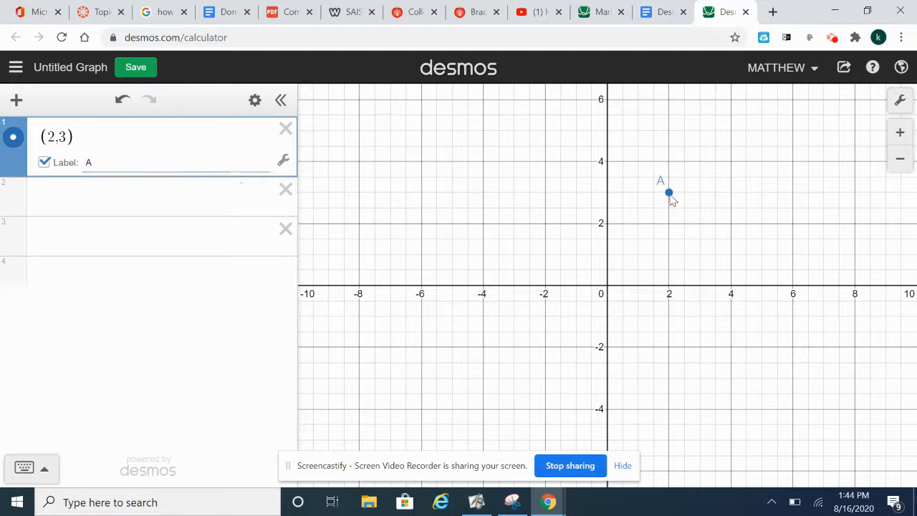
# Plot the point (-2,3) in the second expression line and label it B
pyautogui.click(98, 202)
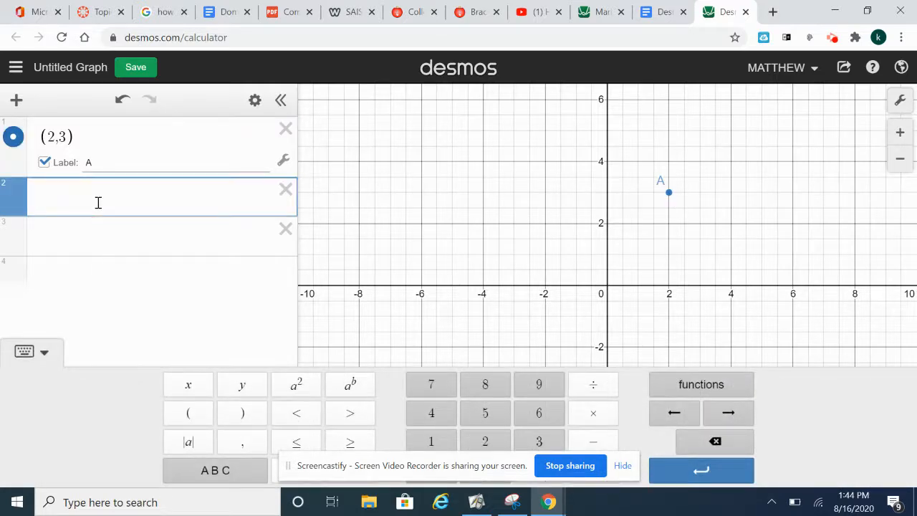
pyautogui.write('(')
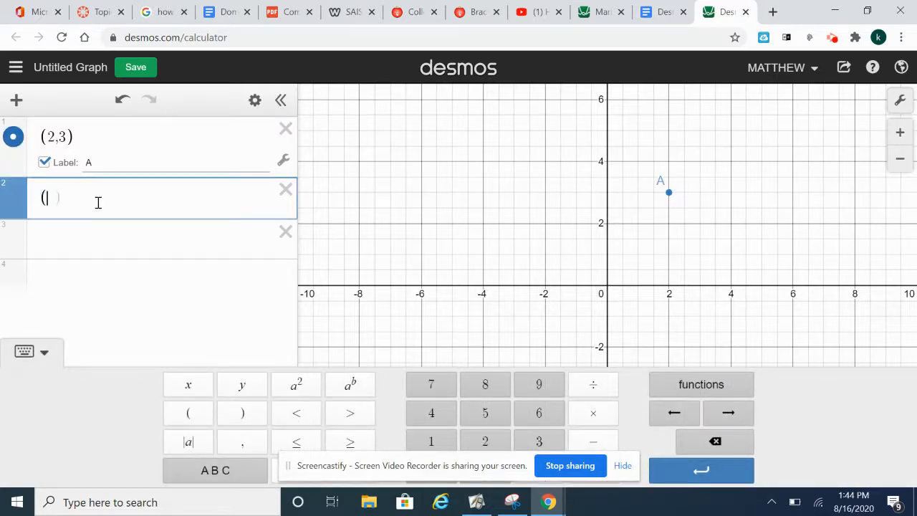
pyautogui.write('-2')
pyautogui.write('3')
pyautogui.press('BackSpace')
pyautogui.write(',3)')
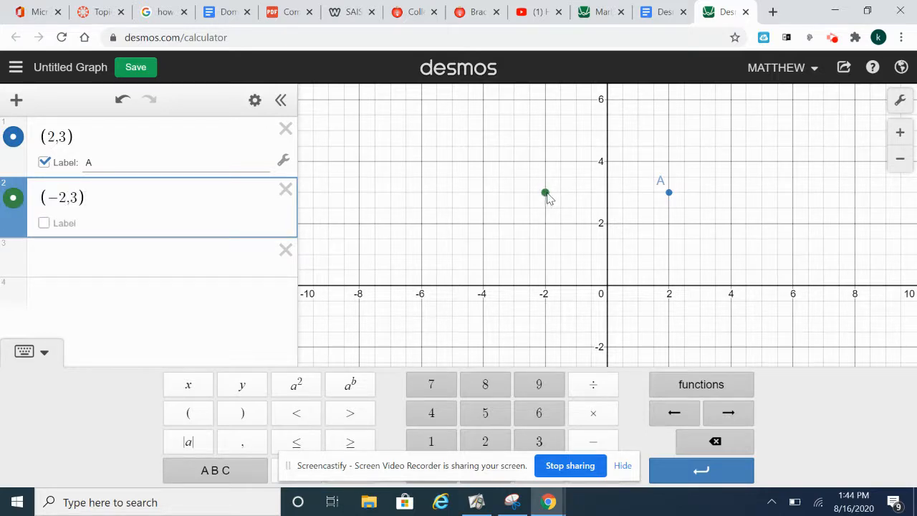
pyautogui.click(43, 223)
pyautogui.click(102, 223)
pyautogui.write('B')
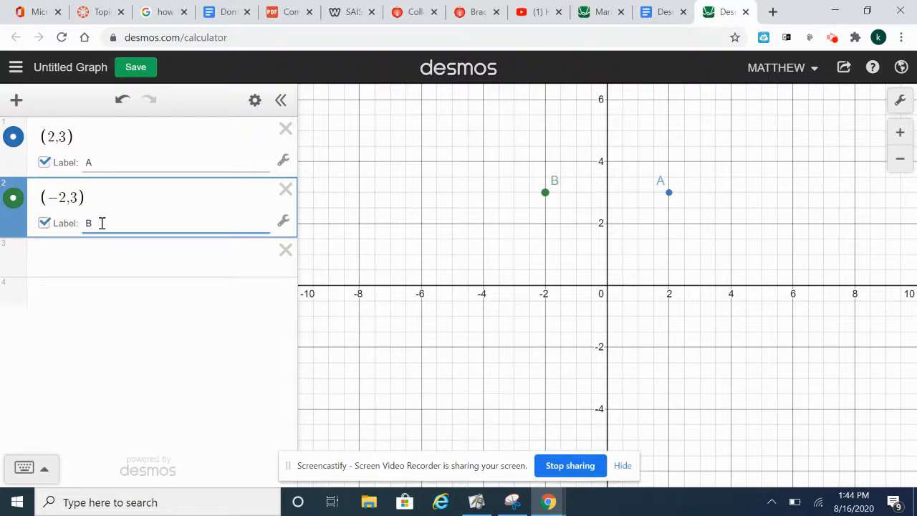
# Plot the point (-3,-4) in the third expression line and label it "Point number 3"
pyautogui.click(57, 260)
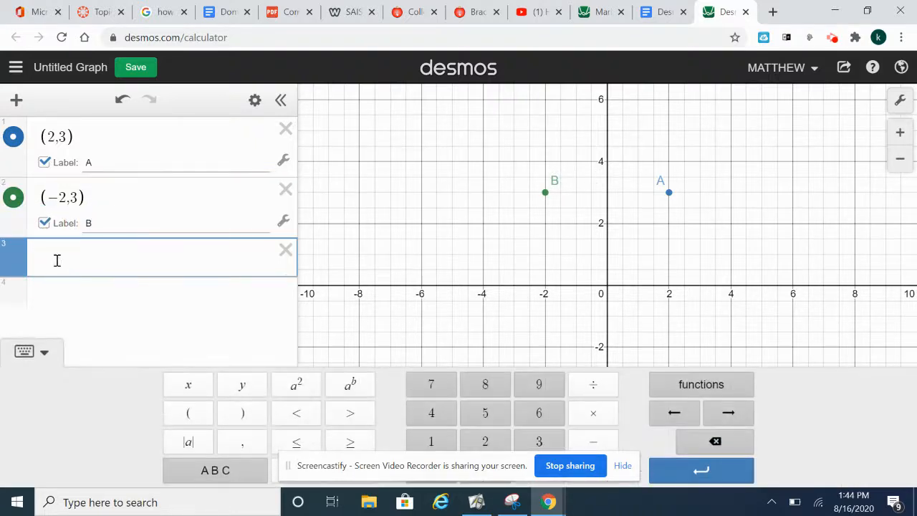
pyautogui.write('(-3,-4')
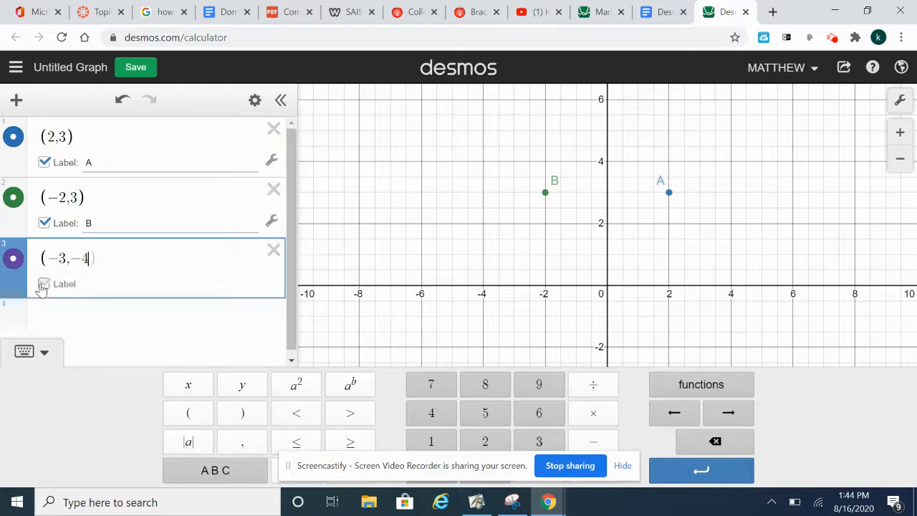
pyautogui.click(44, 284)
pyautogui.click(89, 284)
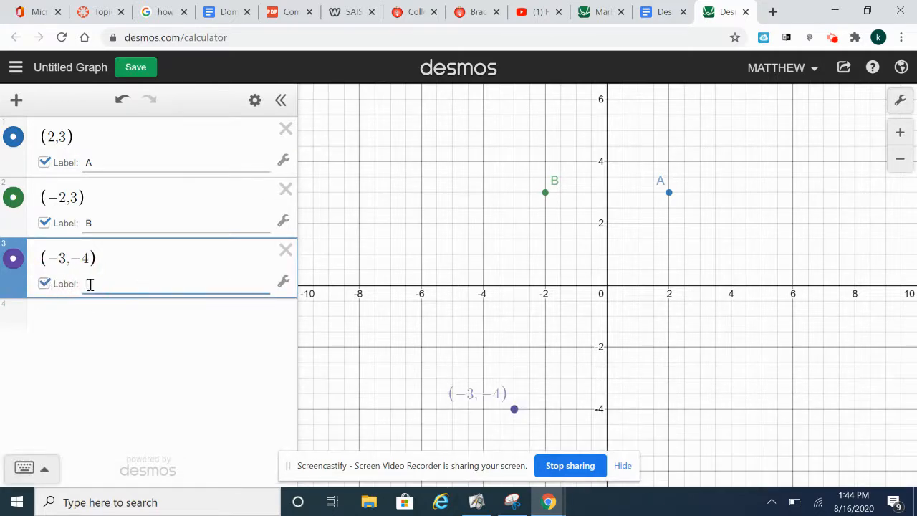
pyautogui.write('Point num')
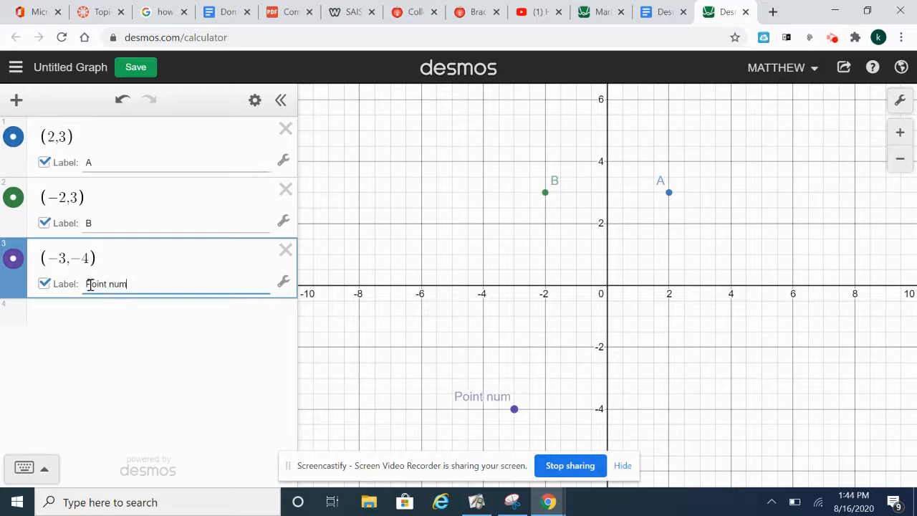
pyautogui.write('ber 3')
# Plot the point (5,-2) in the fourth expression line and label it "Charlie"
pyautogui.click(78, 319)
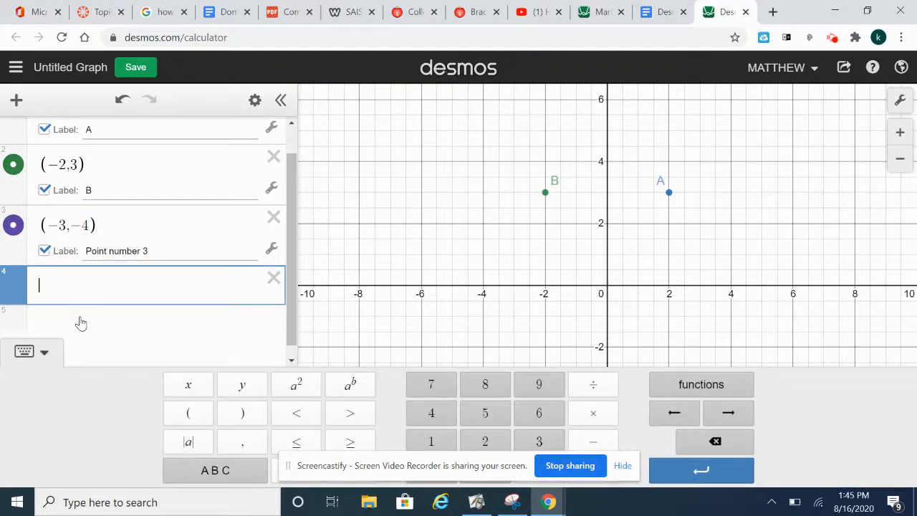
pyautogui.write('(5')
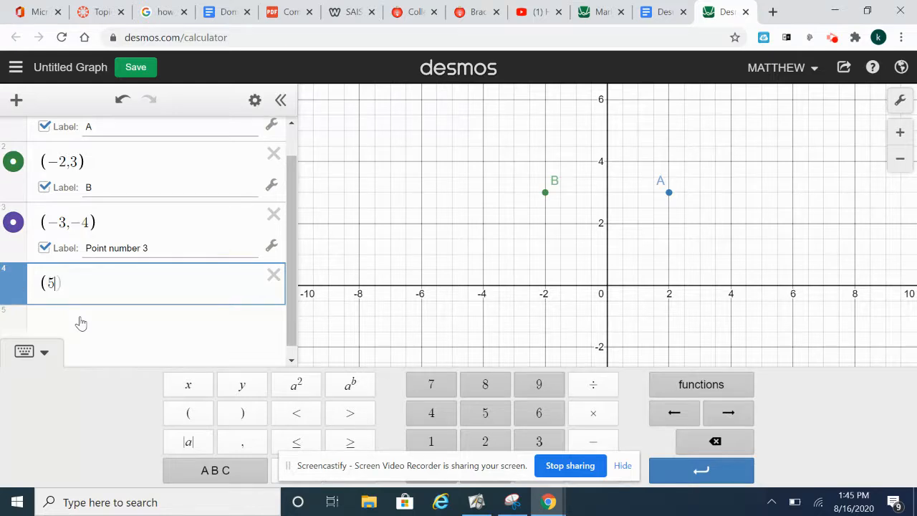
pyautogui.write(',-2)')
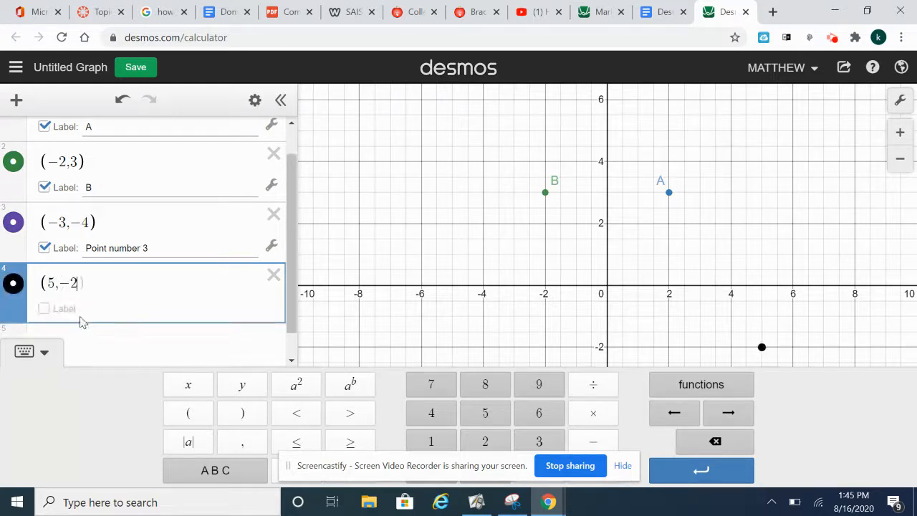
pyautogui.click(45, 308)
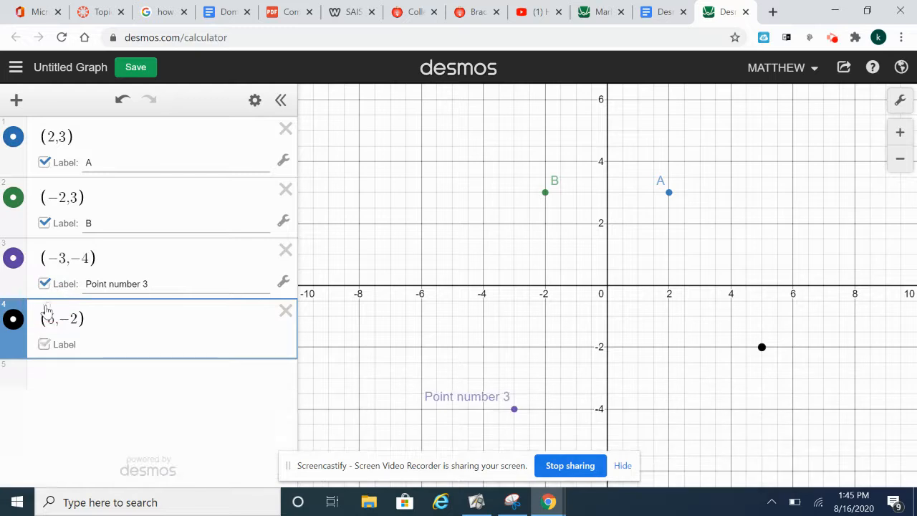
pyautogui.click(44, 345)
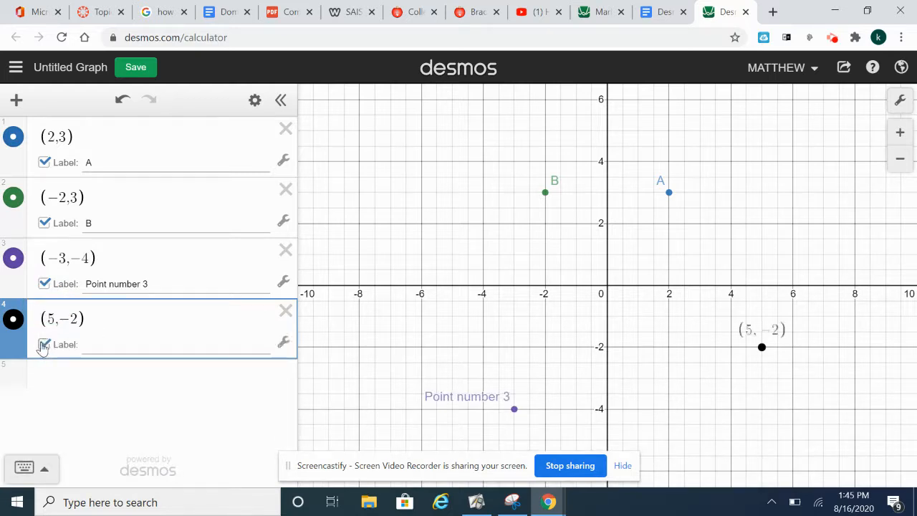
pyautogui.write('Charlie')
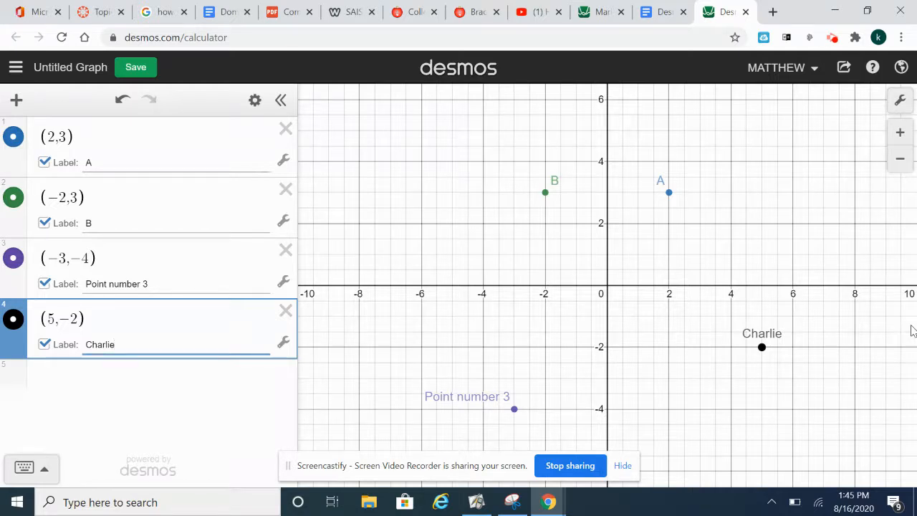
# Change point A at (2,3) to a red point with the cross marker style
pyautogui.click(14, 138)
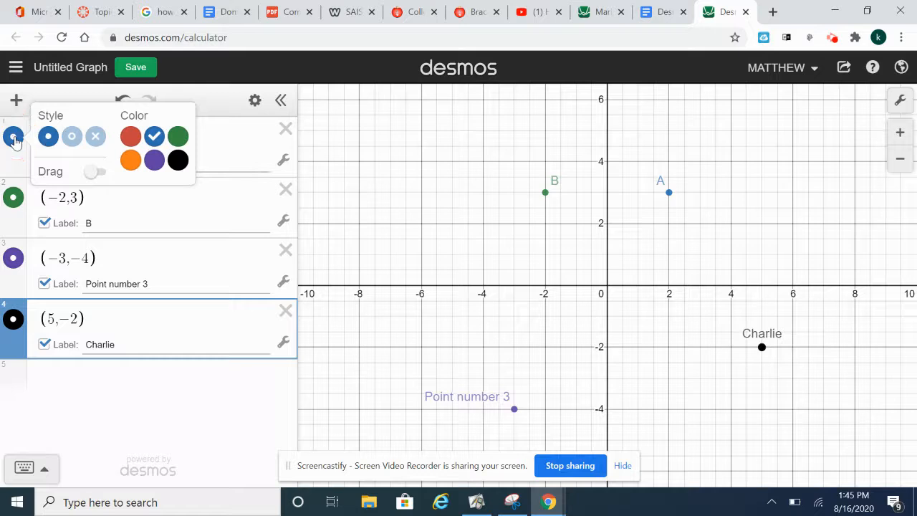
pyautogui.click(73, 140)
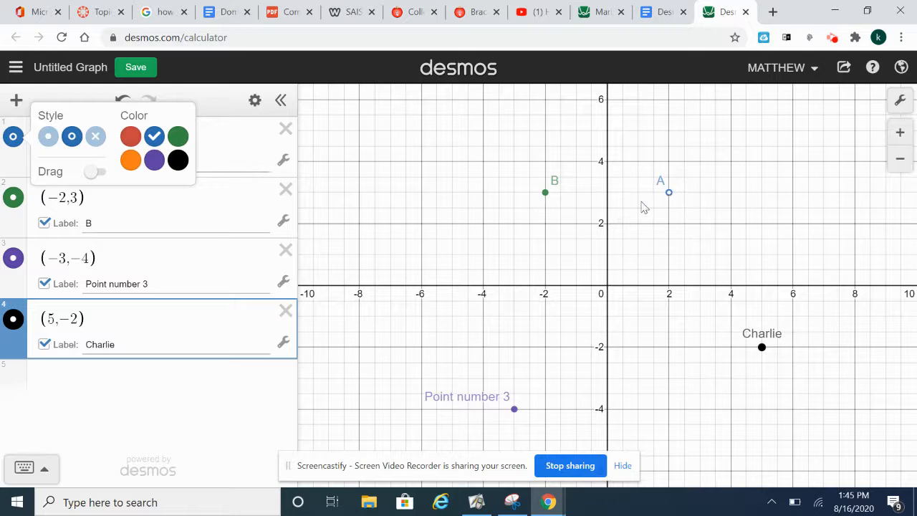
pyautogui.click(131, 139)
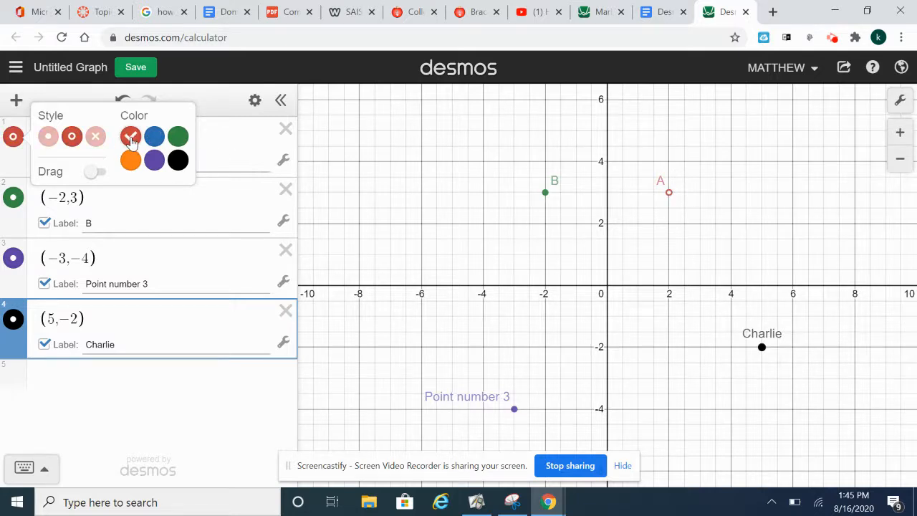
pyautogui.click(95, 139)
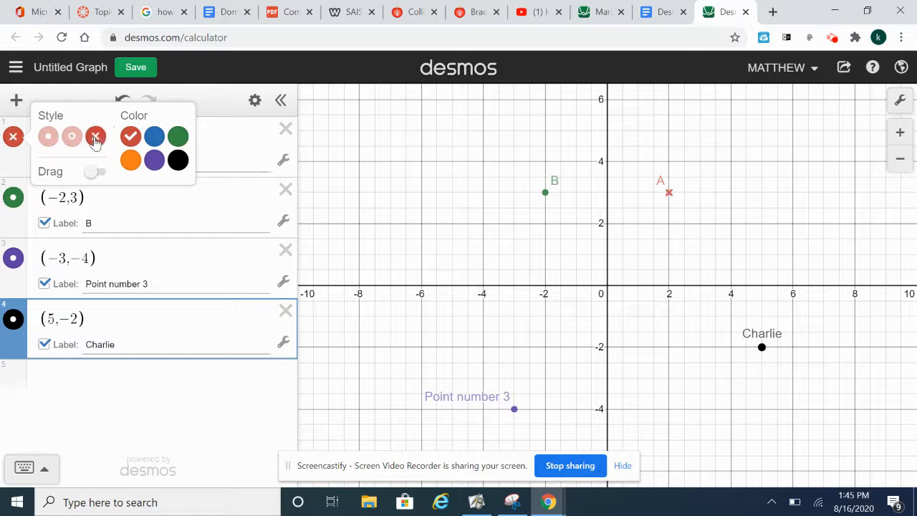
pyautogui.click(217, 156)
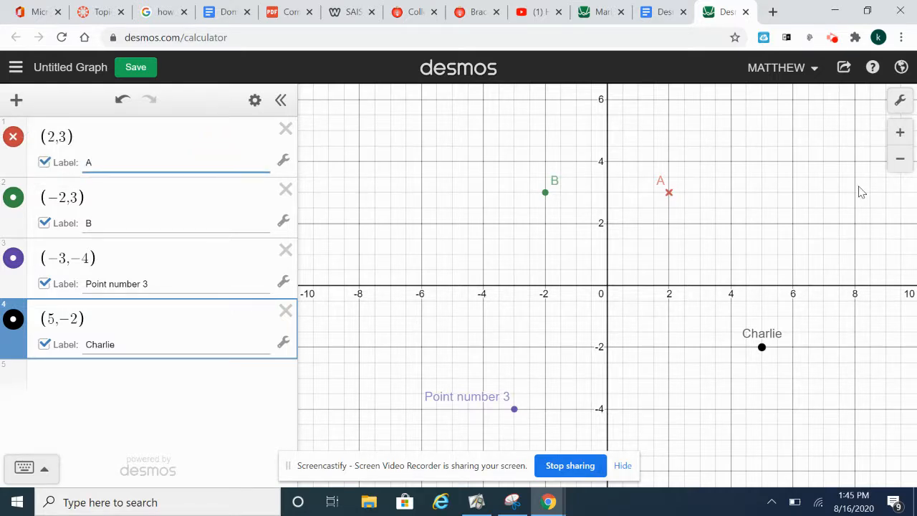
# Switch to the scavenger hunt document in Google Docs and view the solution graph for challenge 1
pyautogui.click(659, 13)
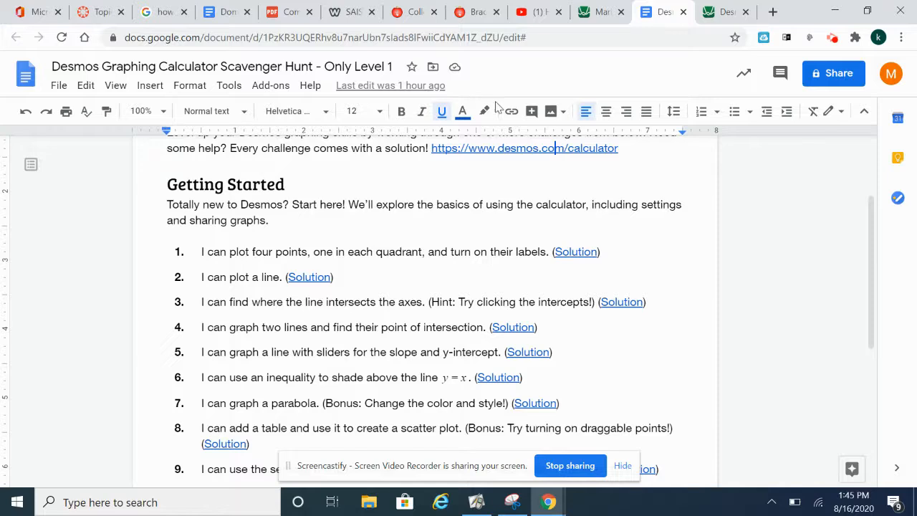
pyautogui.click(584, 250)
pyautogui.click(576, 272)
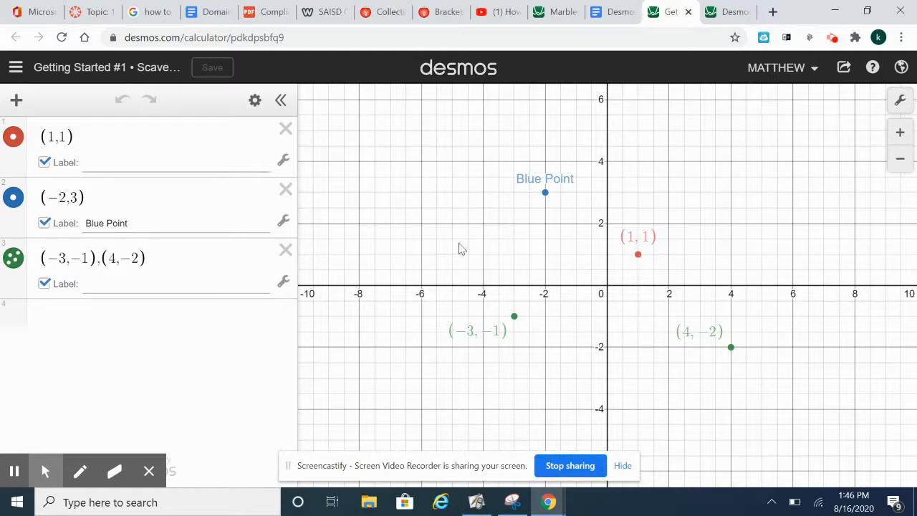
pyautogui.click(688, 13)
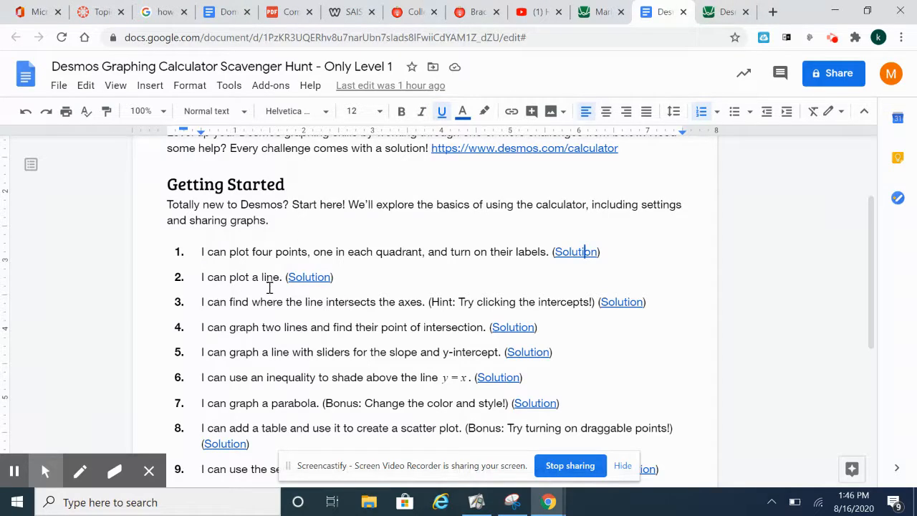
# Return to the untitled Desmos graph and delete all four plotted points
pyautogui.click(719, 12)
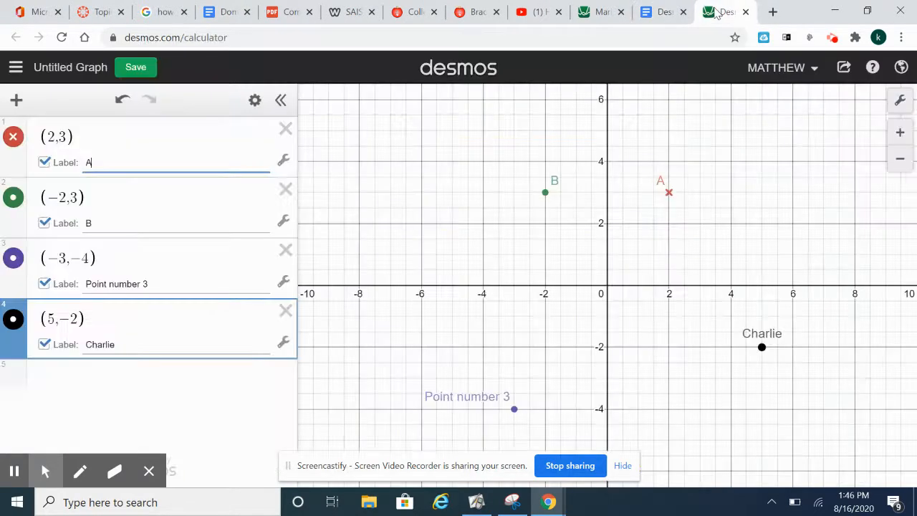
pyautogui.click(285, 312)
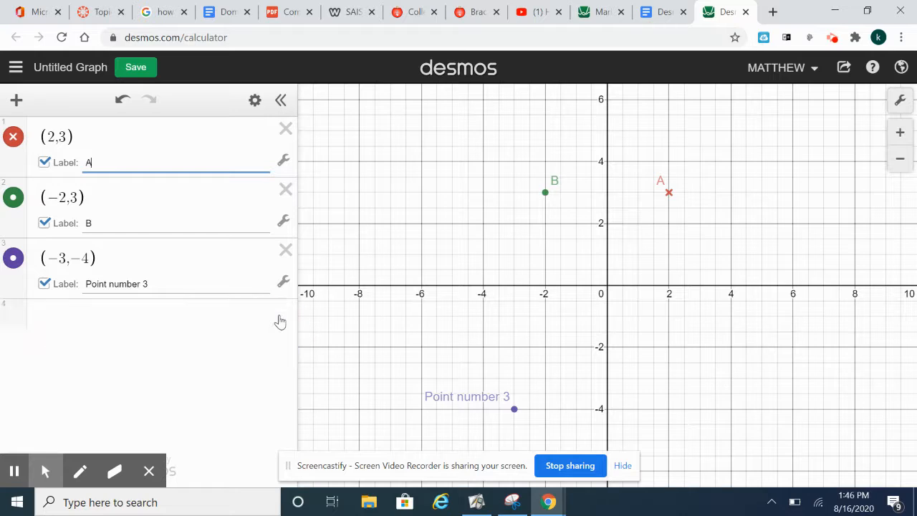
pyautogui.click(285, 250)
pyautogui.click(286, 188)
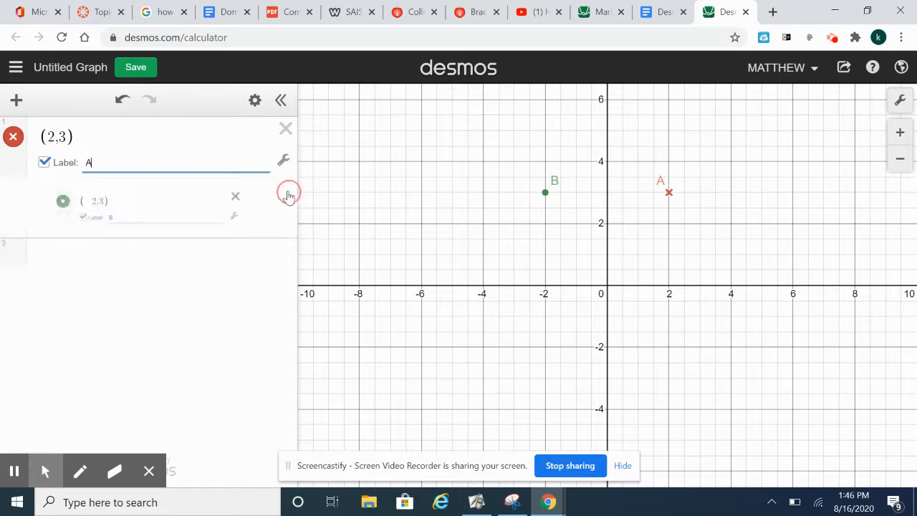
pyautogui.click(286, 131)
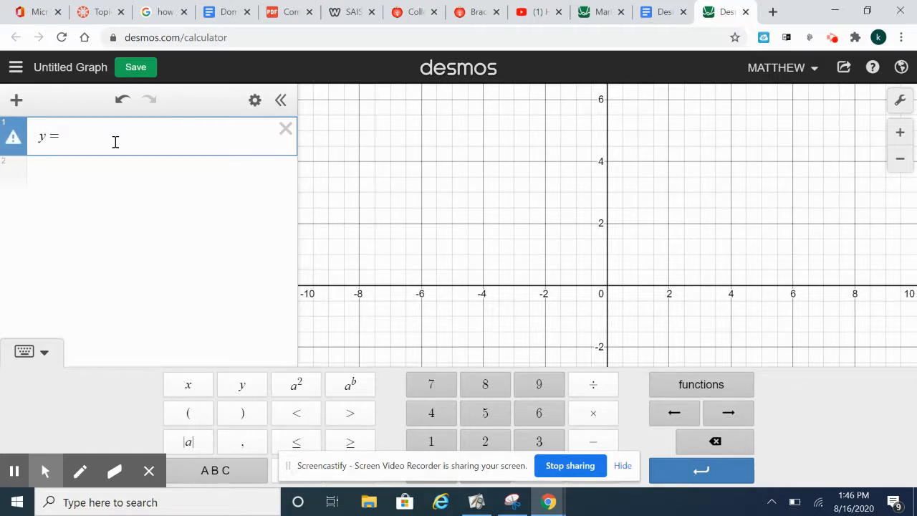
# Graph the line y = 3x + 2 in the first expression line and style it as a green dashed line
pyautogui.write('3x ')
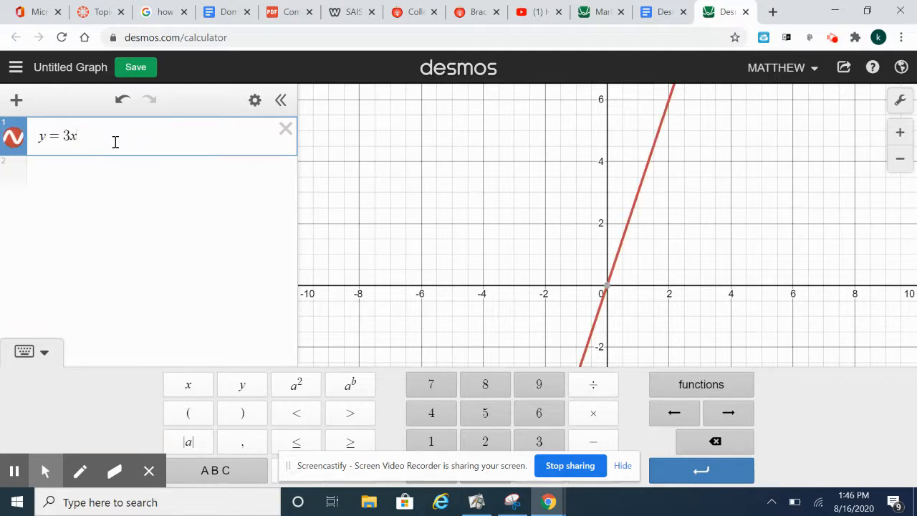
pyautogui.write('+ 2')
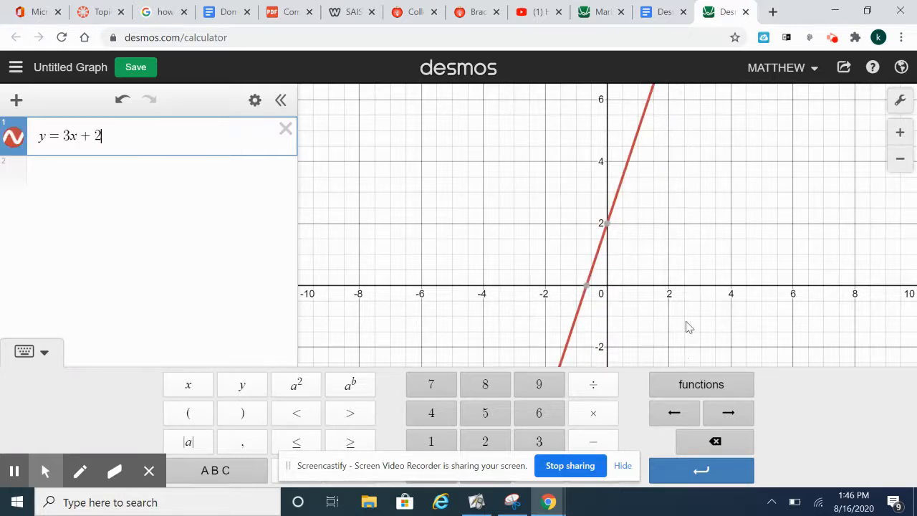
pyautogui.click(14, 139)
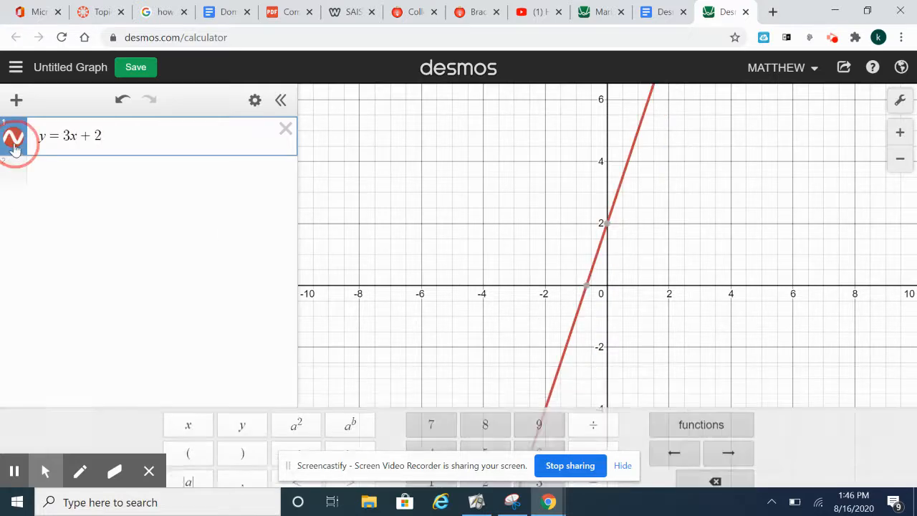
pyautogui.click(72, 137)
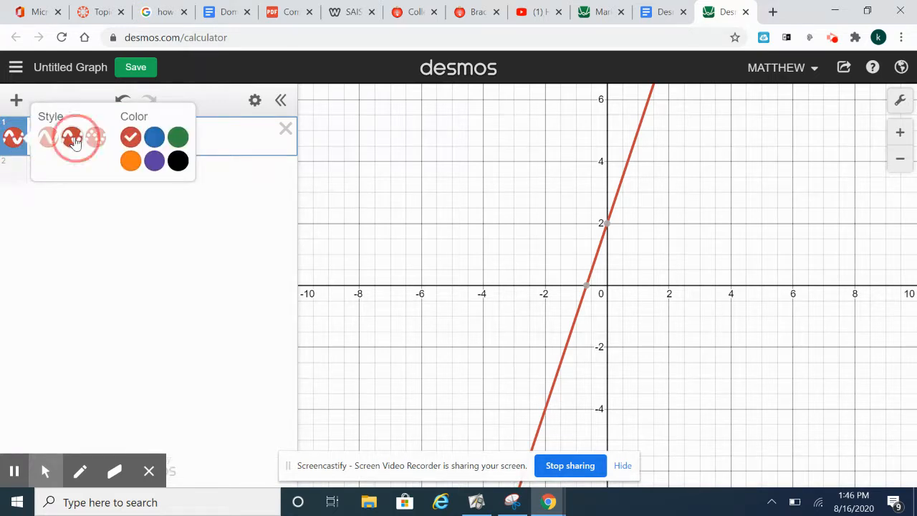
pyautogui.click(180, 140)
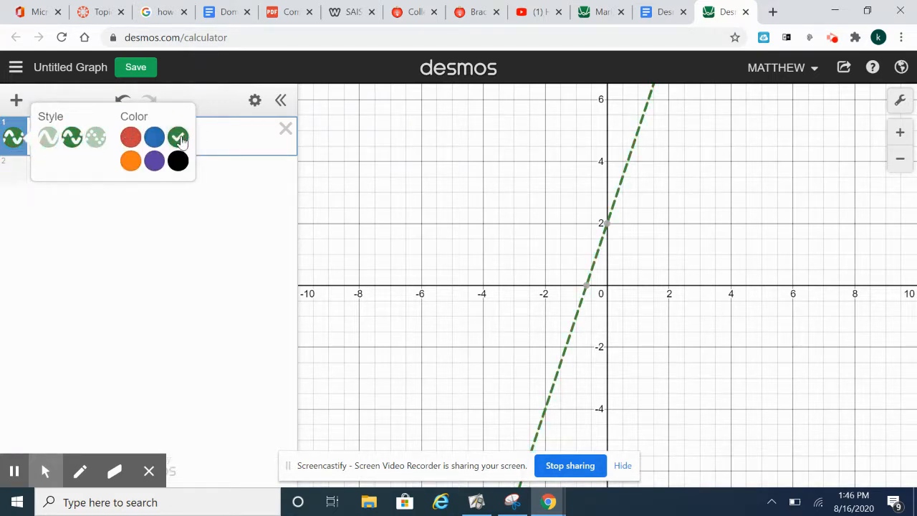
pyautogui.click(165, 220)
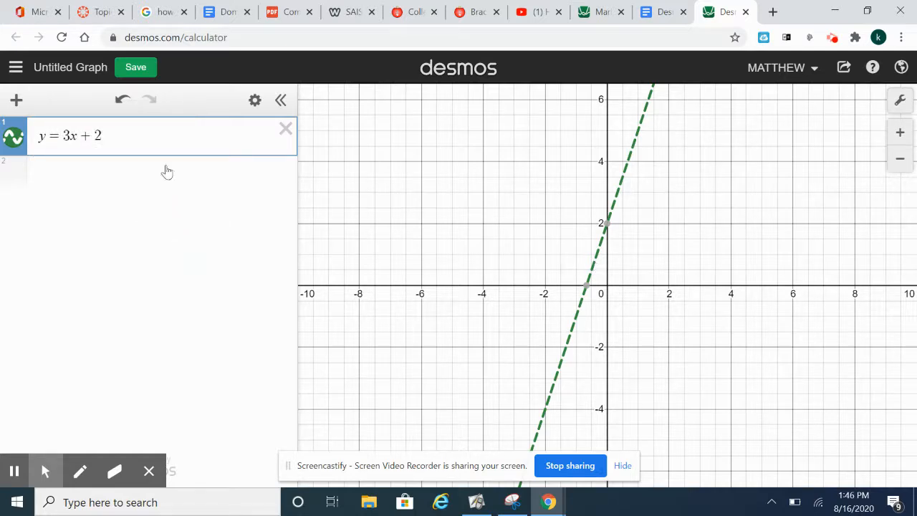
# Graph a second line, y = 4x, in the second expression line
pyautogui.click(76, 182)
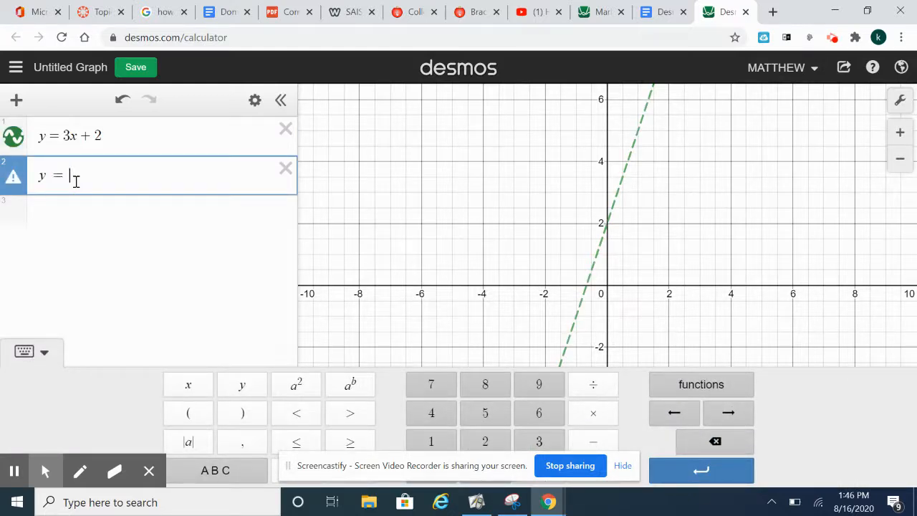
pyautogui.write('y = 4x')
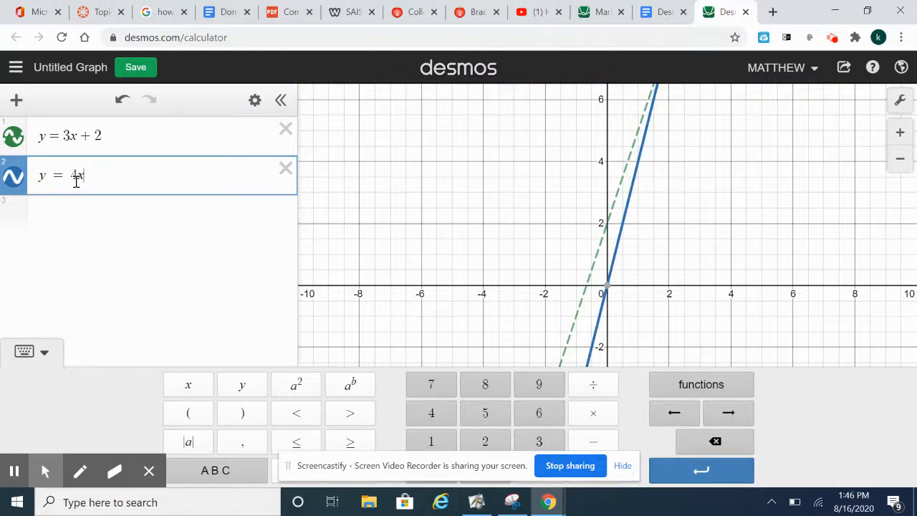
pyautogui.press('Return')
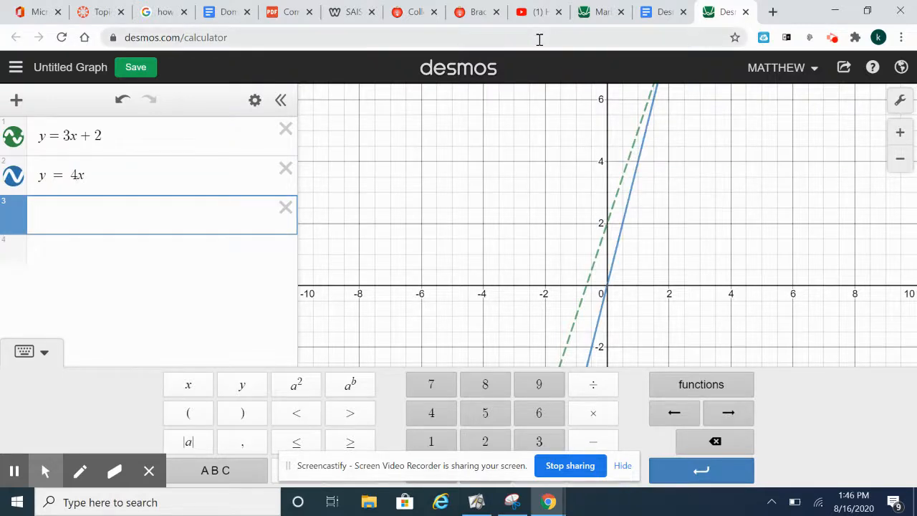
# Read challenge 3 in the scavenger hunt document, and inspect where y = 4x and y = 3x + 2 cross the axes in Desmos
pyautogui.click(656, 13)
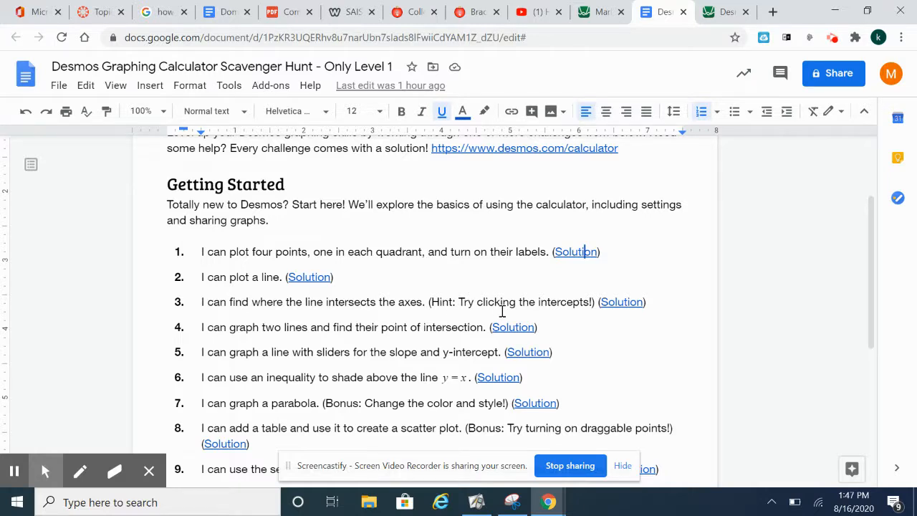
pyautogui.click(717, 13)
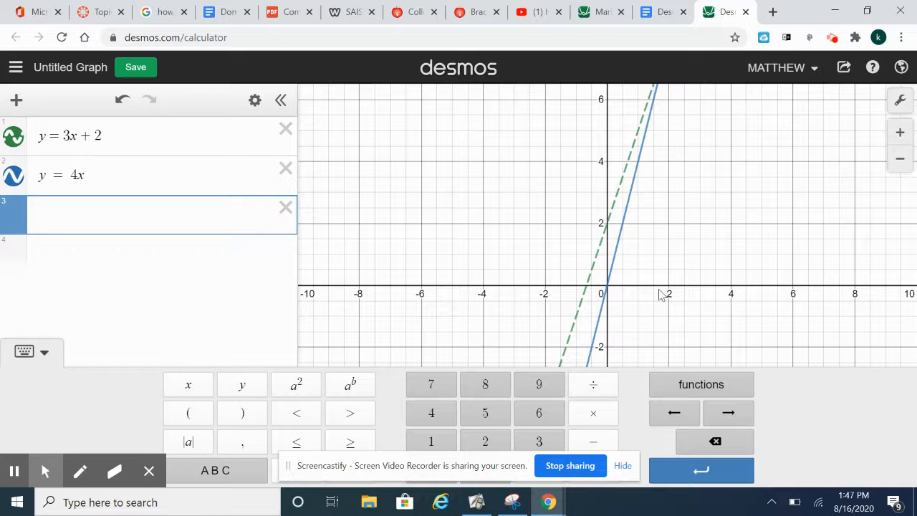
pyautogui.click(607, 289)
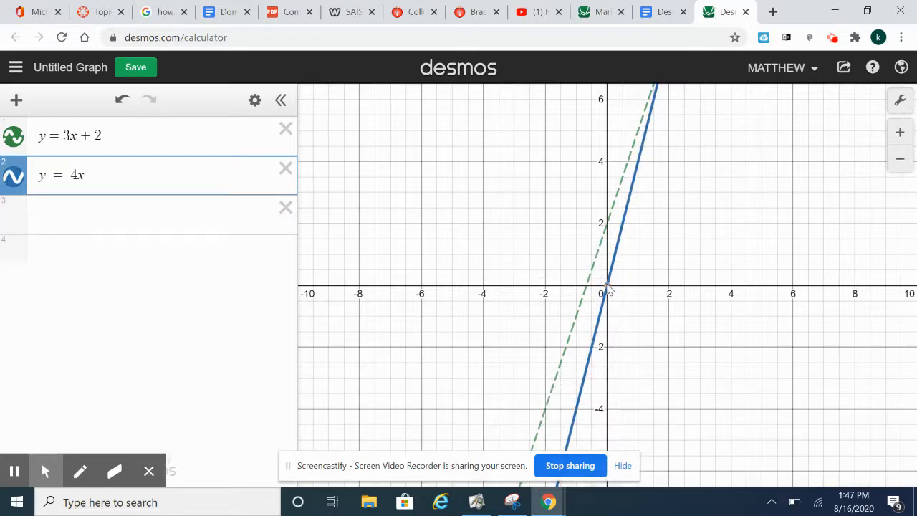
pyautogui.moveTo(607, 288)
pyautogui.click(179, 175)
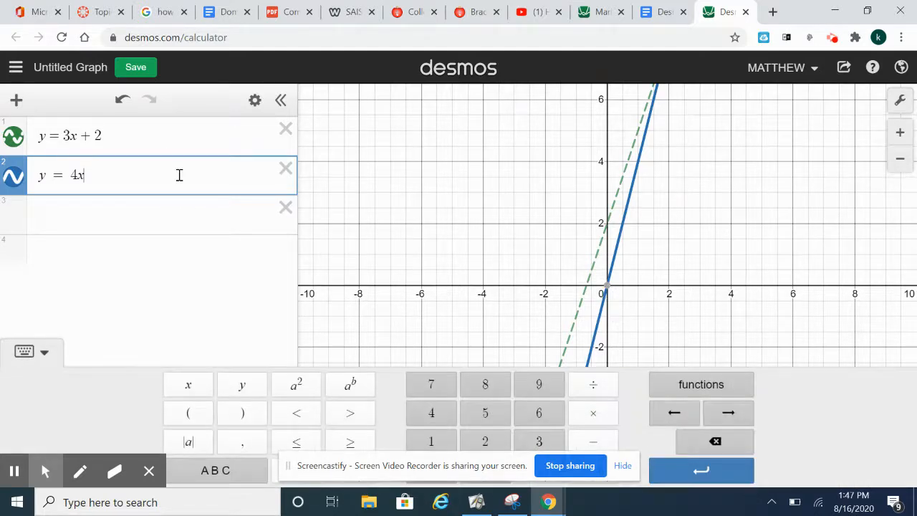
pyautogui.click(156, 130)
pyautogui.click(137, 174)
pyautogui.moveTo(607, 293)
pyautogui.click(586, 289)
pyautogui.moveTo(587, 289)
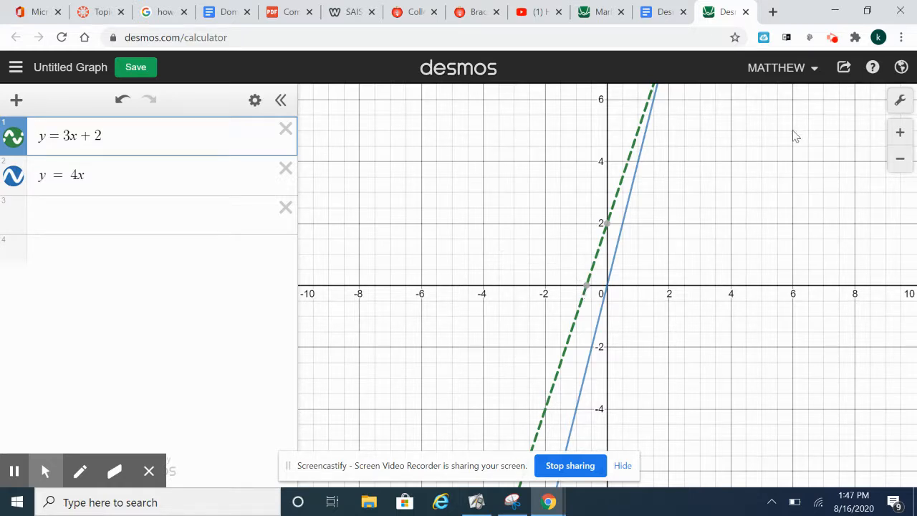
# Find the coordinates of the point where the lines y = 3x + 2 and y = 4x intersect
pyautogui.moveTo(795, 139); pyautogui.dragTo(727, 295)
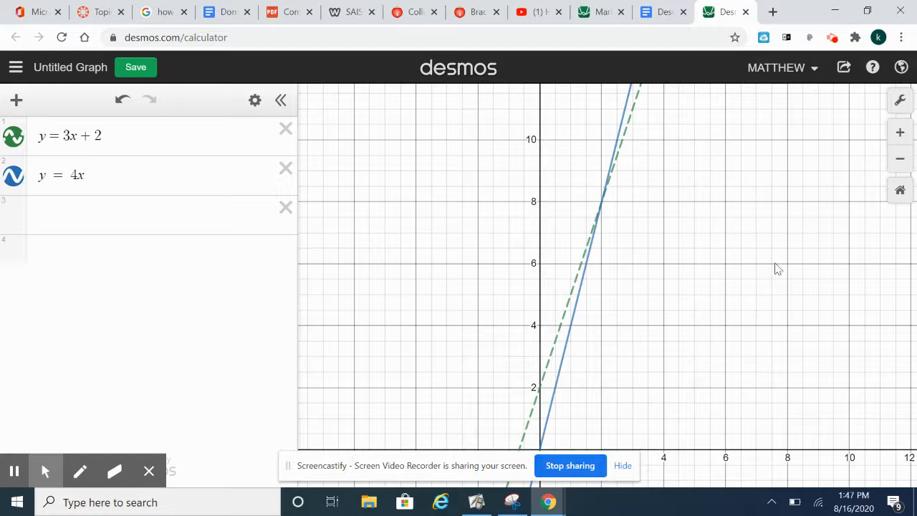
pyautogui.moveTo(697, 207); pyautogui.dragTo(683, 304)
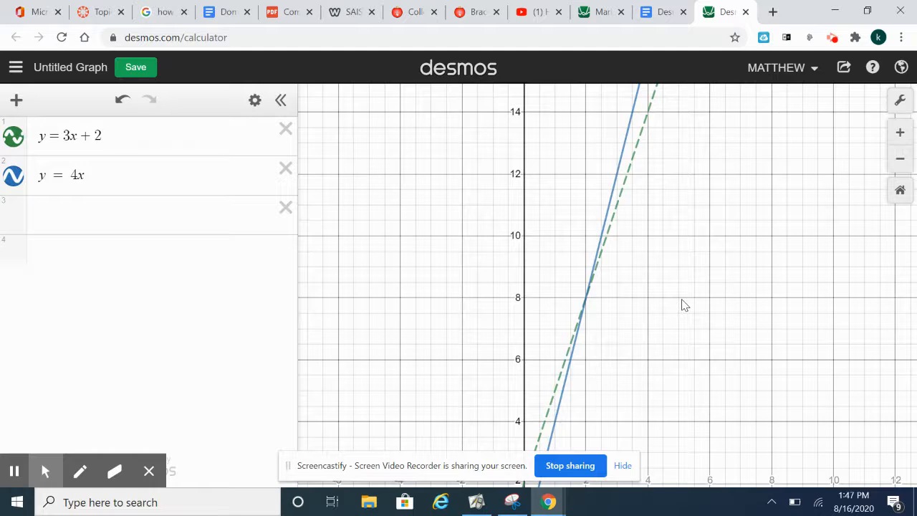
pyautogui.click(586, 302)
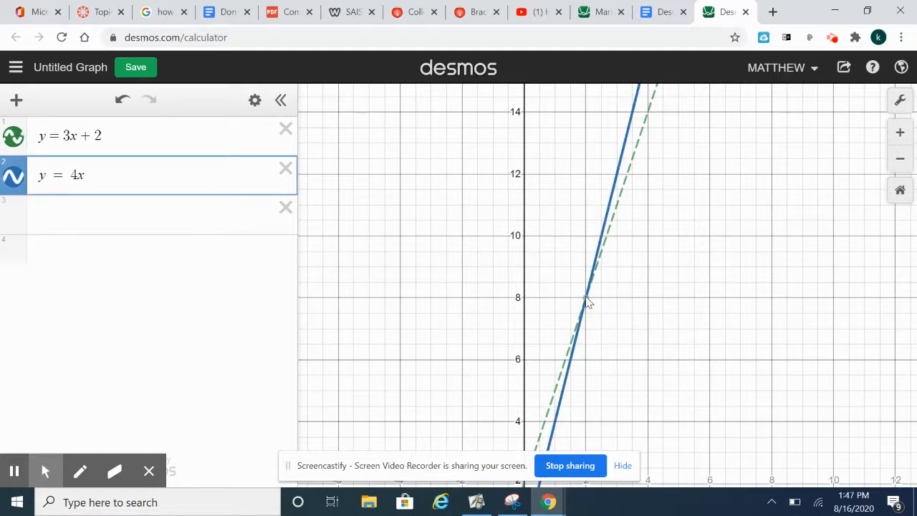
pyautogui.moveTo(588, 305)
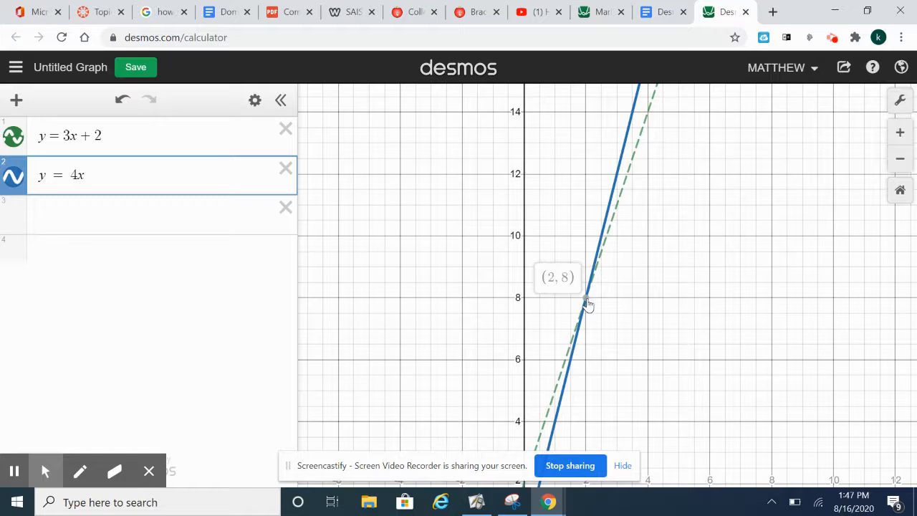
# Plot the point (2,8) in the third expression line and label it "Intersection of Lines"
pyautogui.click(74, 221)
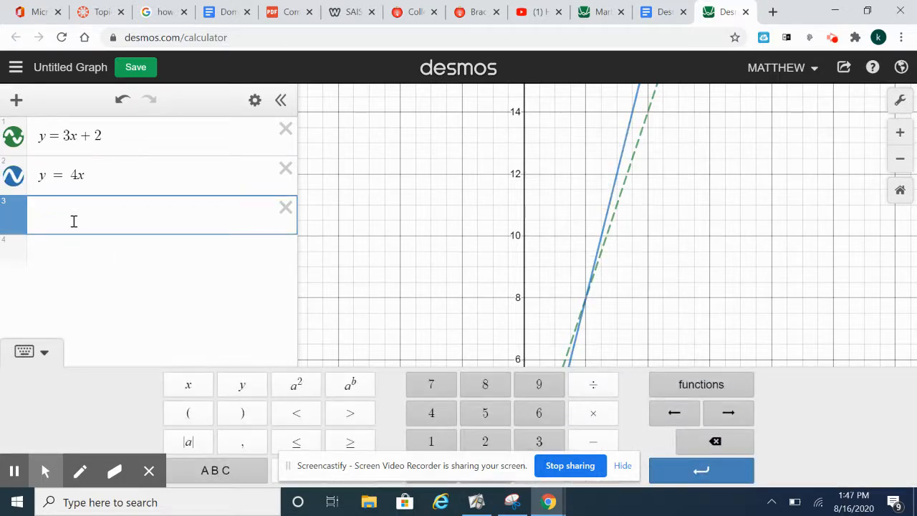
pyautogui.write('(2')
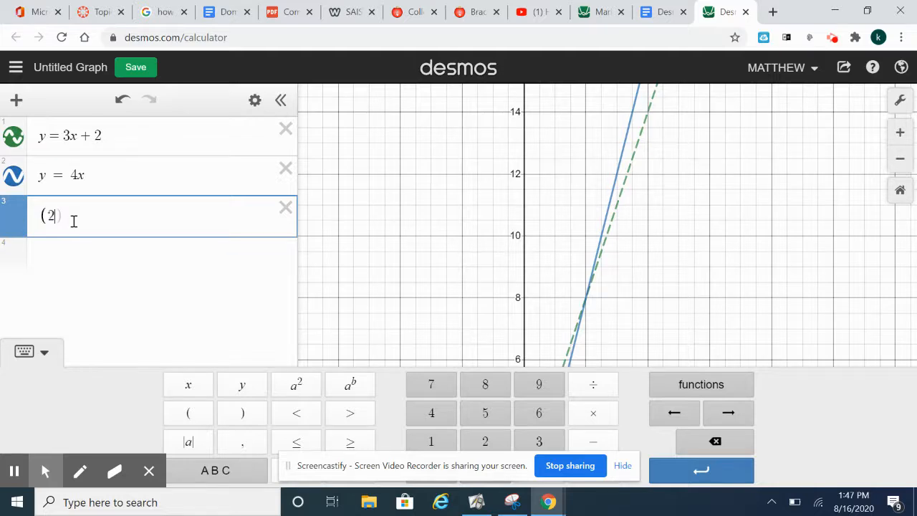
pyautogui.write(',8')
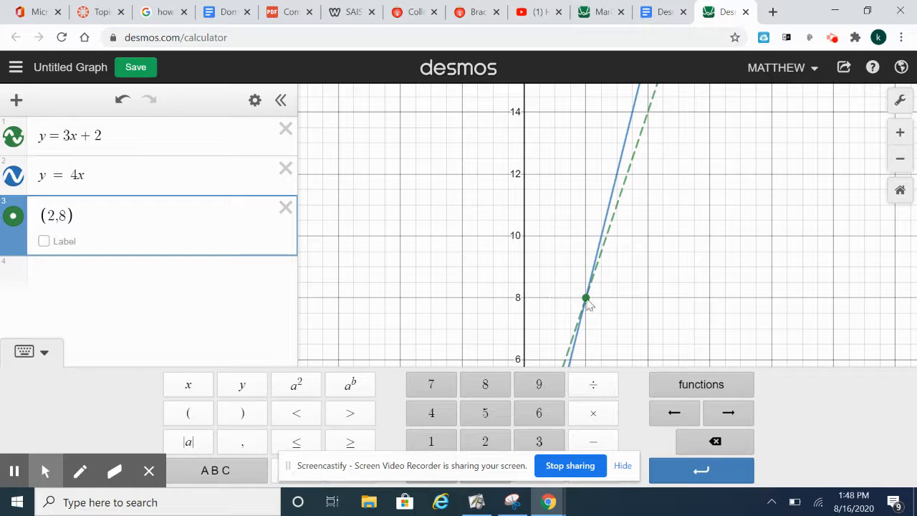
pyautogui.click(44, 242)
pyautogui.click(97, 240)
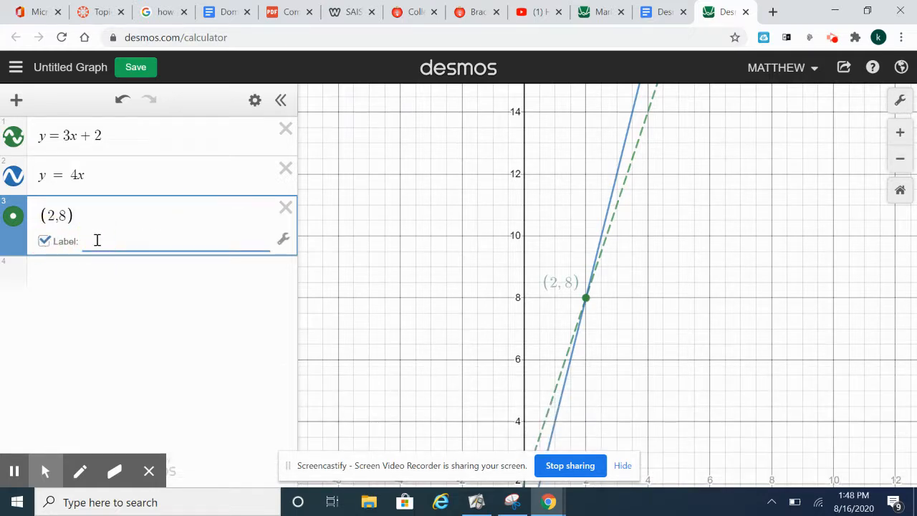
pyautogui.write('Intersection of Lines')
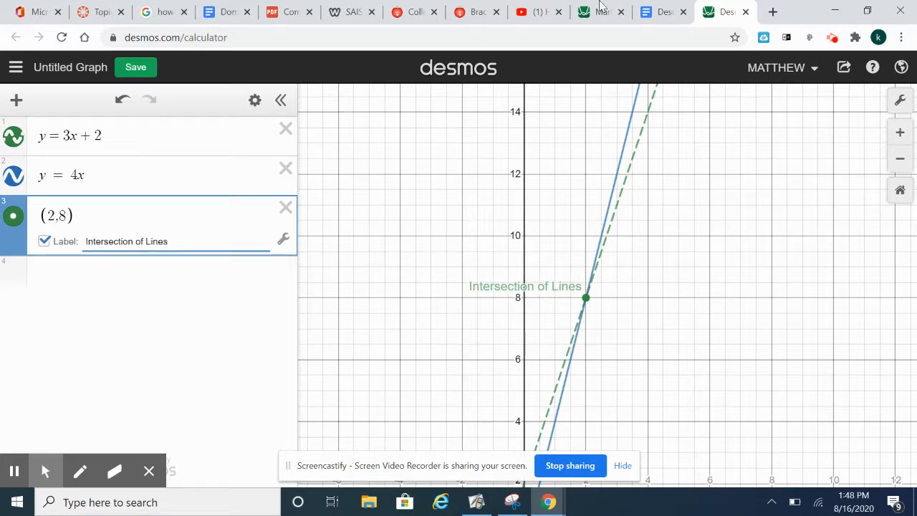
# Read challenge 5 in the scavenger hunt document, and delete the point and both lines from the Desmos expression list
pyautogui.click(663, 13)
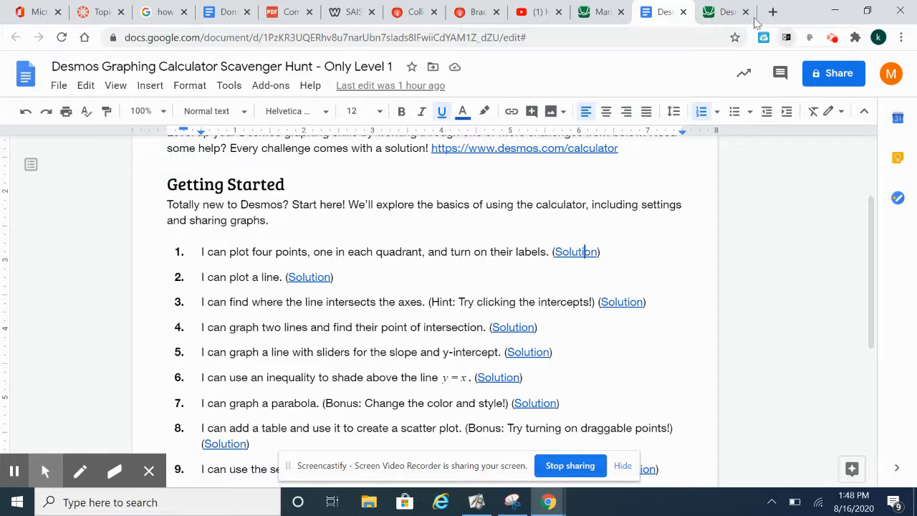
pyautogui.click(721, 15)
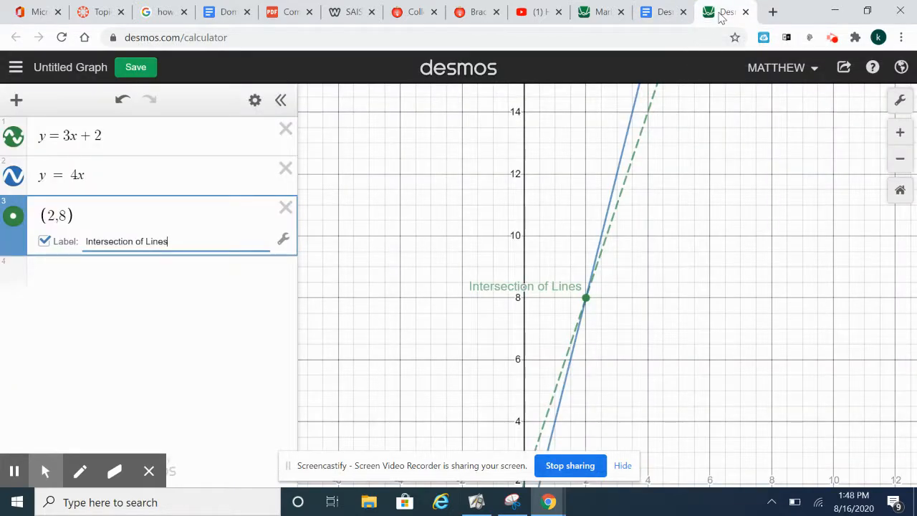
pyautogui.click(286, 207)
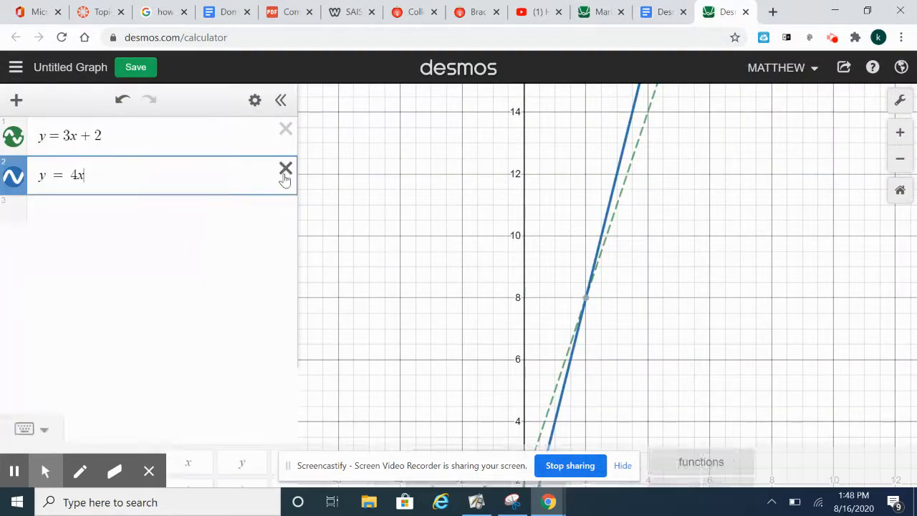
pyautogui.click(286, 170)
pyautogui.click(285, 131)
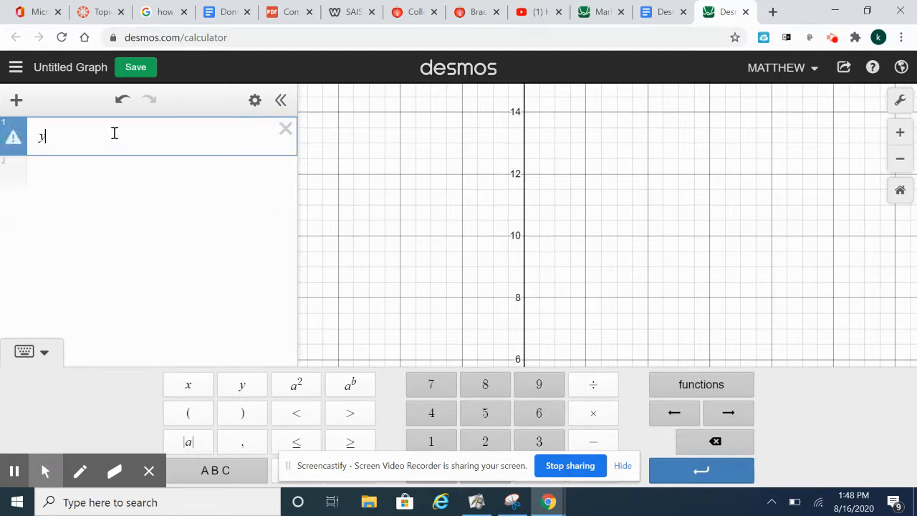
# Graph y = mx + b in the first expression line with sliders for both m and b
pyautogui.write('y = m')
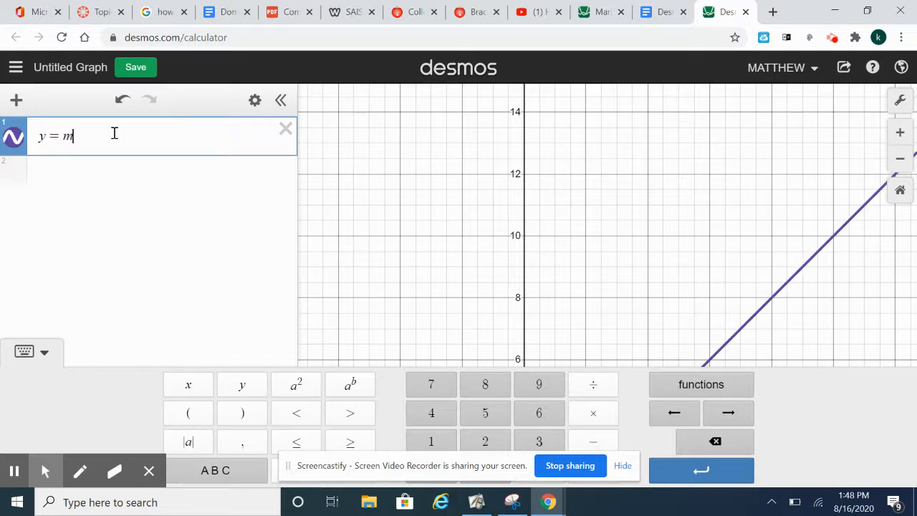
pyautogui.write('x + ')
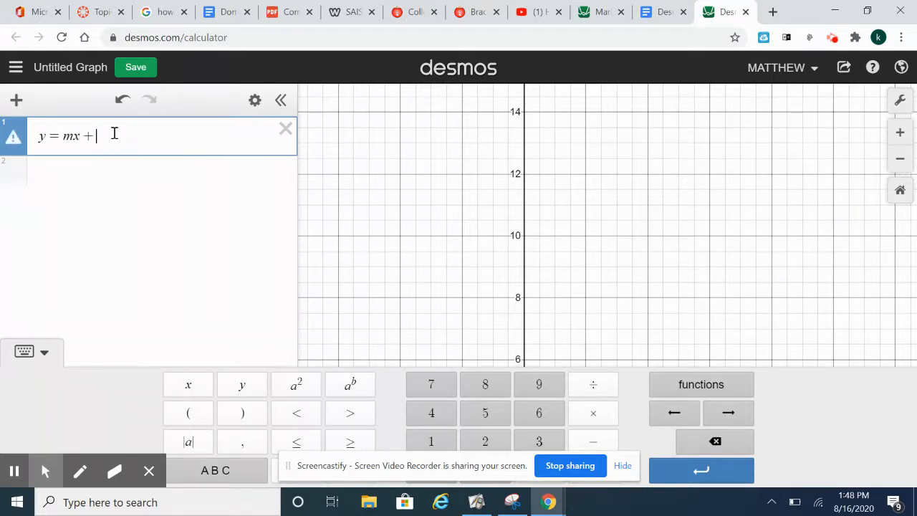
pyautogui.write('b')
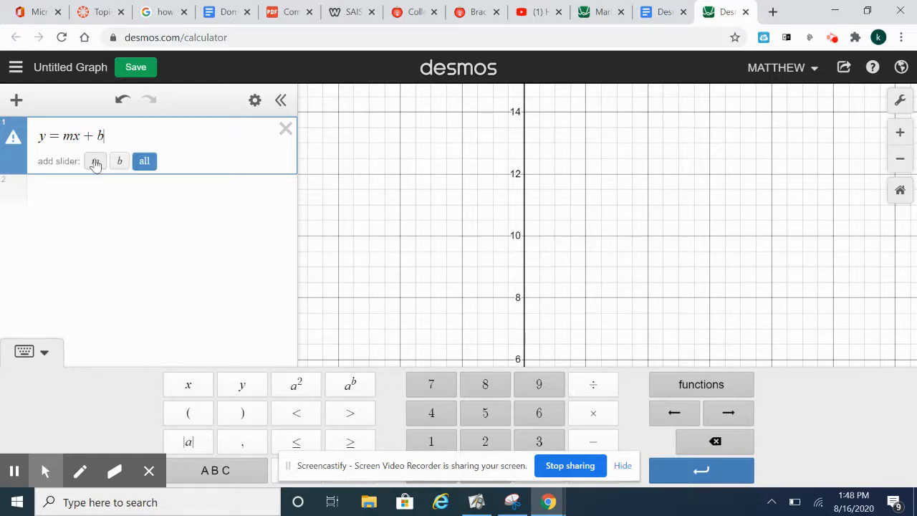
pyautogui.click(144, 163)
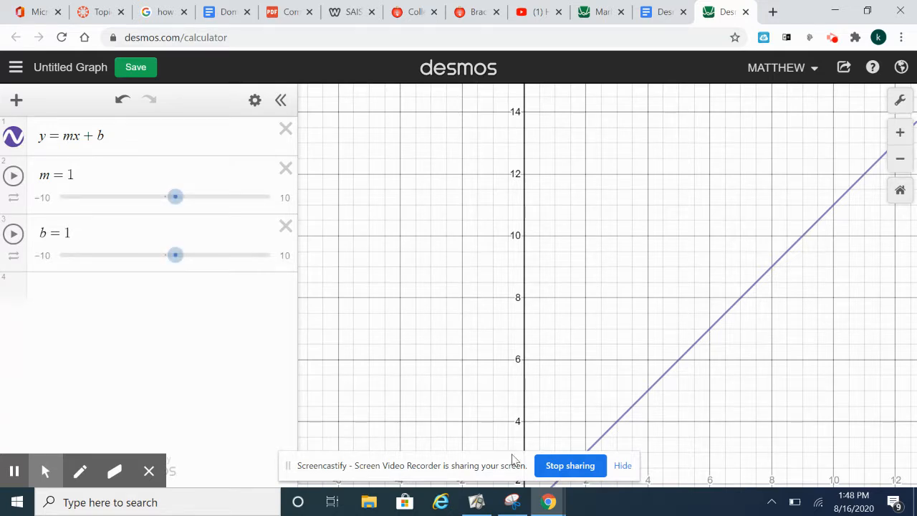
# Set the range of the slope slider m from -12 to 12
pyautogui.moveTo(459, 404); pyautogui.dragTo(526, 182)
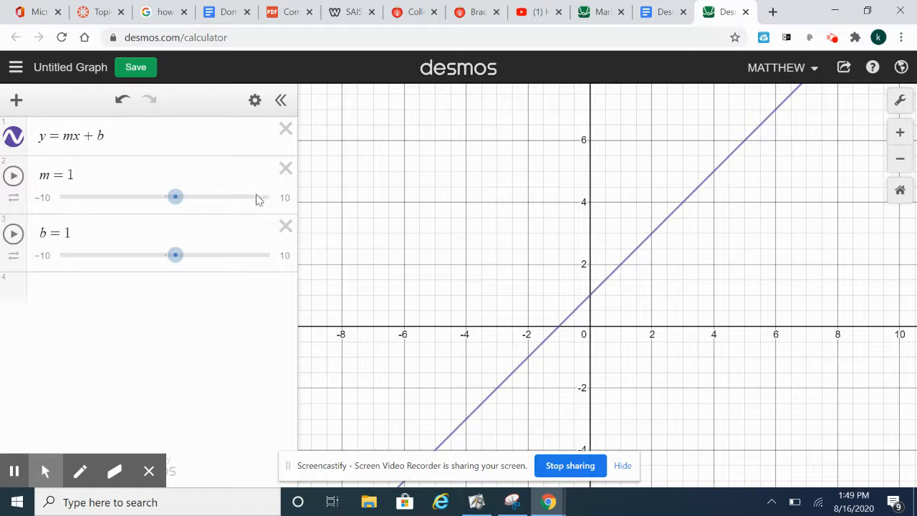
pyautogui.click(289, 205)
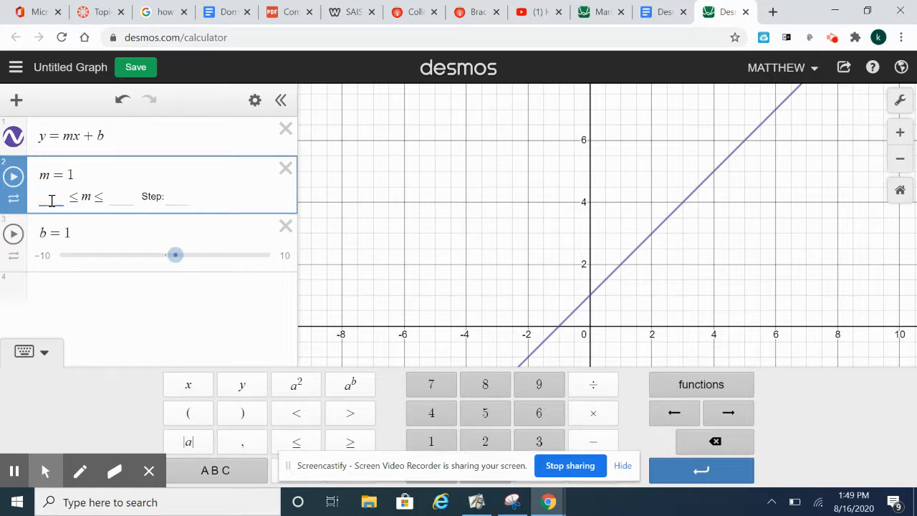
pyautogui.write('-12')
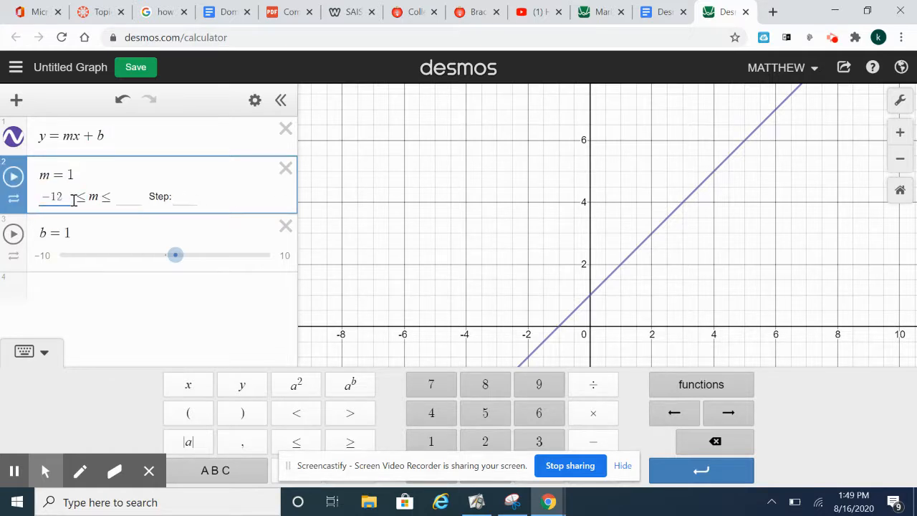
pyautogui.click(128, 195)
pyautogui.write('12')
pyautogui.click(143, 320)
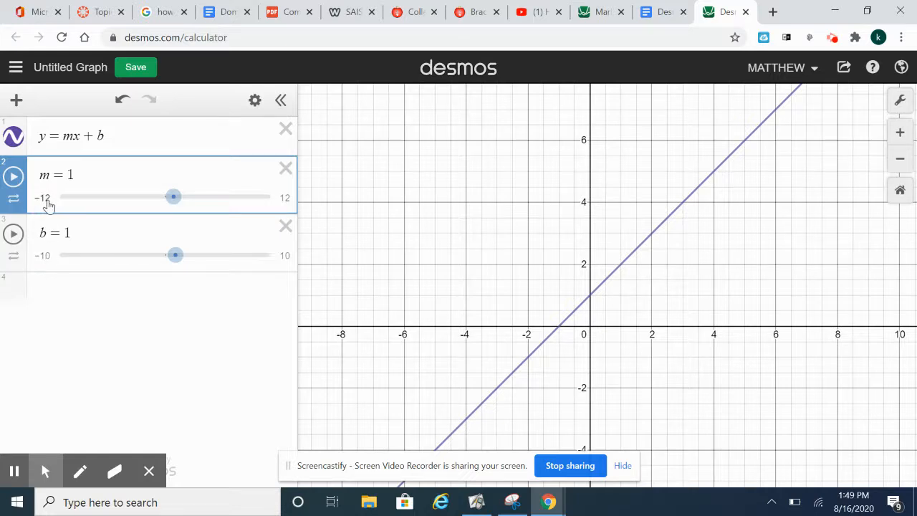
# Set the range of the y-intercept slider b from -10 to 10
pyautogui.click(43, 258)
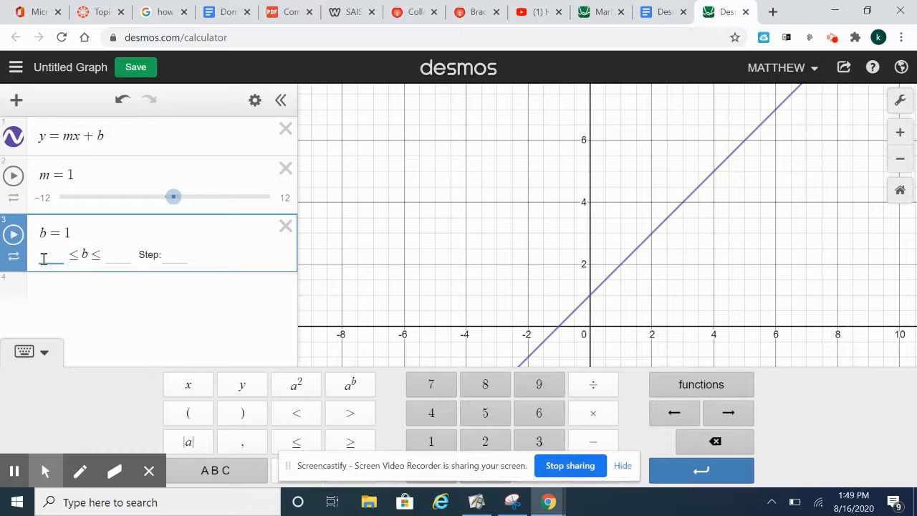
pyautogui.write('-10')
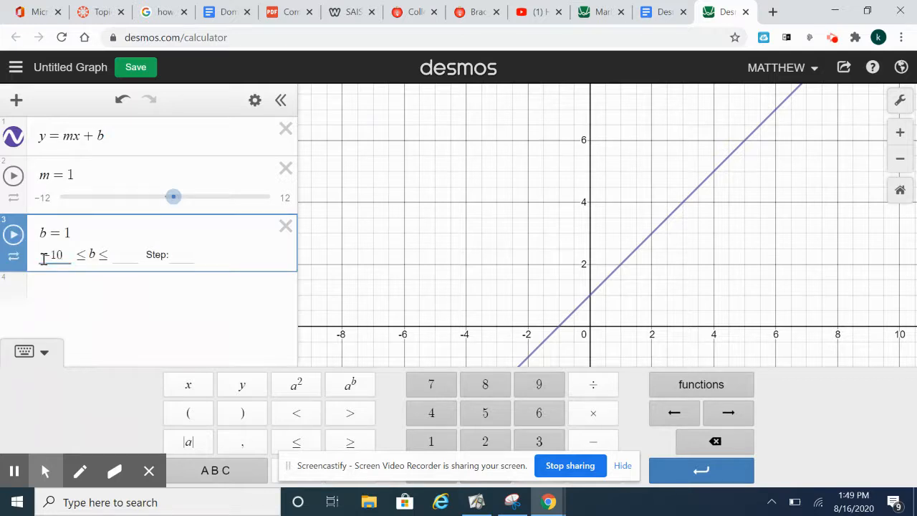
pyautogui.click(123, 255)
pyautogui.click(143, 313)
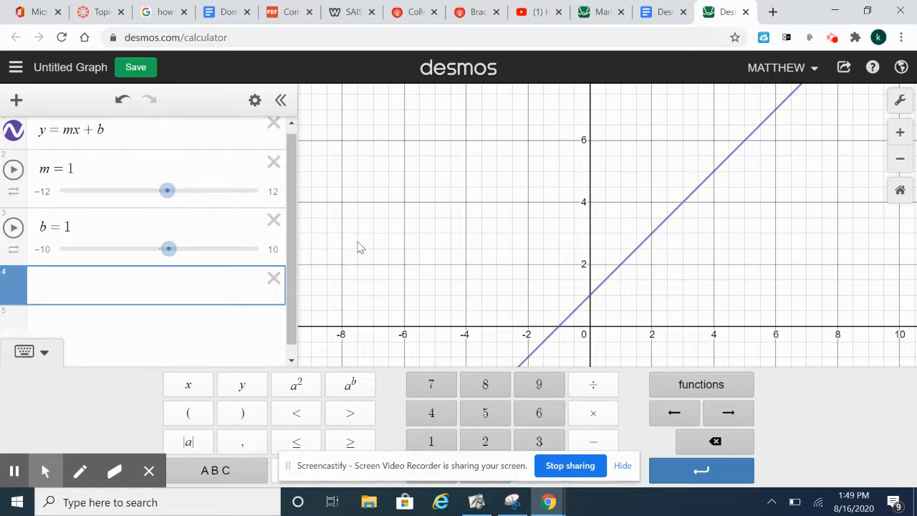
# Inspect the line's y-intercept, and lower the slope slider m to -0.4
pyautogui.click(592, 296)
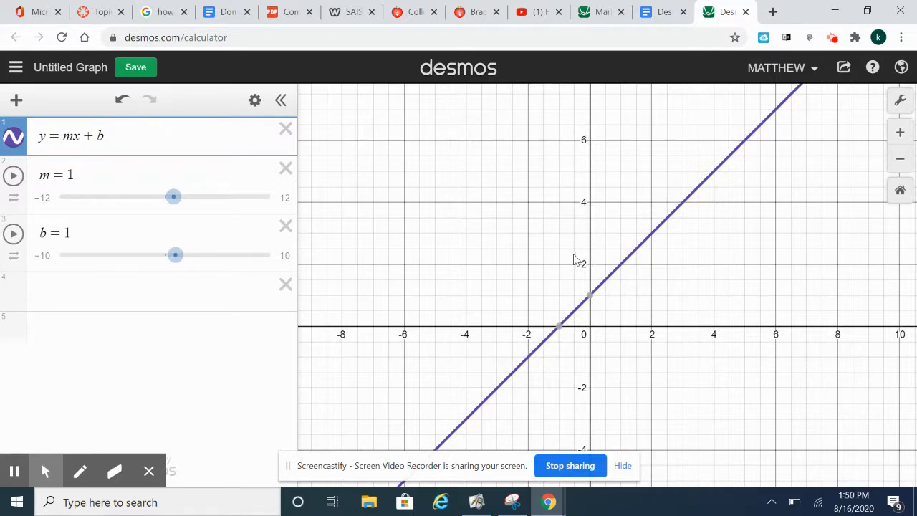
pyautogui.moveTo(589, 299)
pyautogui.click(175, 200)
pyautogui.moveTo(177, 201)
pyautogui.mouseDown()
pyautogui.moveTo(193, 199)
pyautogui.moveTo(154, 202)
pyautogui.moveTo(165, 204)
pyautogui.mouseUp()
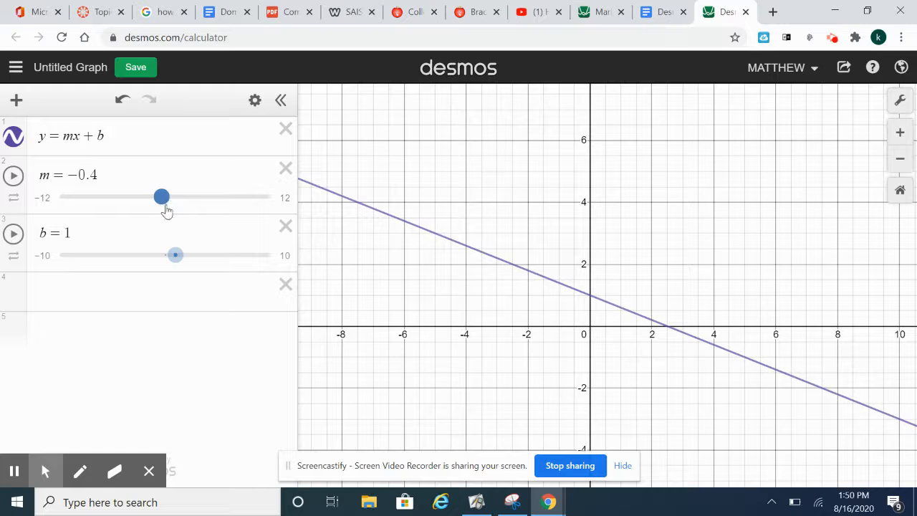
# Raise the y-intercept slider b to 2 and further to 4
pyautogui.click(178, 261)
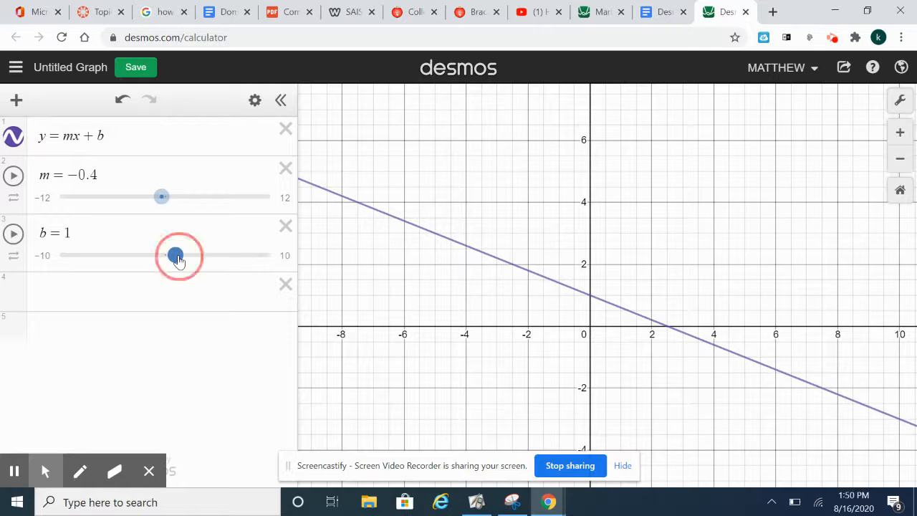
pyautogui.moveTo(179, 260); pyautogui.dragTo(188, 259)
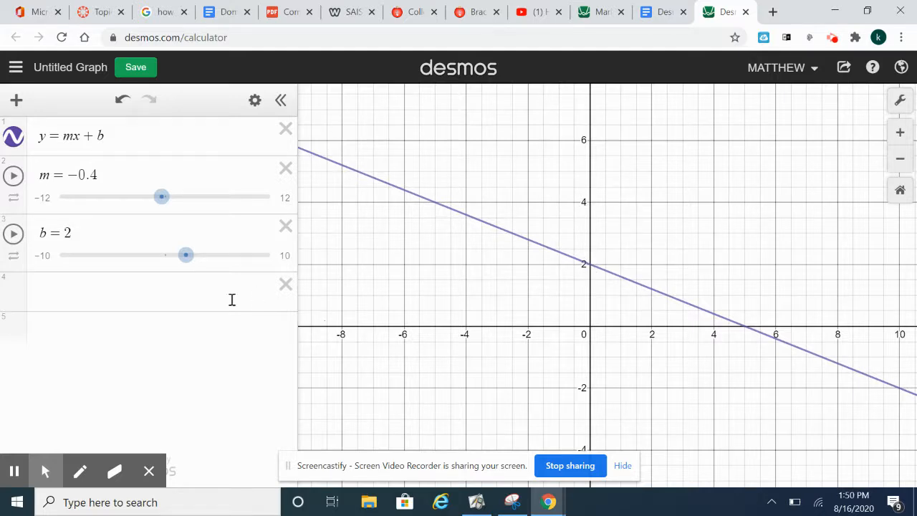
pyautogui.moveTo(186, 258); pyautogui.dragTo(208, 265)
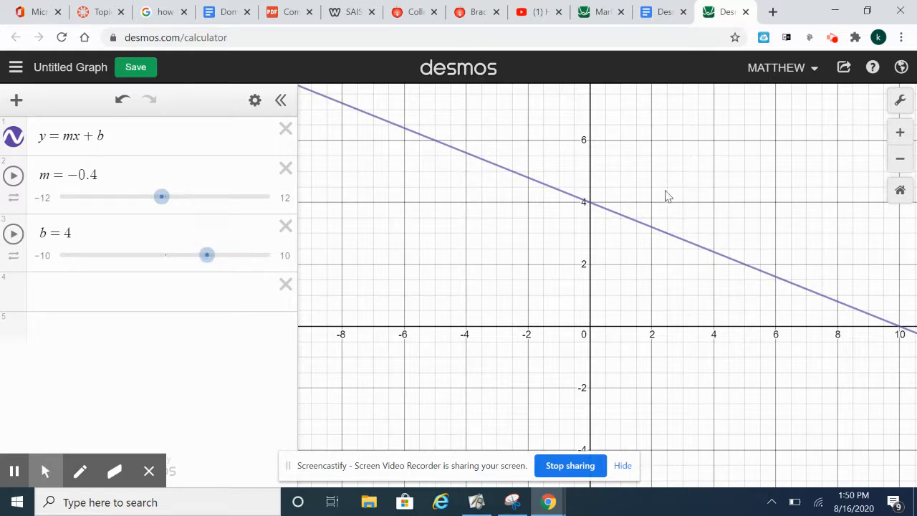
pyautogui.click(231, 172)
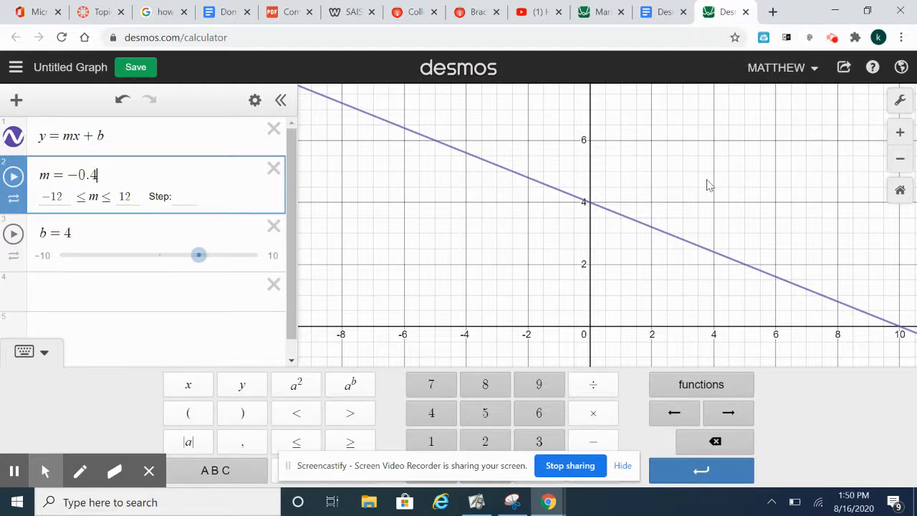
# Read challenge 6 in the scavenger hunt document, and delete the y = mx + b line and its sliders in Desmos
pyautogui.click(663, 12)
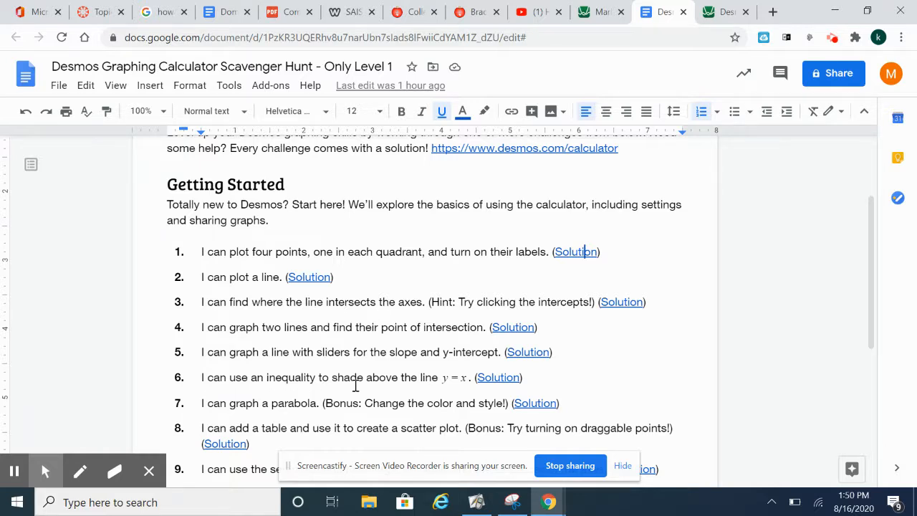
pyautogui.click(725, 12)
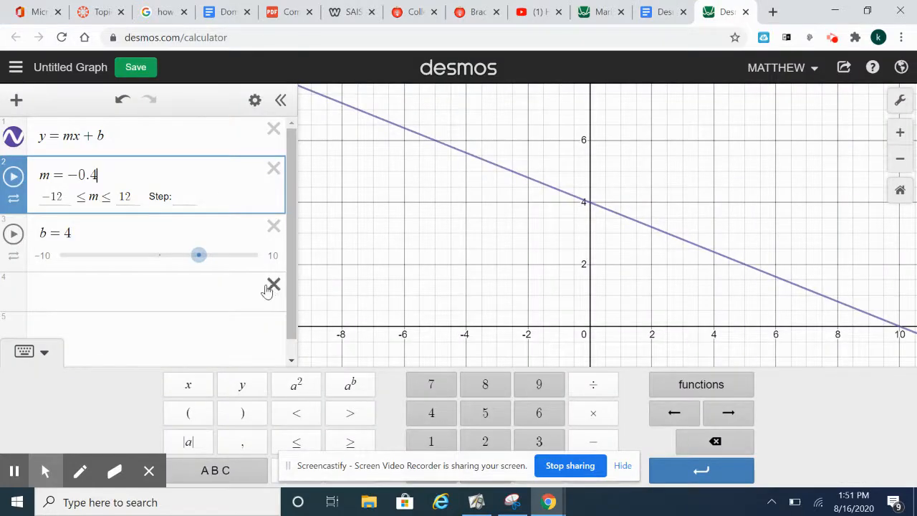
pyautogui.click(274, 225)
pyautogui.click(286, 188)
pyautogui.click(286, 129)
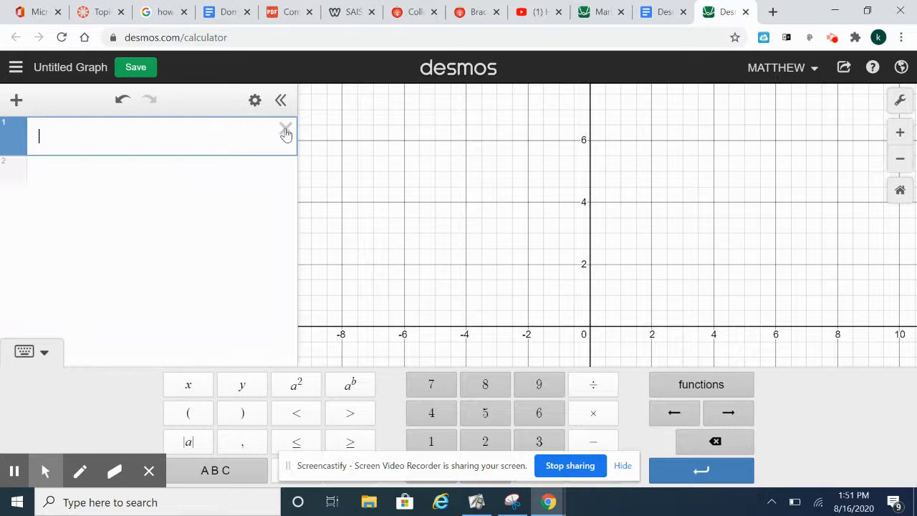
# Shade the region above the line by entering the inequality y ≥ x in the first expression line
pyautogui.click(42, 353)
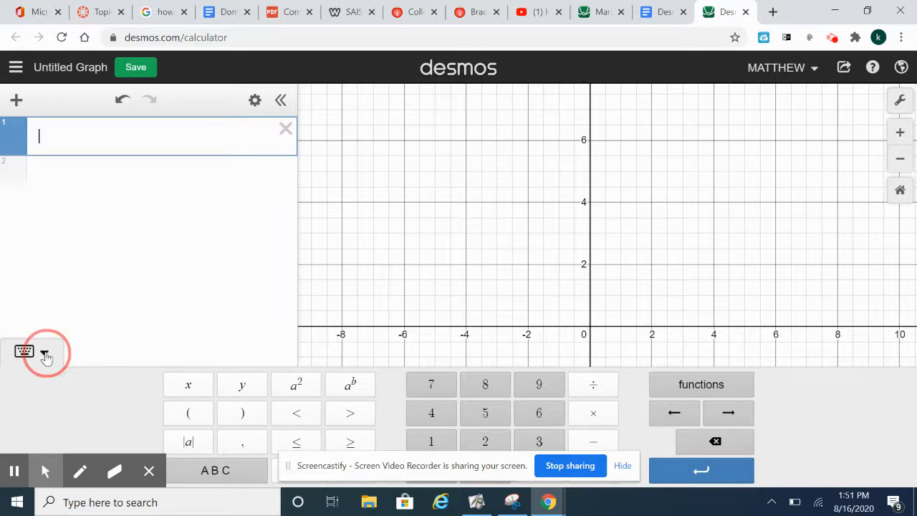
pyautogui.click(148, 471)
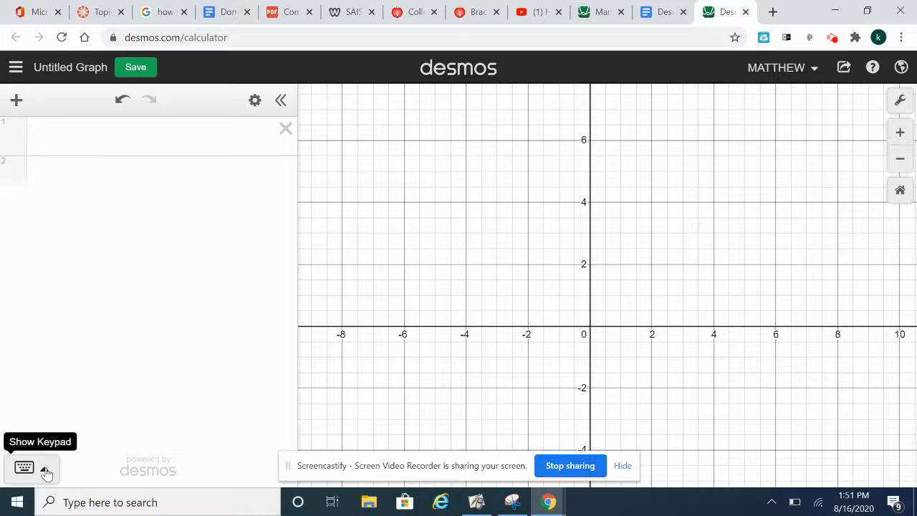
pyautogui.click(84, 143)
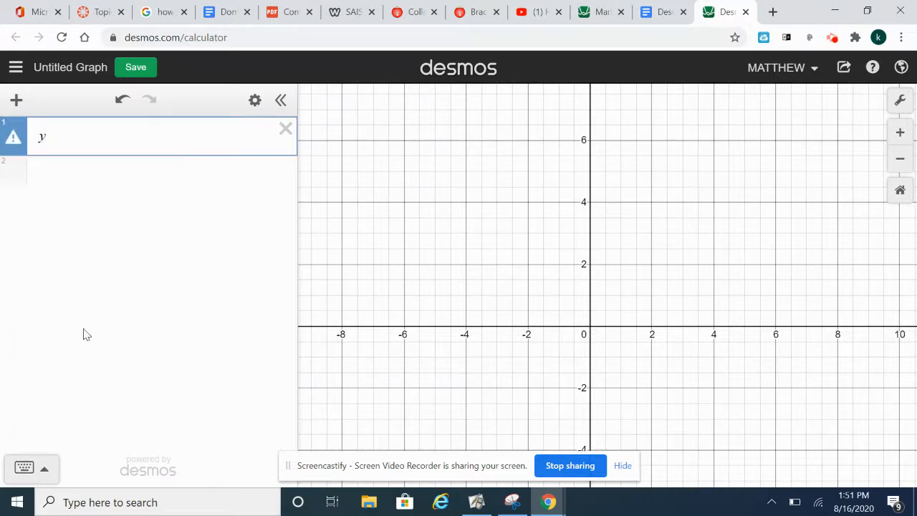
pyautogui.click(44, 471)
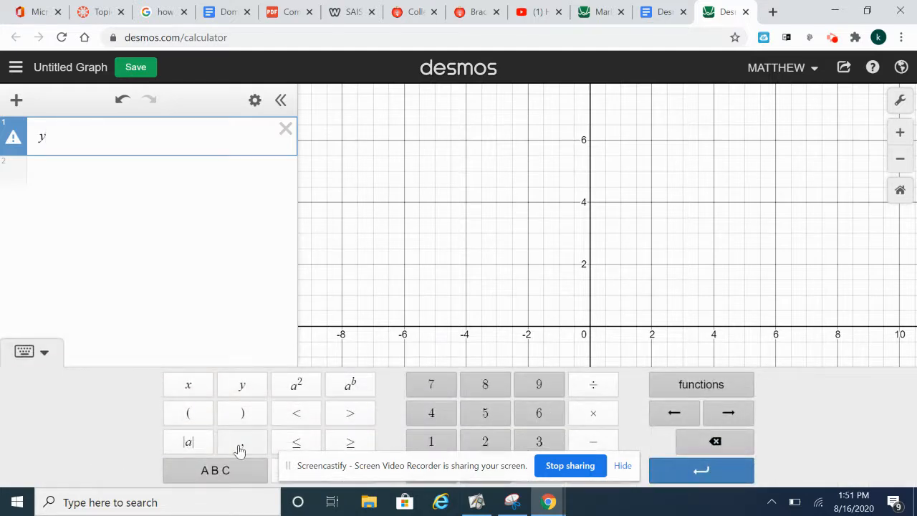
pyautogui.click(352, 444)
pyautogui.write('x')
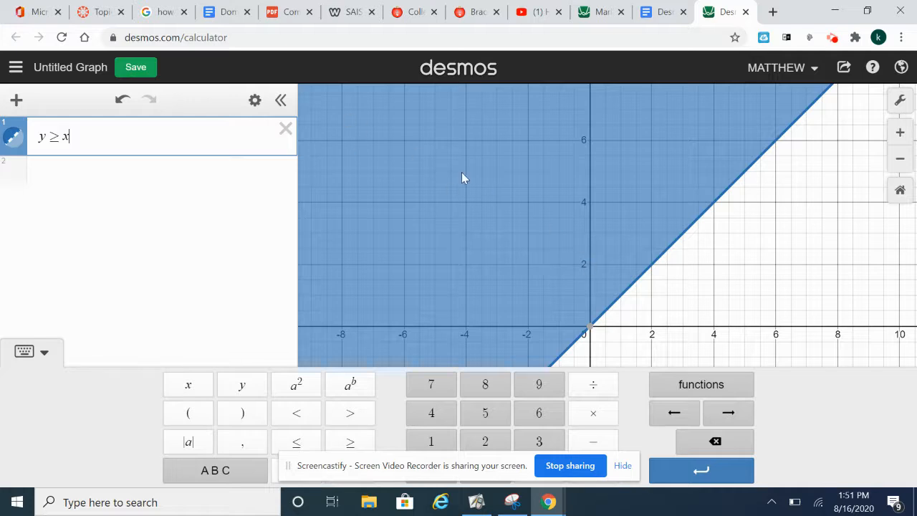
# Read challenge 7 in the scavenger hunt document, and delete the y ≥ x inequality in Desmos
pyautogui.click(663, 14)
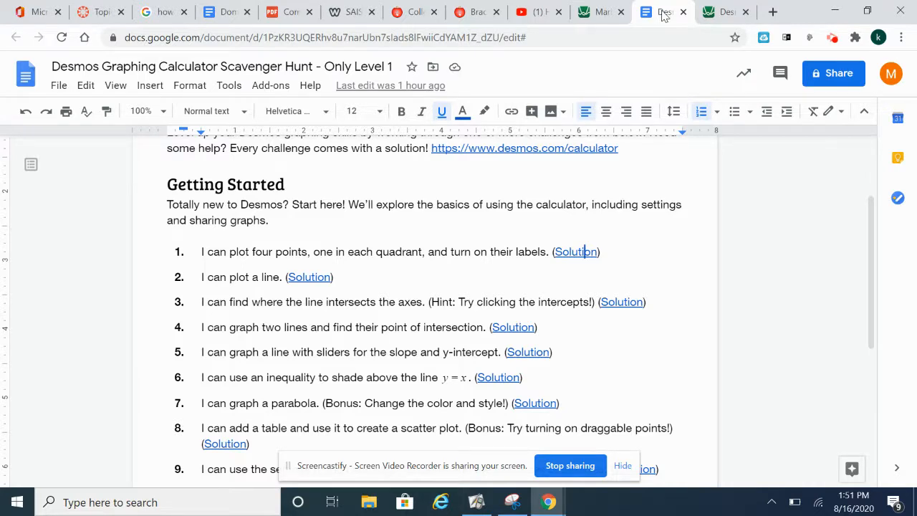
pyautogui.click(730, 12)
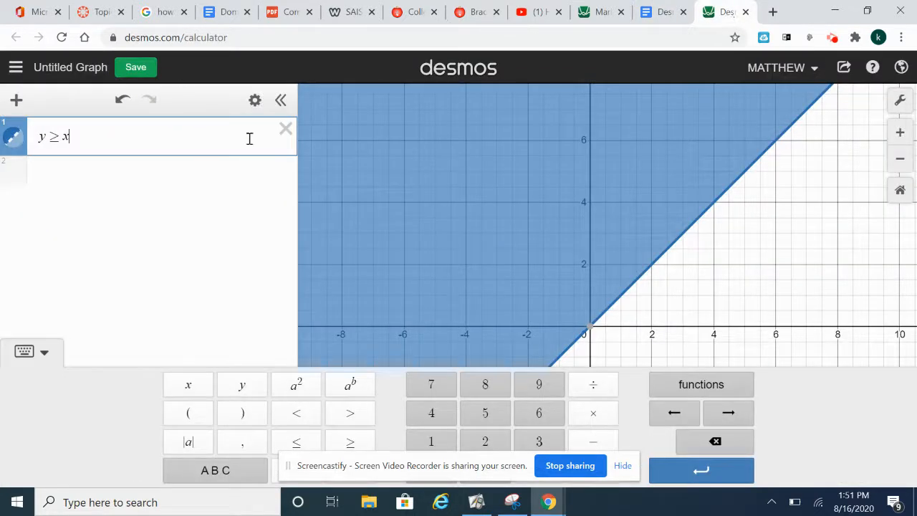
pyautogui.click(286, 128)
# Graph the parabola y = x² in the first expression line, and hide its curve
pyautogui.click(131, 140)
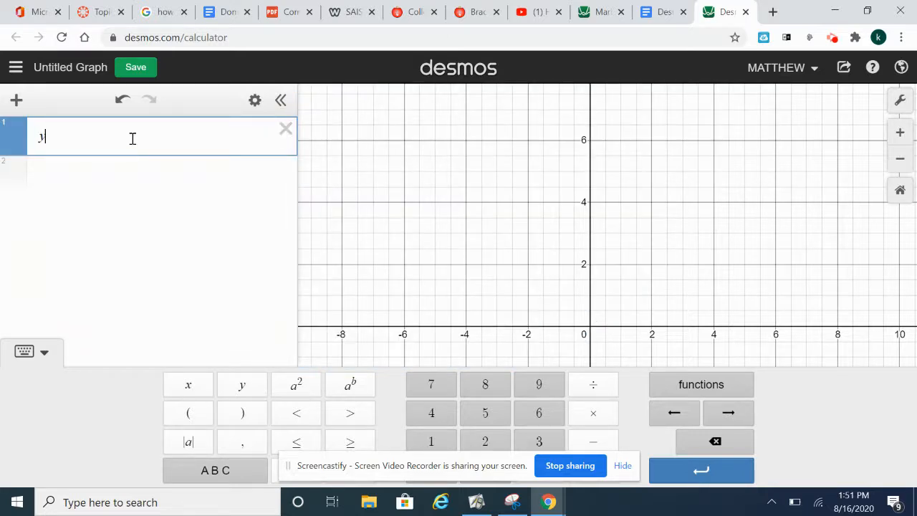
pyautogui.write('y = x')
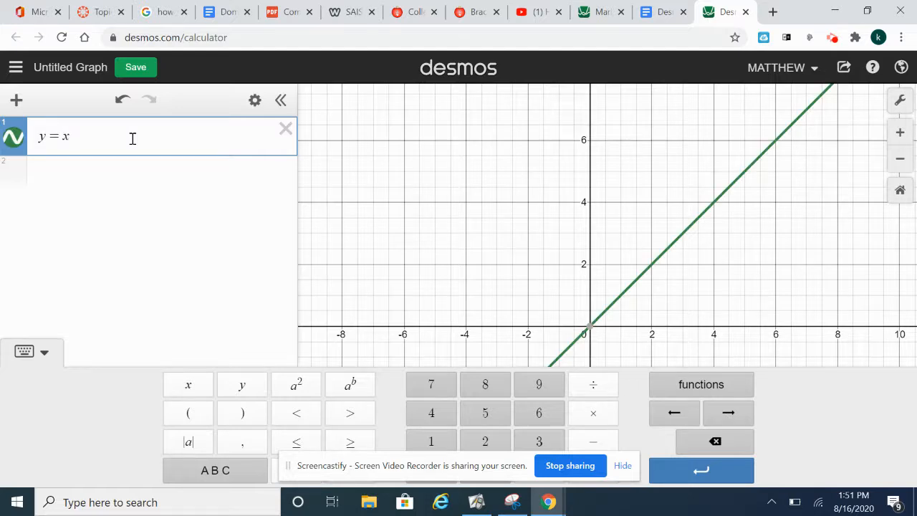
pyautogui.click(301, 394)
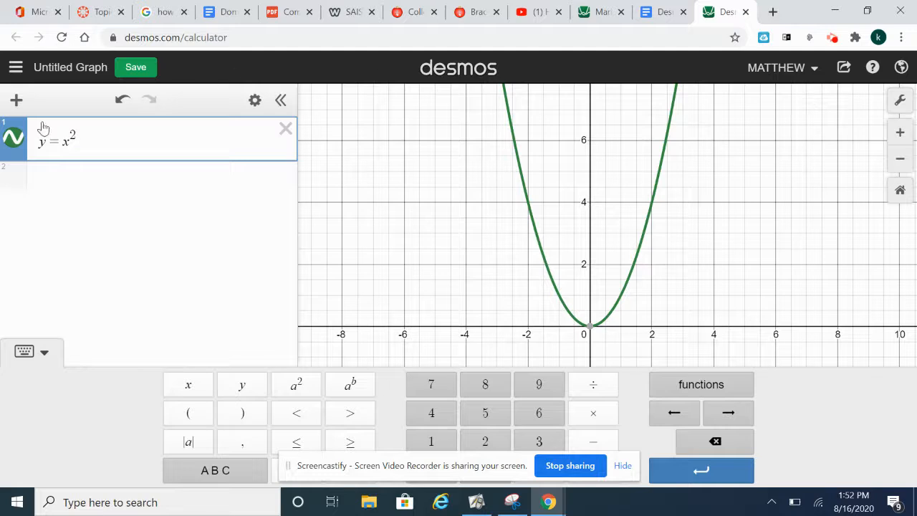
pyautogui.click(14, 138)
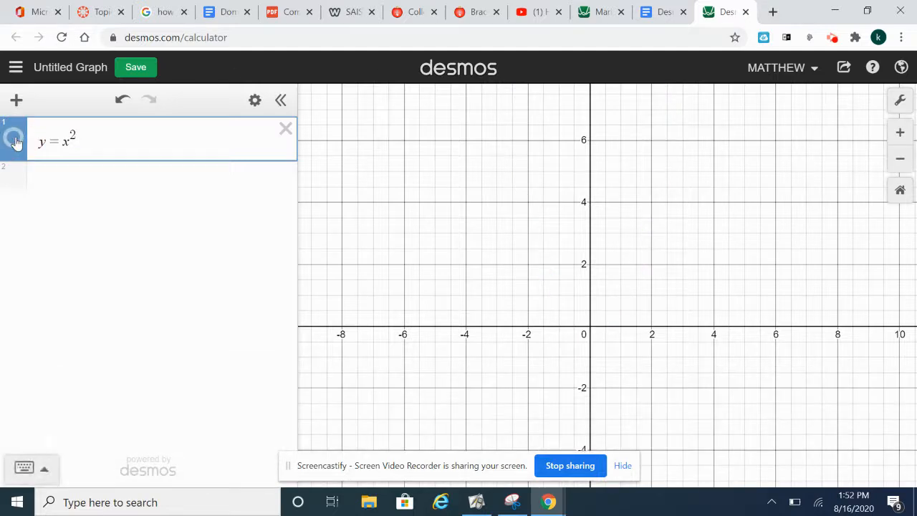
# Show the parabola's curve again, and change its color to red and its line style to dashed
pyautogui.click(14, 138)
pyautogui.click(14, 138)
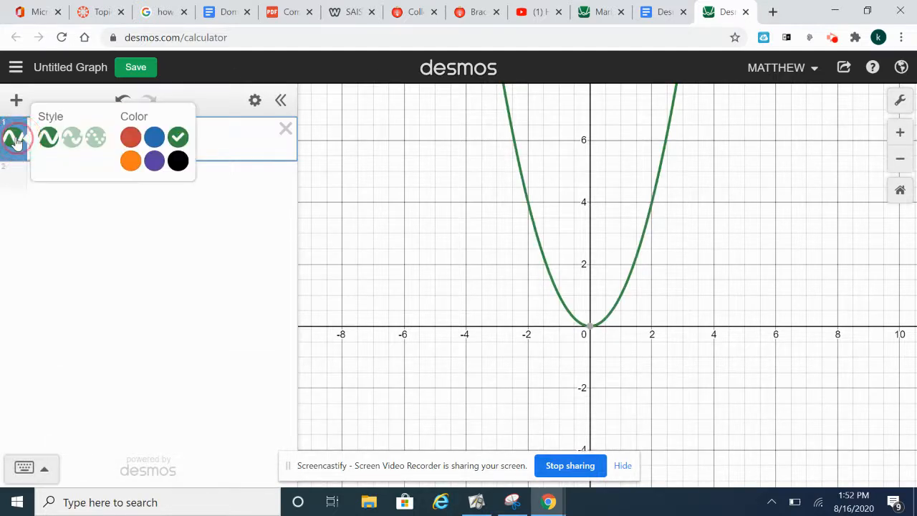
pyautogui.click(131, 137)
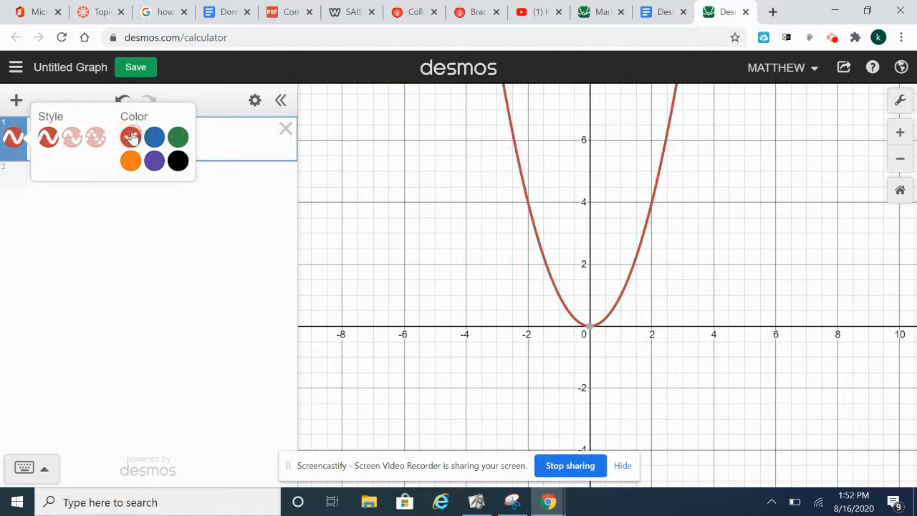
pyautogui.click(73, 138)
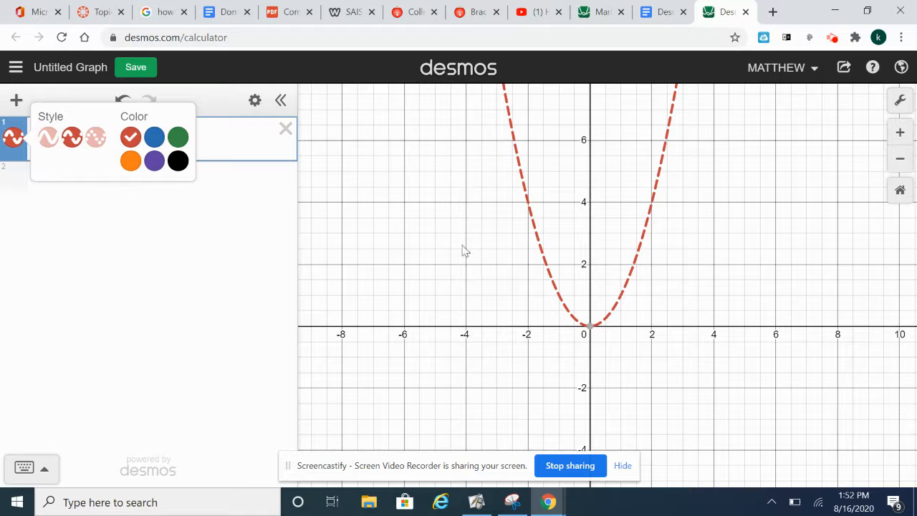
# Turn on the axis arrows in the graph settings, and try Reverse Contrast on and off
pyautogui.click(905, 100)
pyautogui.click(904, 101)
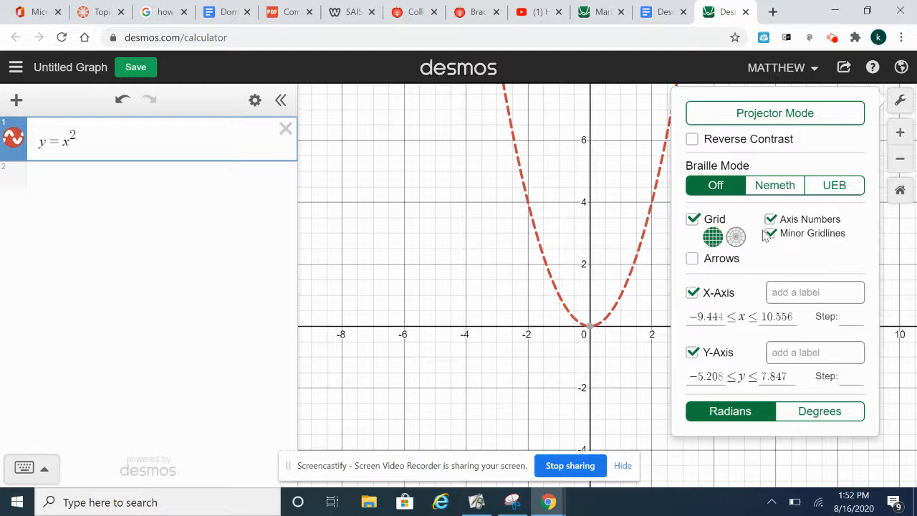
pyautogui.click(699, 262)
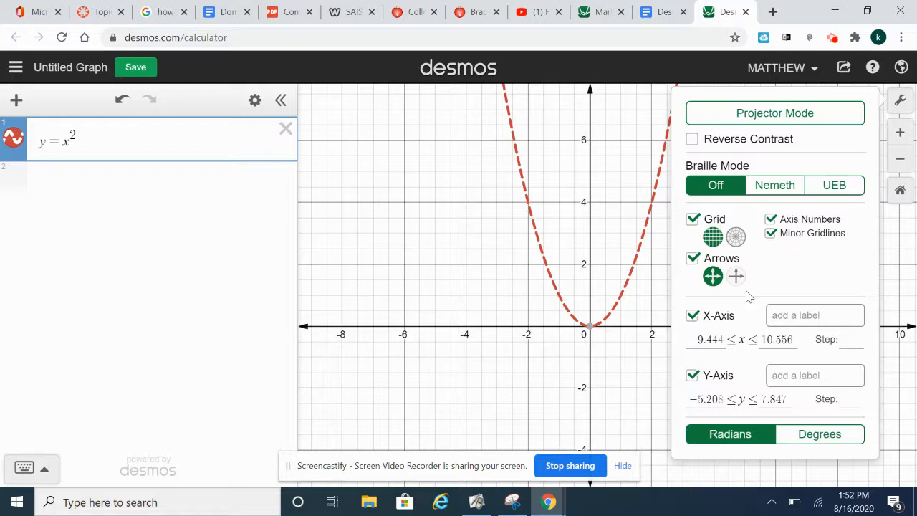
pyautogui.click(694, 259)
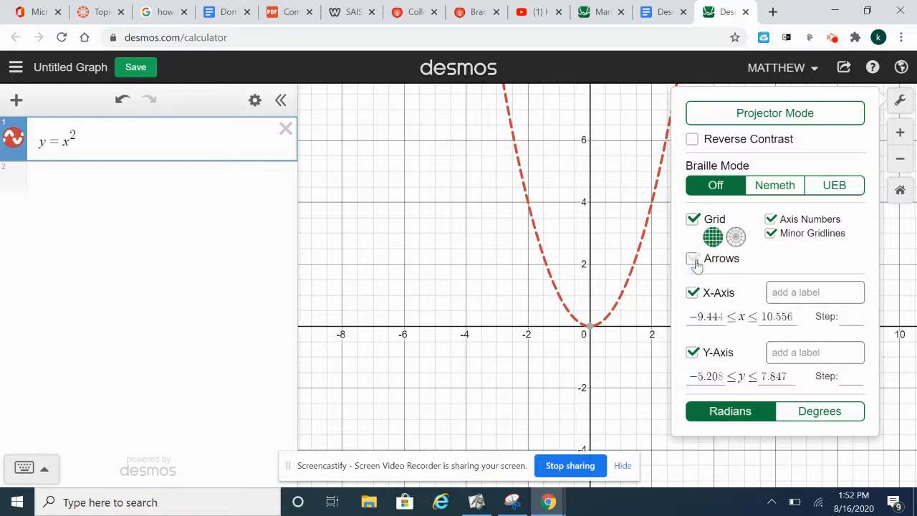
pyautogui.click(693, 260)
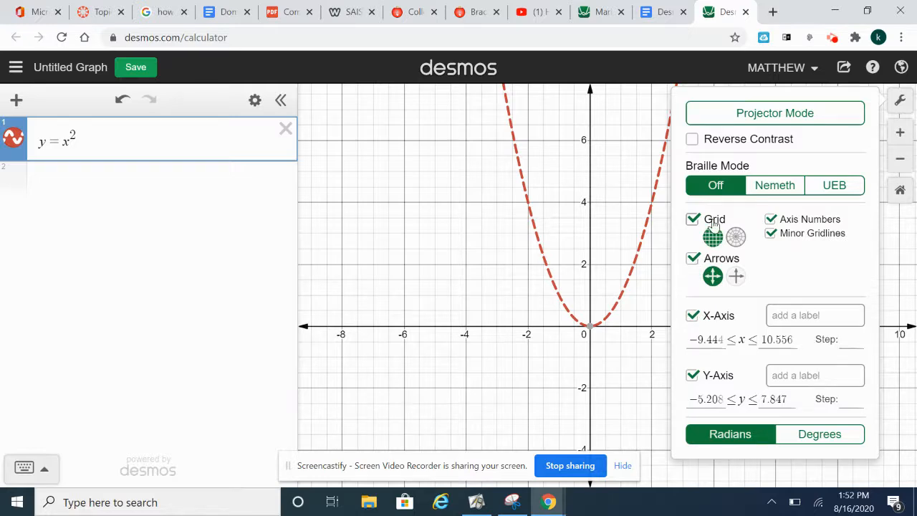
pyautogui.click(693, 140)
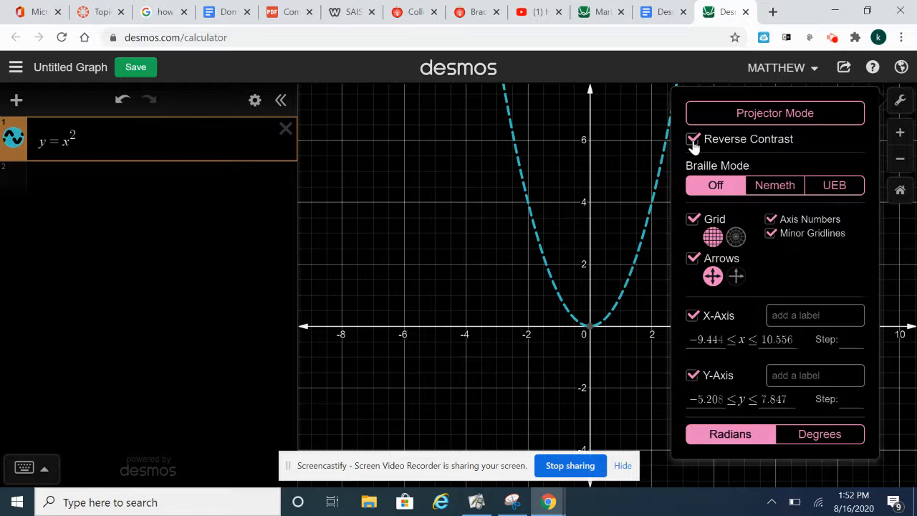
pyautogui.click(693, 141)
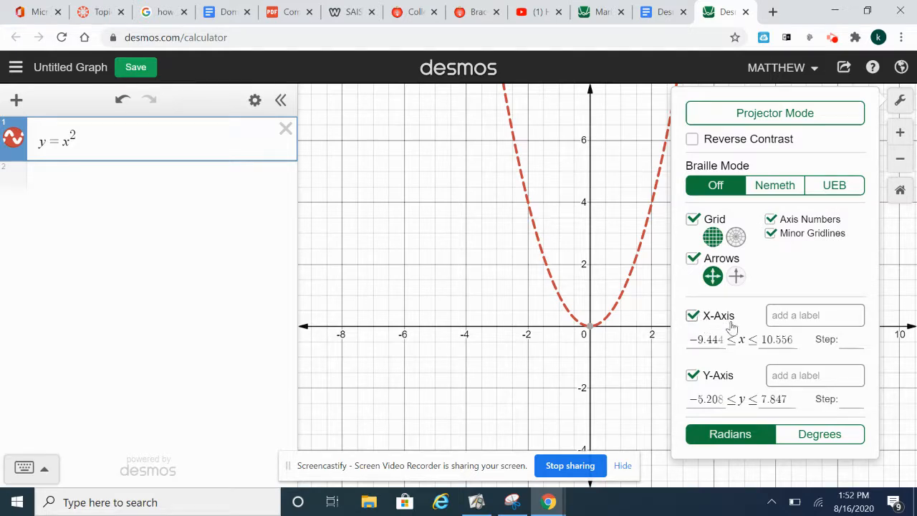
# Label the x-axis "Minutes" and the y-axis "Height" in the graph settings
pyautogui.click(784, 318)
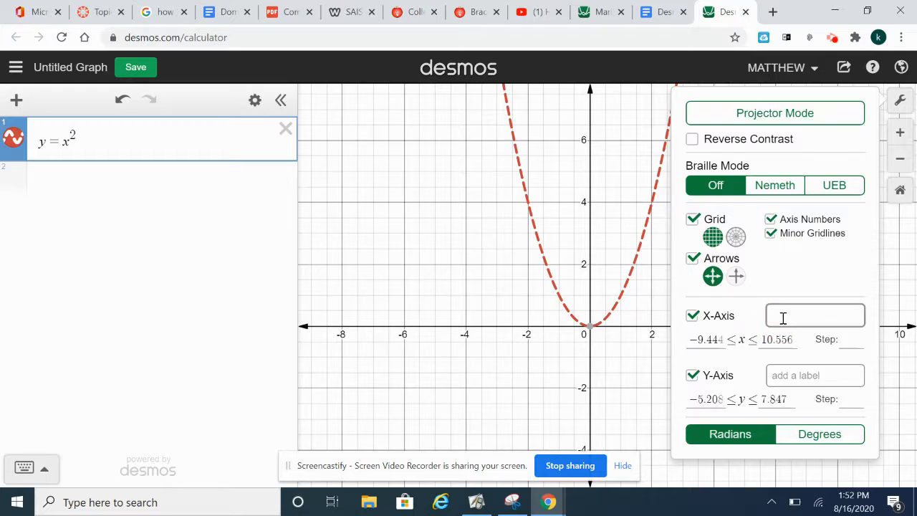
pyautogui.write('Minutes')
pyautogui.click(786, 382)
pyautogui.click(786, 382)
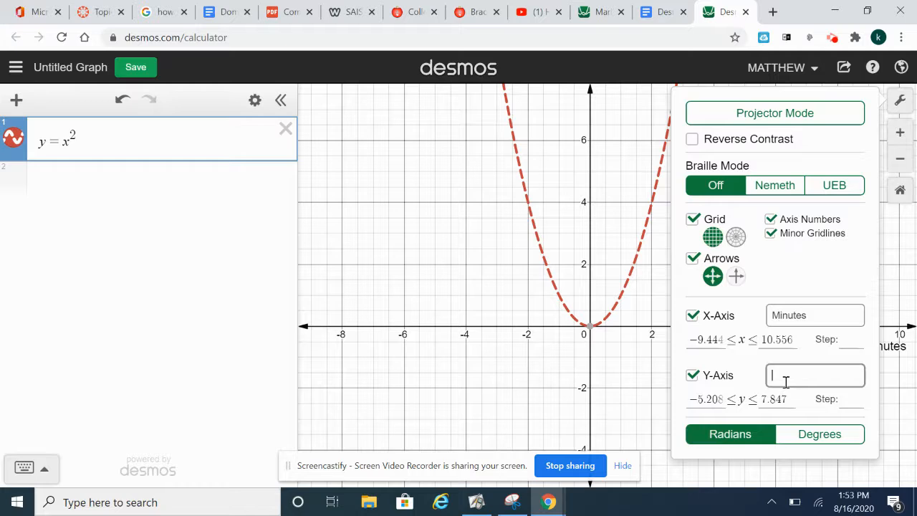
pyautogui.write('Height')
# Set the x-axis range from 0 to 100 in the graph settings
pyautogui.click(709, 339)
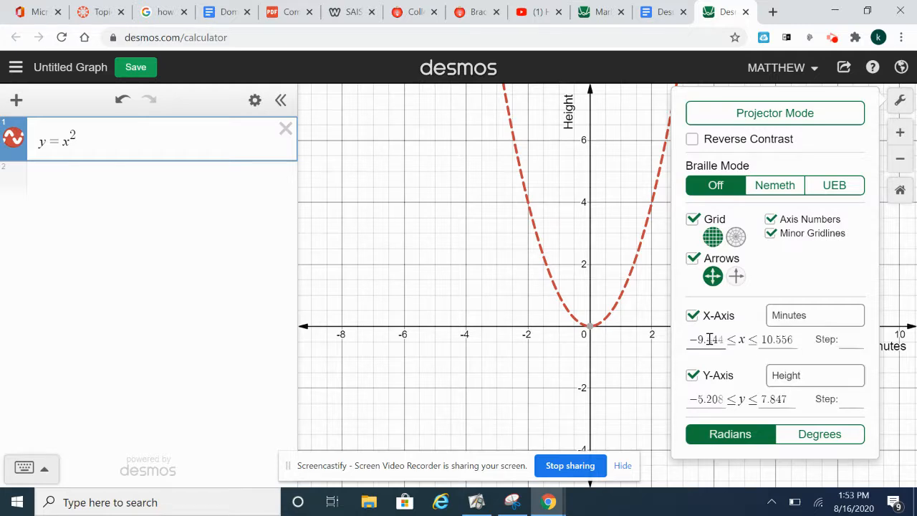
pyautogui.click(712, 399)
pyautogui.click(712, 402)
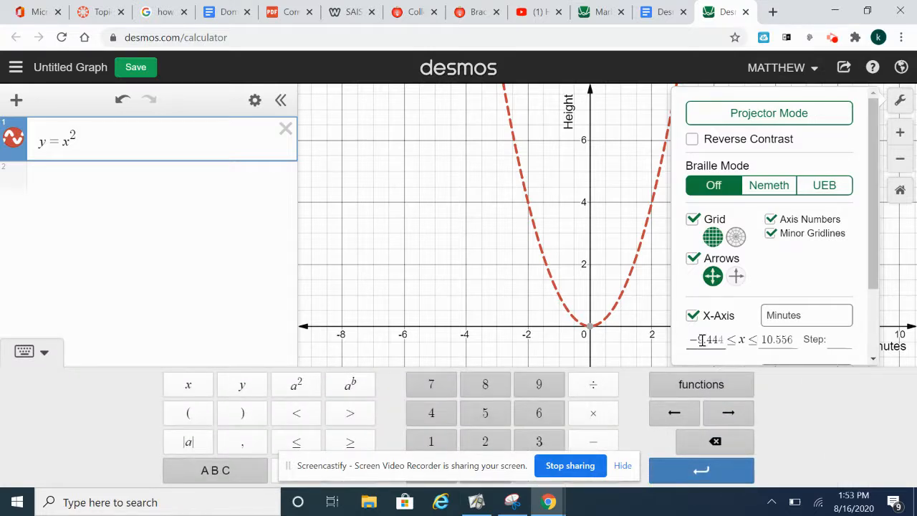
pyautogui.click(703, 340)
pyautogui.click(702, 340)
pyautogui.moveTo(722, 340); pyautogui.dragTo(685, 341)
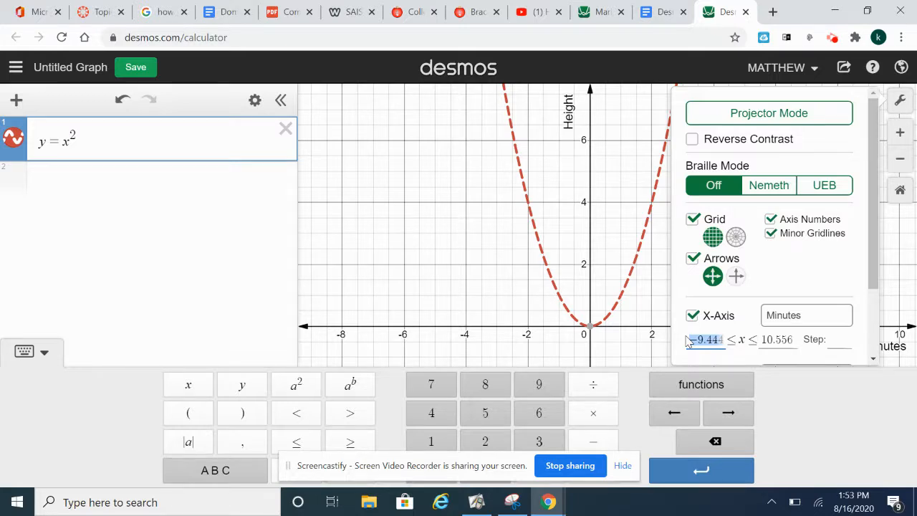
pyautogui.write('0')
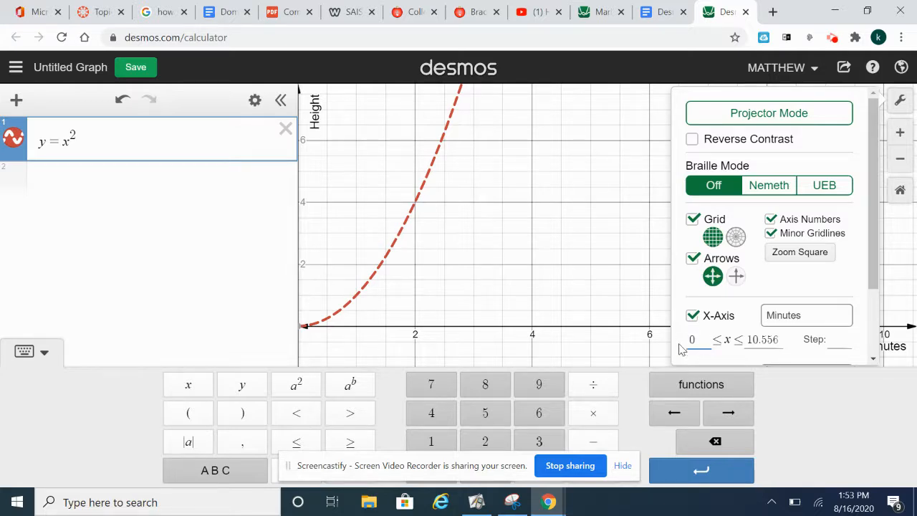
pyautogui.click(757, 340)
pyautogui.click(776, 340)
pyautogui.moveTo(760, 339); pyautogui.dragTo(746, 340)
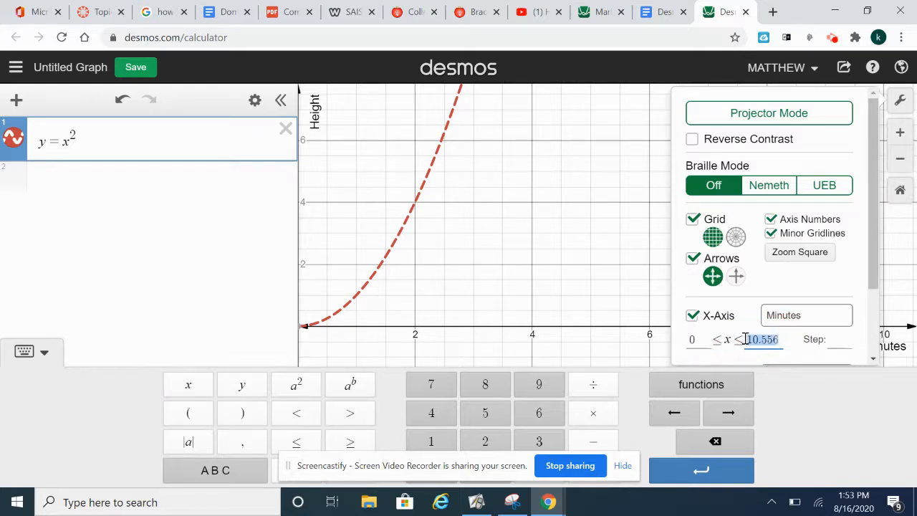
pyautogui.write('100')
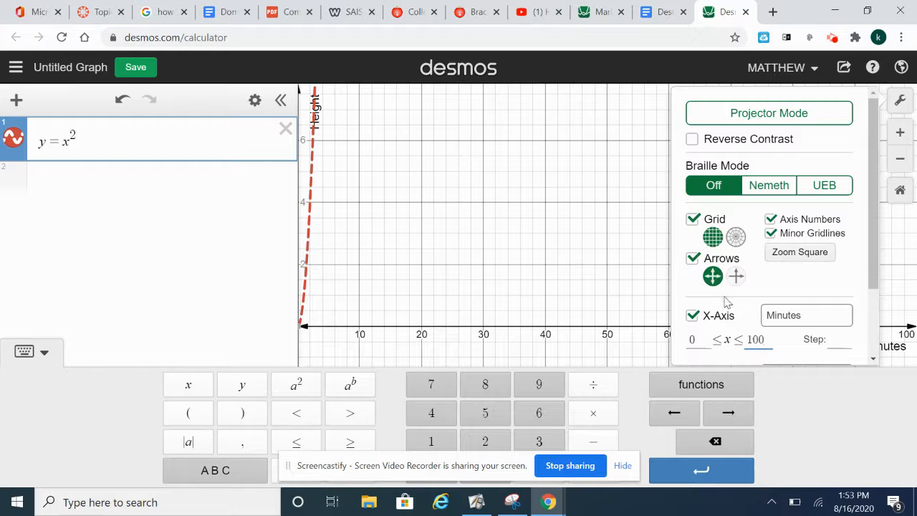
# Set the y-axis range from 0 to 10 in the graph settings
pyautogui.moveTo(875, 251); pyautogui.dragTo(877, 315)
pyautogui.scroll(2, 716, 320)
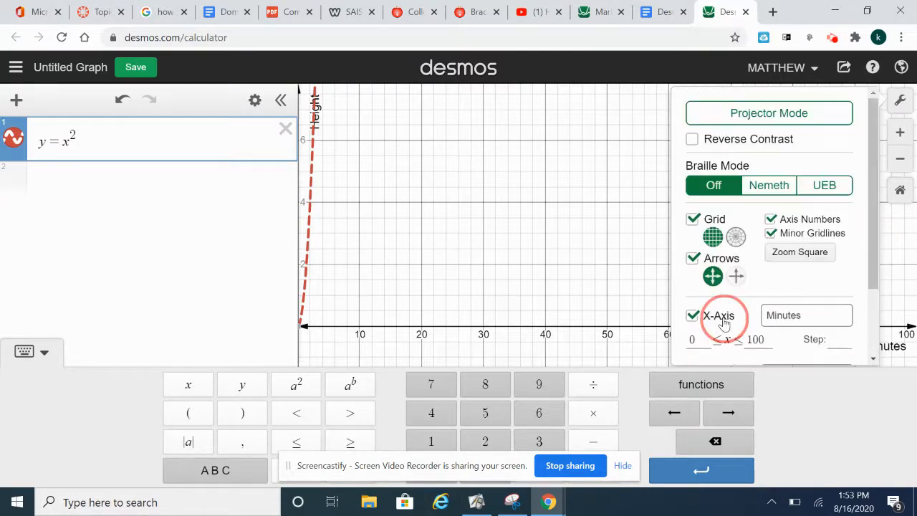
pyautogui.moveTo(875, 243); pyautogui.dragTo(876, 295)
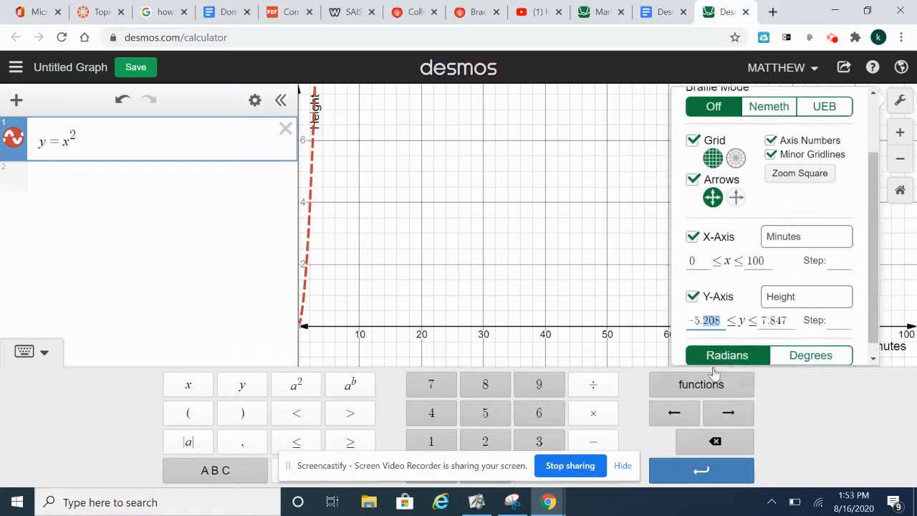
pyautogui.press('BackSpace')
pyautogui.press('BackSpace')
pyautogui.press('BackSpace')
pyautogui.press('BackSpace')
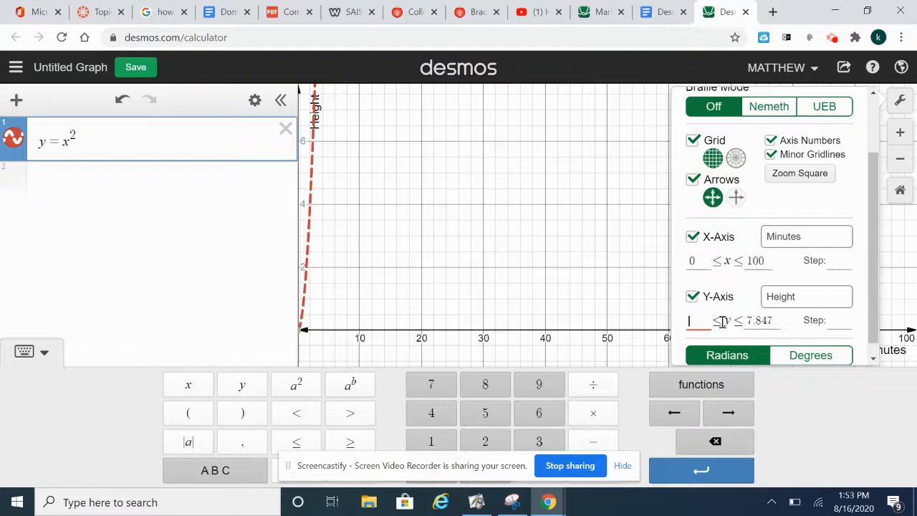
pyautogui.write('0')
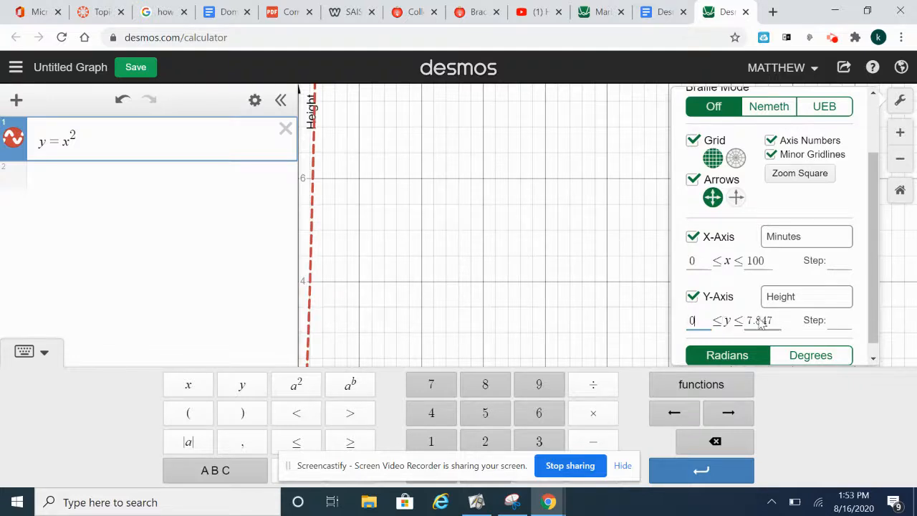
pyautogui.scroll(2, 759, 319)
pyautogui.moveTo(876, 246); pyautogui.dragTo(867, 322)
pyautogui.click(777, 308)
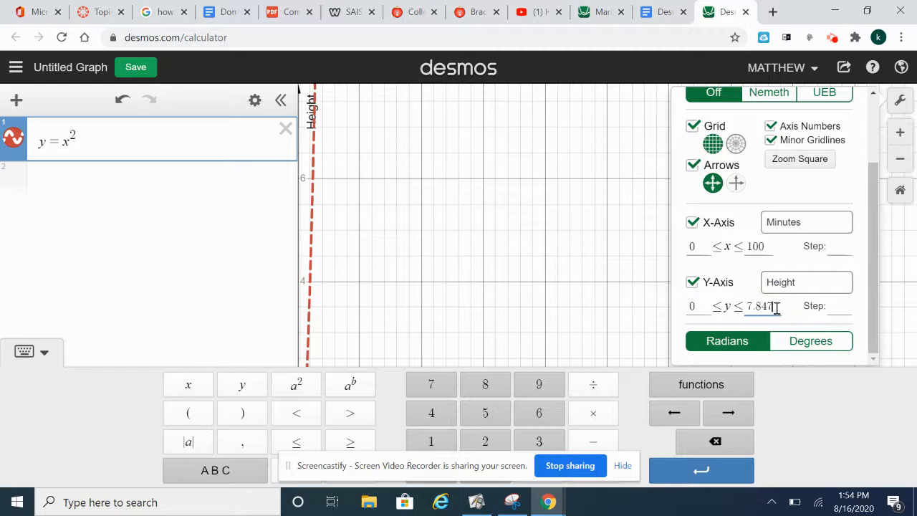
pyautogui.press('BackSpace')
pyautogui.press('BackSpace')
pyautogui.press('BackSpace')
pyautogui.press('BackSpace')
pyautogui.press('BackSpace')
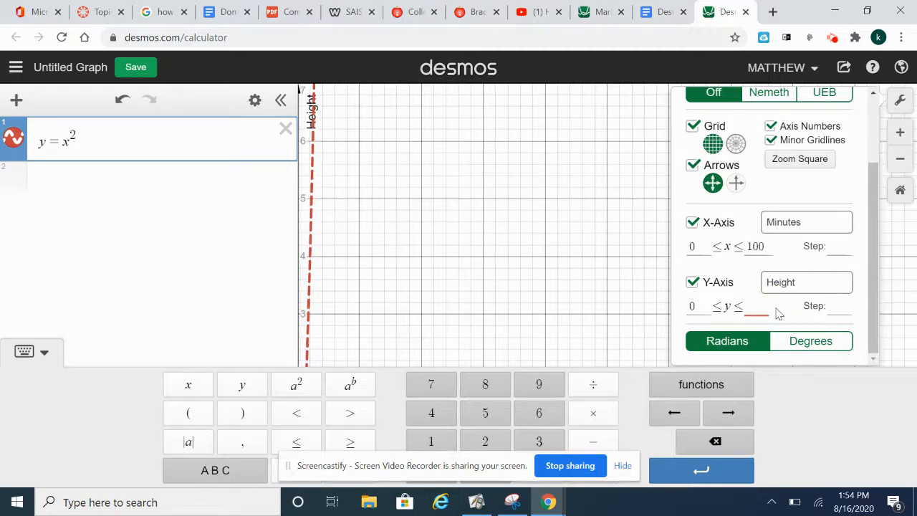
pyautogui.write('10')
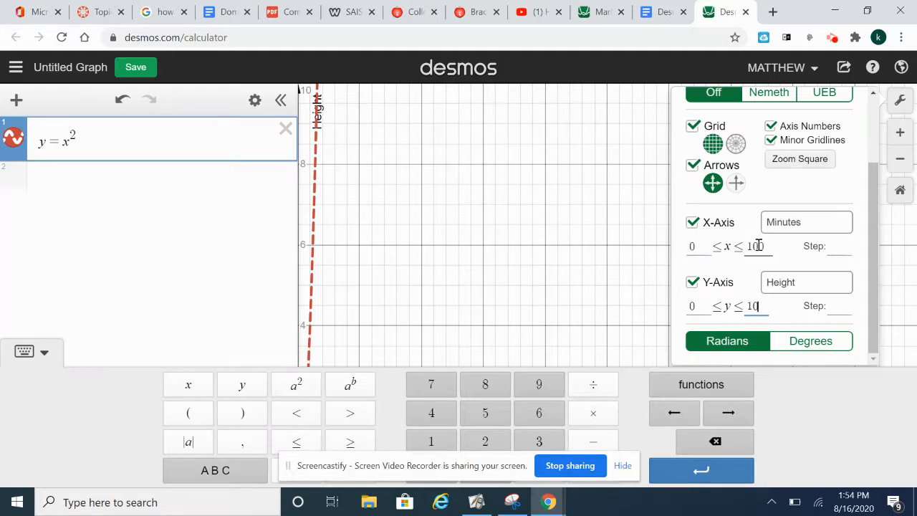
# Change the upper limit of the x-axis range to 20
pyautogui.scroll(2, 758, 246)
pyautogui.click(766, 341)
pyautogui.moveTo(767, 341); pyautogui.dragTo(750, 342)
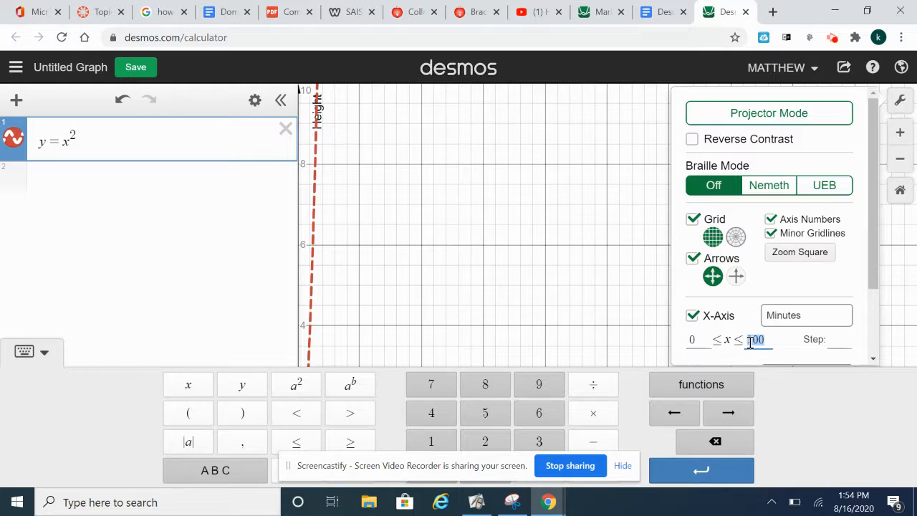
pyautogui.write('20')
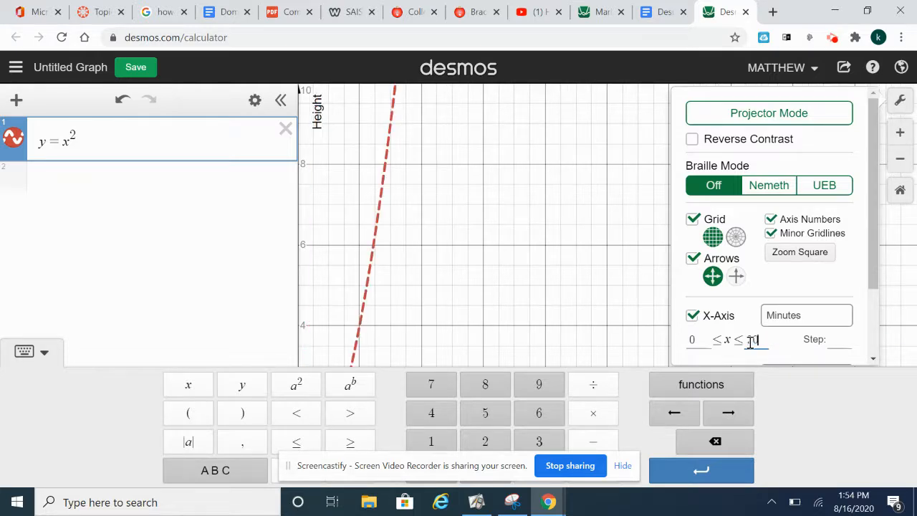
# Close the graph settings, and zoom the graph out to view both sides of the parabola
pyautogui.click(871, 294)
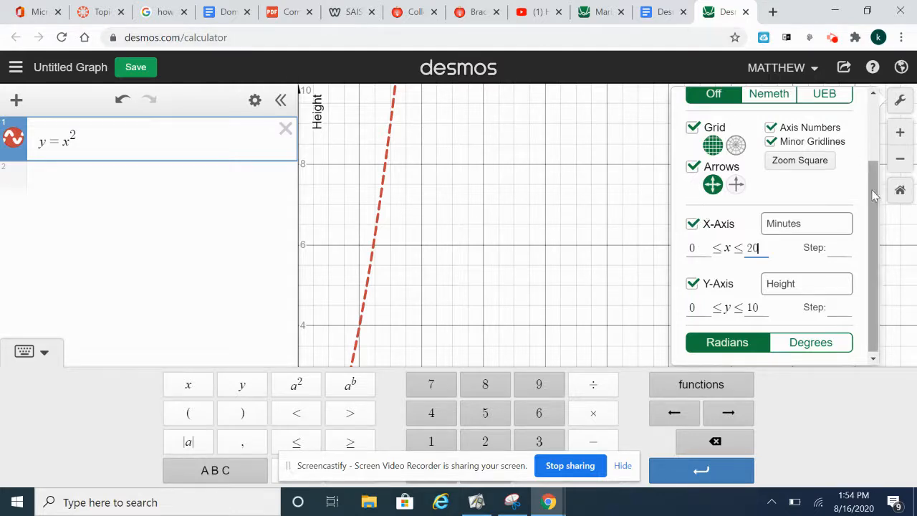
pyautogui.moveTo(873, 195); pyautogui.dragTo(865, 93)
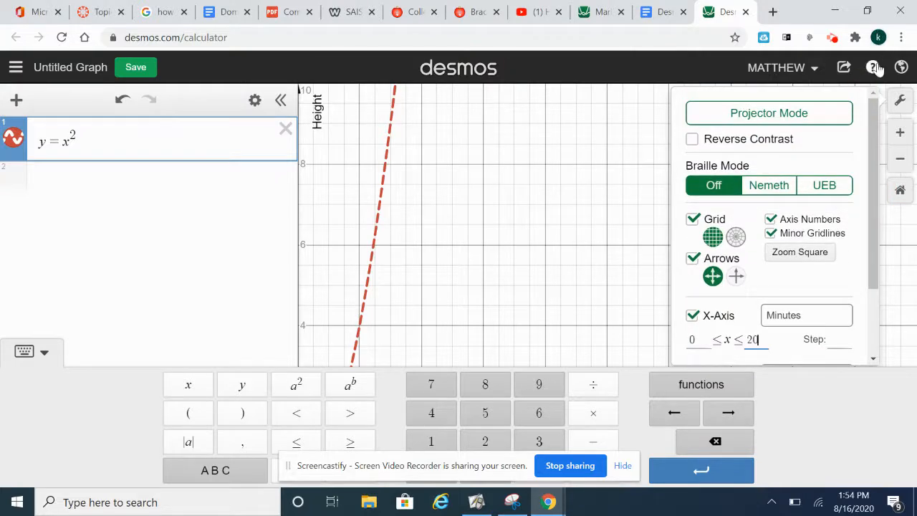
pyautogui.click(900, 104)
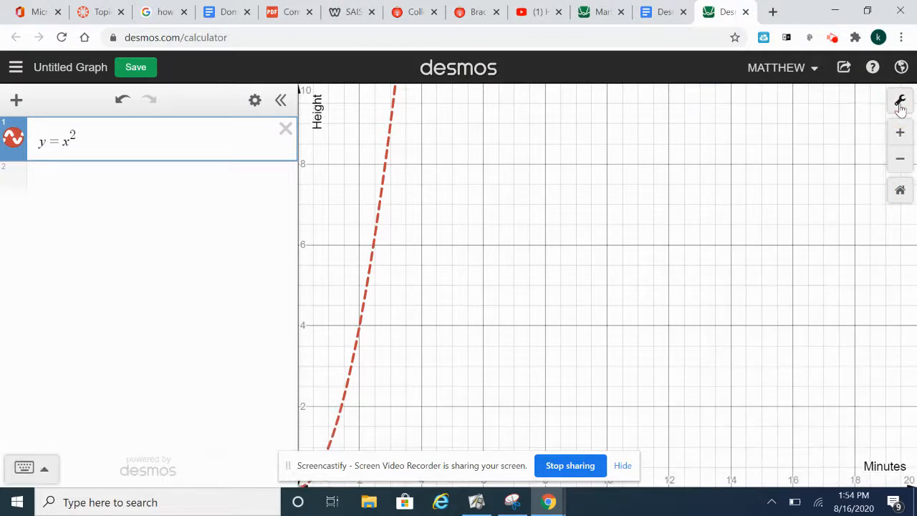
pyautogui.moveTo(445, 335); pyautogui.dragTo(455, 283)
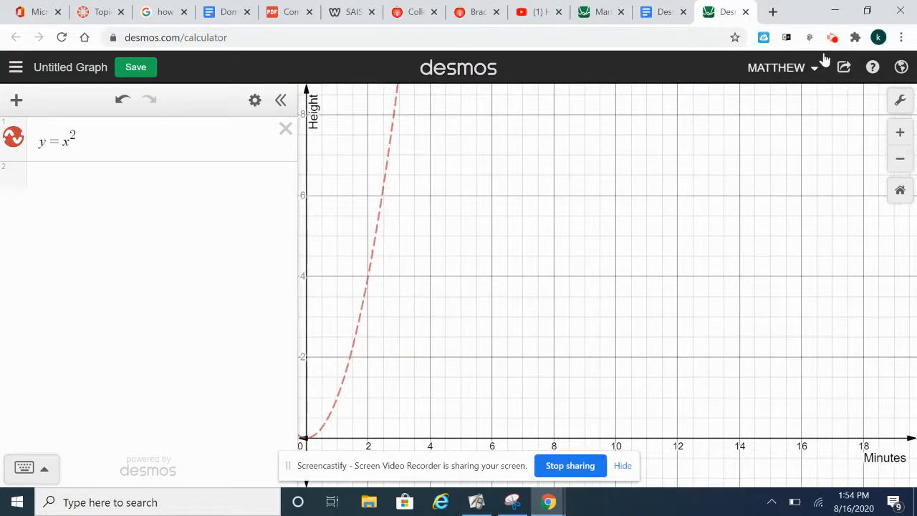
pyautogui.click(900, 163)
pyautogui.click(900, 164)
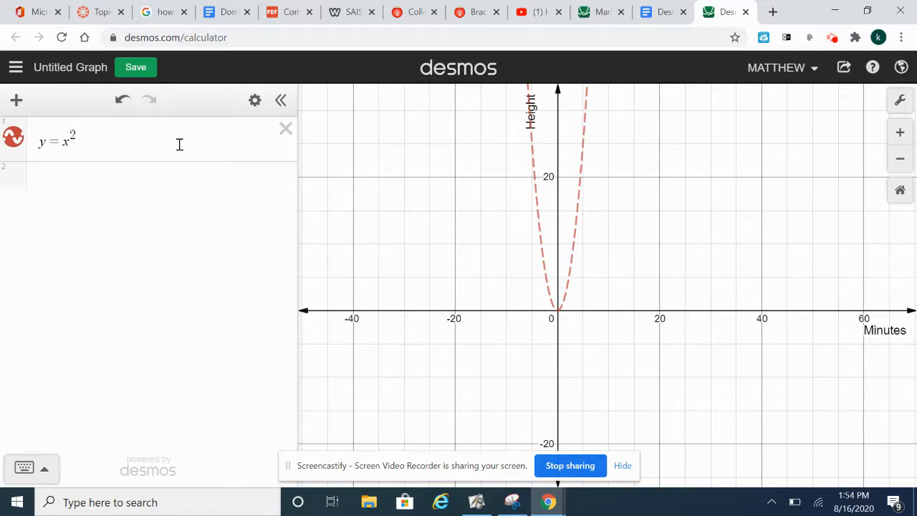
# Reload desmos.com/calculator without saving the graph, and return to the scavenger hunt document for challenge 8
pyautogui.click(362, 40)
pyautogui.write('desmon.')
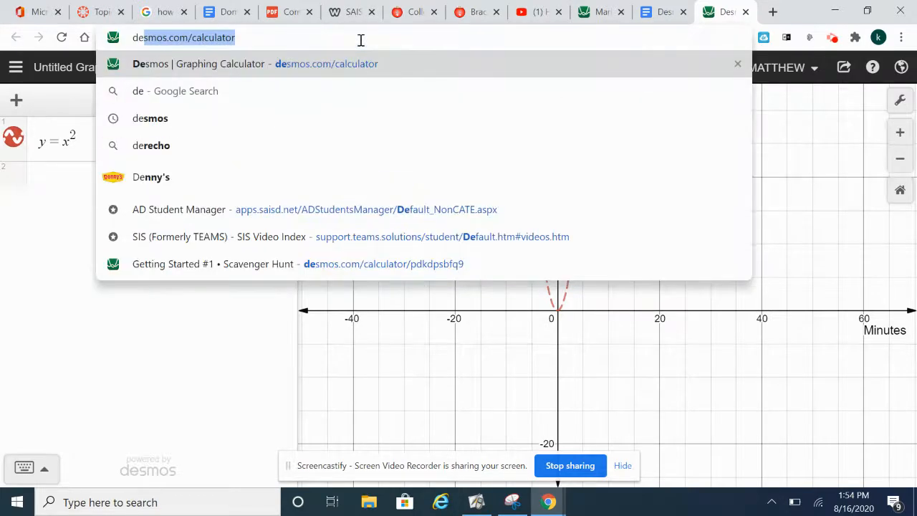
pyautogui.press('BackSpace')
pyautogui.press('BackSpace')
pyautogui.write('s.com/')
pyautogui.press('Return')
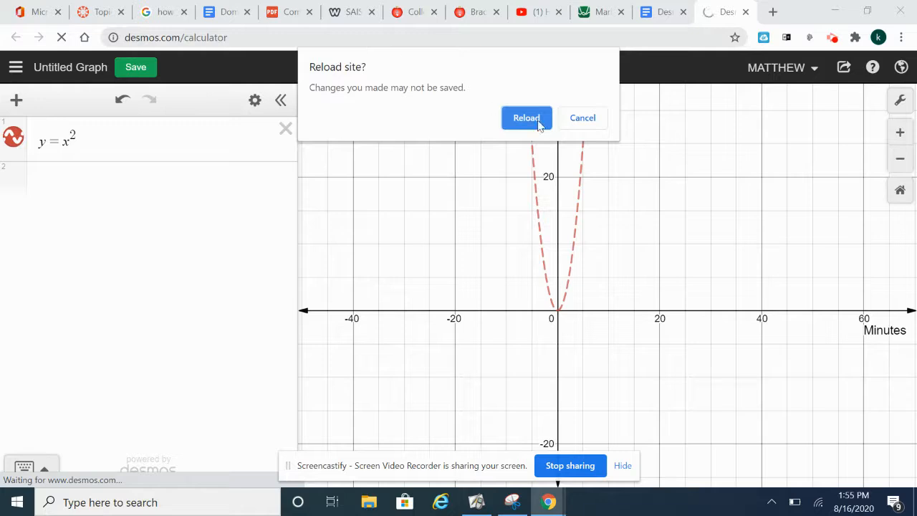
pyautogui.click(513, 120)
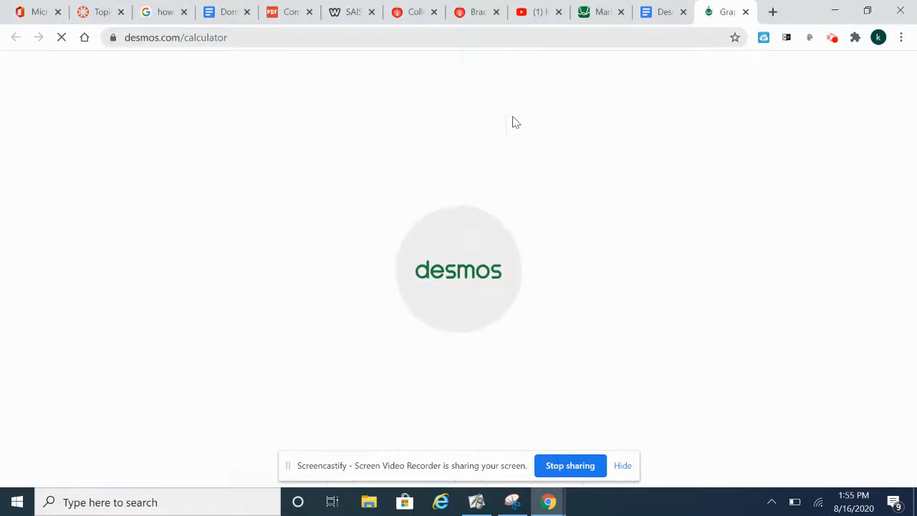
pyautogui.click(661, 11)
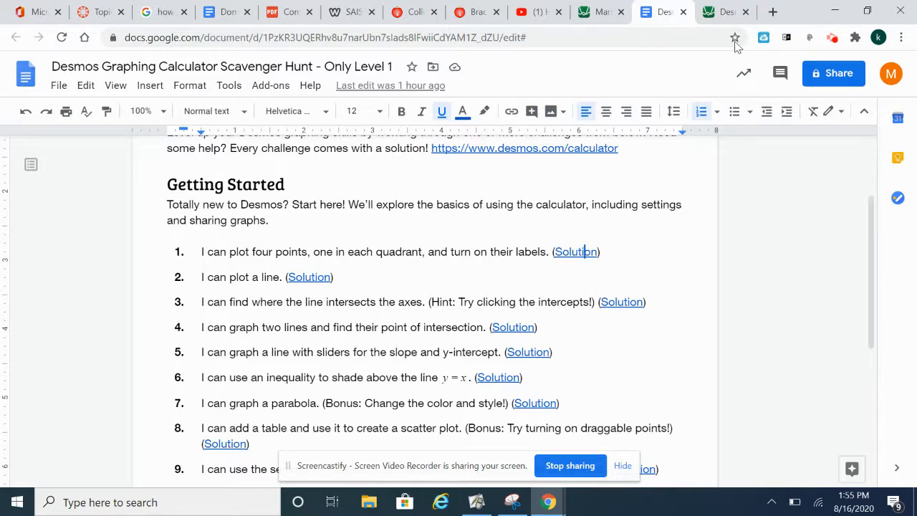
# Switch to the blank Desmos calculator and add a table to the expression list
pyautogui.click(713, 13)
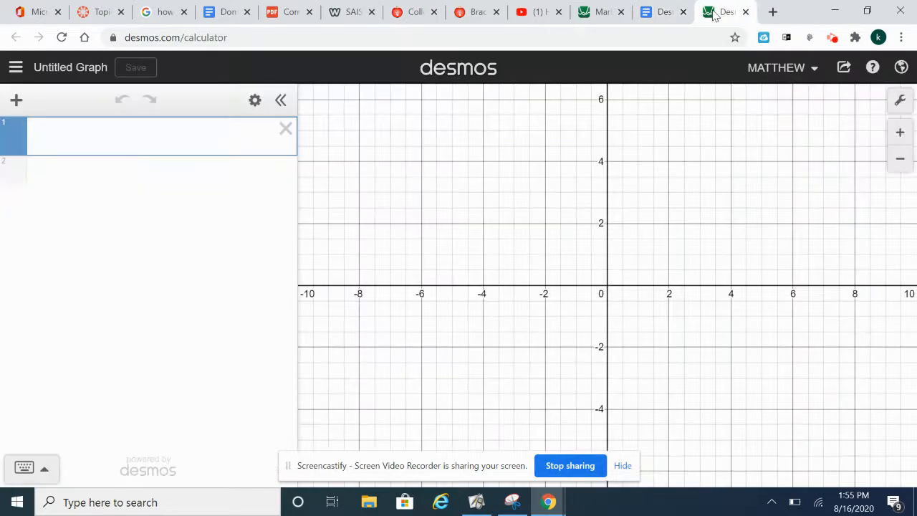
pyautogui.click(117, 134)
pyautogui.click(46, 469)
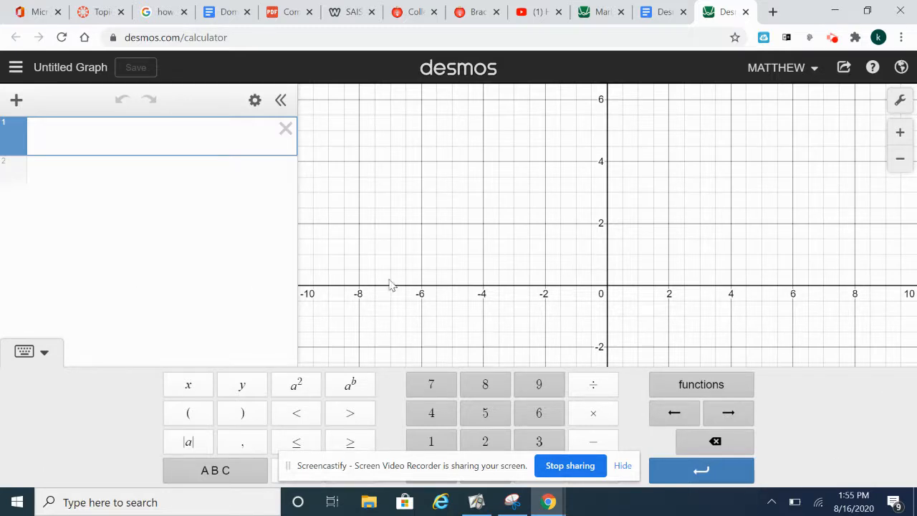
pyautogui.click(280, 101)
pyautogui.click(14, 99)
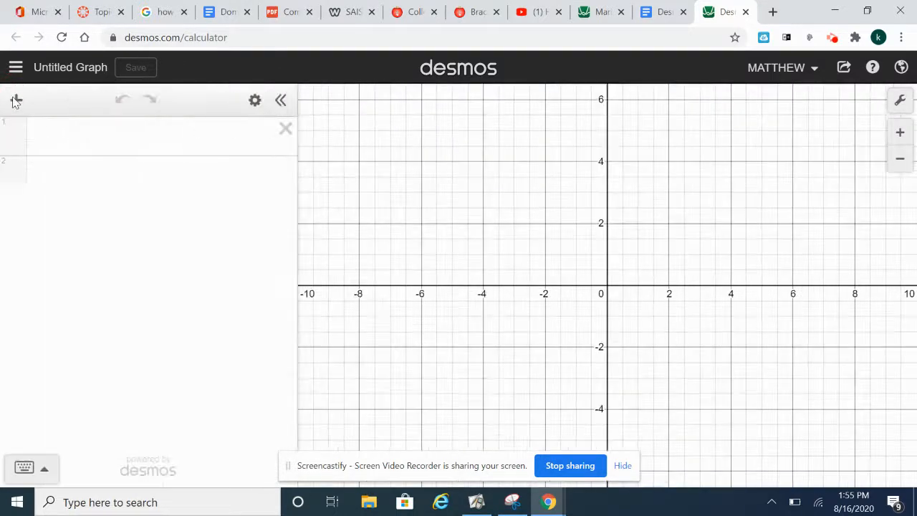
pyautogui.click(129, 151)
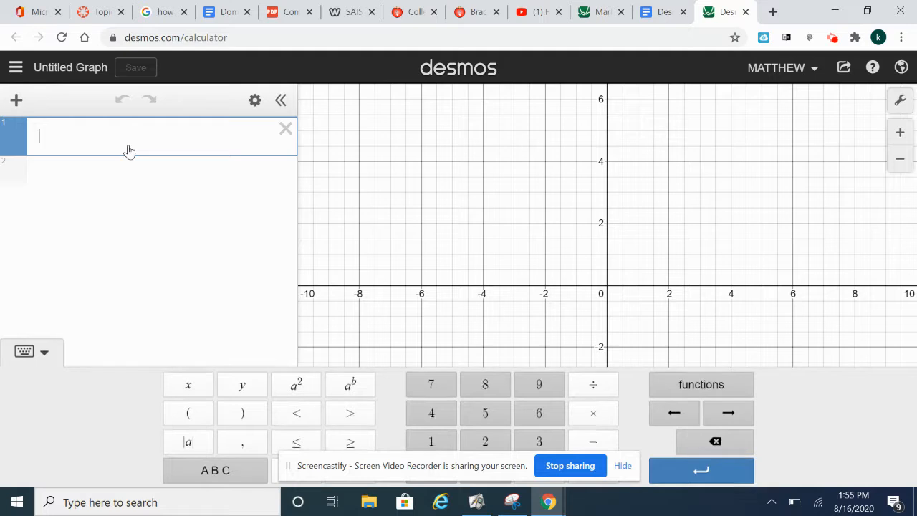
pyautogui.click(16, 101)
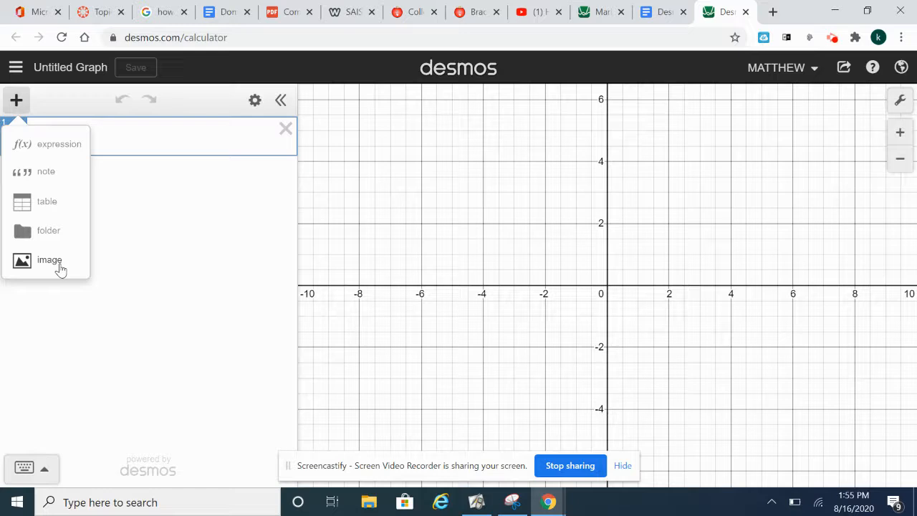
pyautogui.click(49, 203)
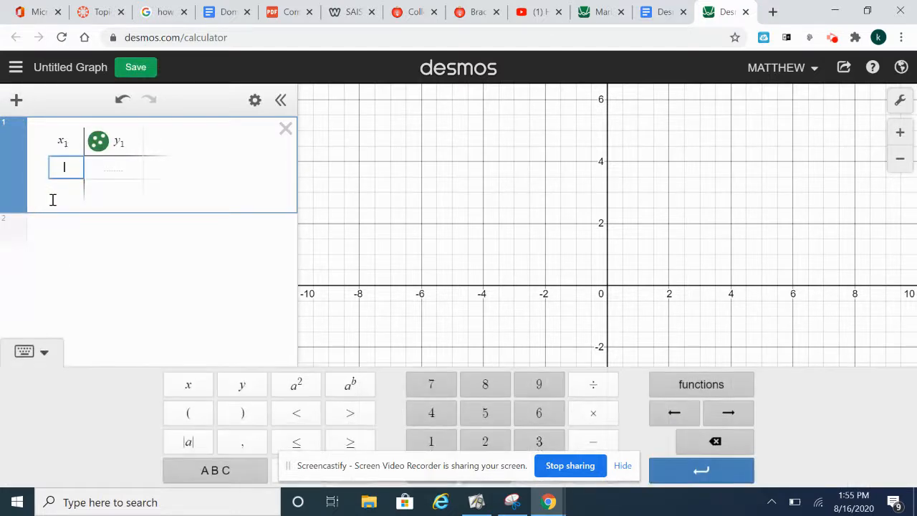
# Fill the table with the points (0, 0), (1, 1) and (2, 2)
pyautogui.write('0')
pyautogui.press('Tab')
pyautogui.write('0')
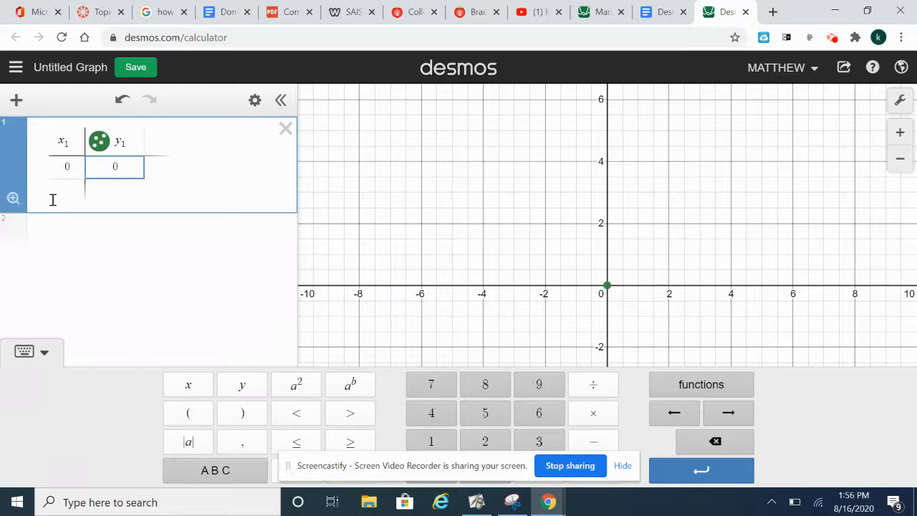
pyautogui.click(63, 192)
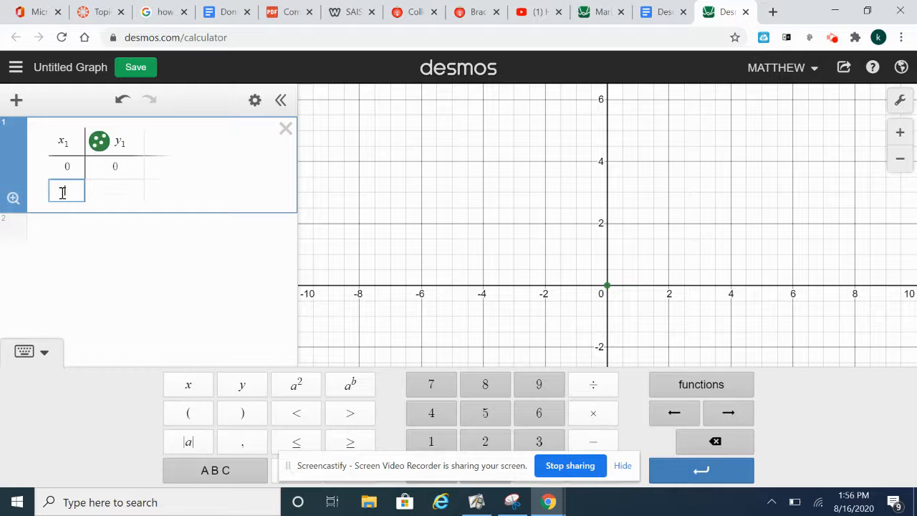
pyautogui.write('1')
pyautogui.press('Tab')
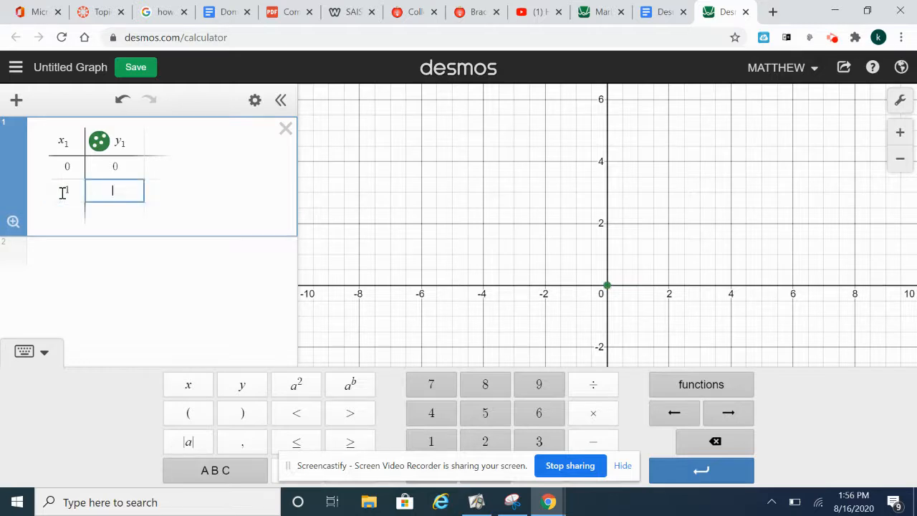
pyautogui.write('1')
pyautogui.click(66, 213)
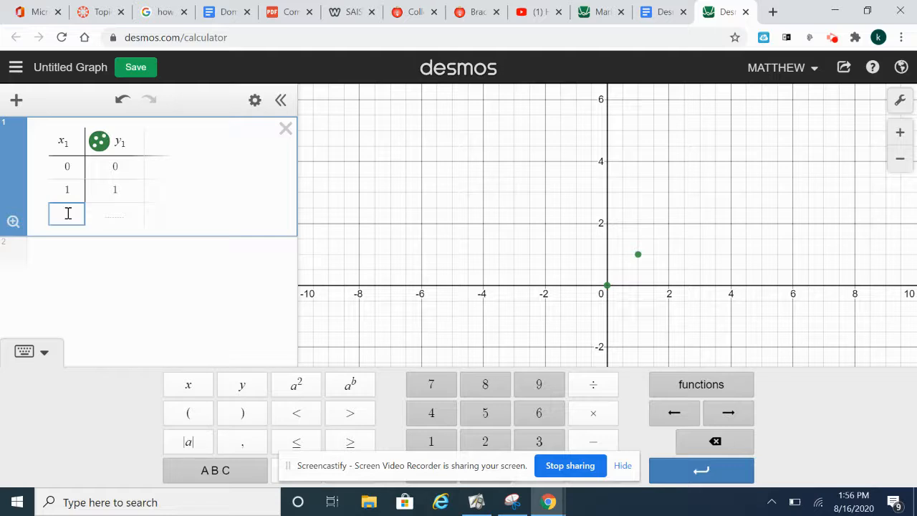
pyautogui.write('2')
pyautogui.press('Tab')
pyautogui.write('2')
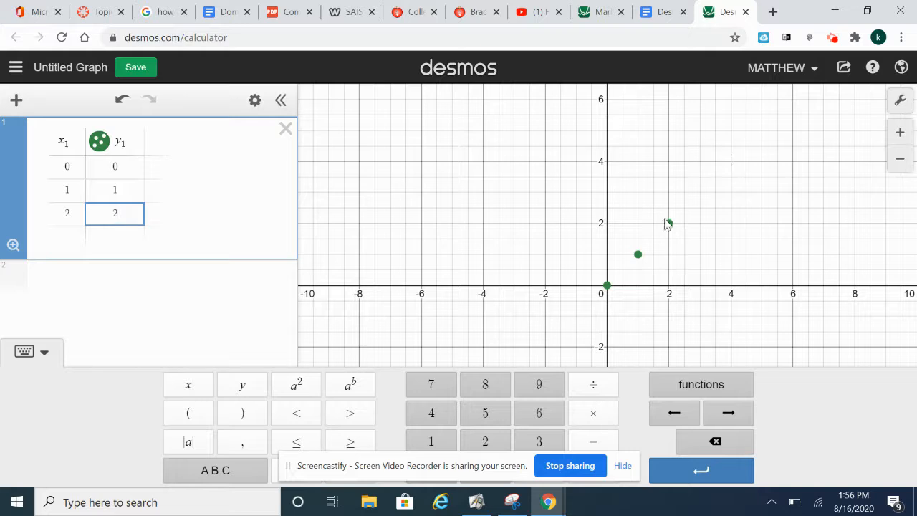
pyautogui.click(810, 193)
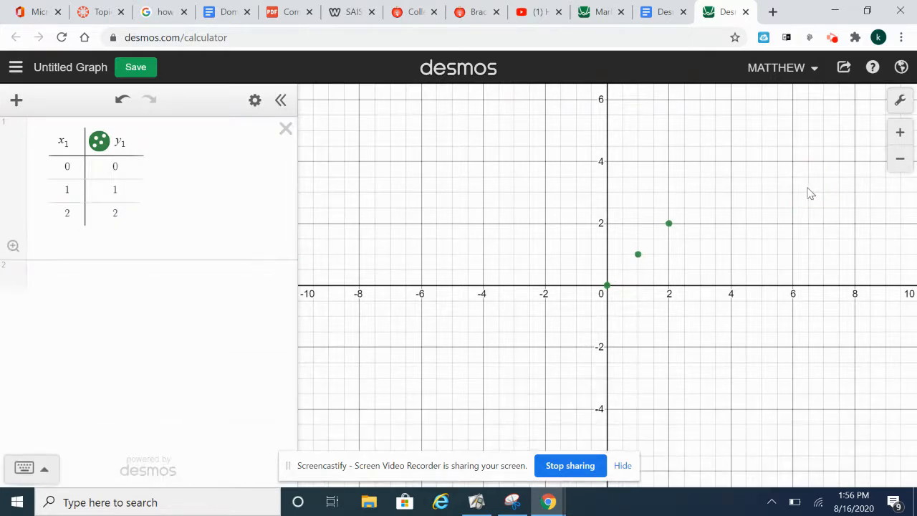
# Color the table's points blue and connect them with lines, trying the open and cross point styles before returning to filled points
pyautogui.click(99, 143)
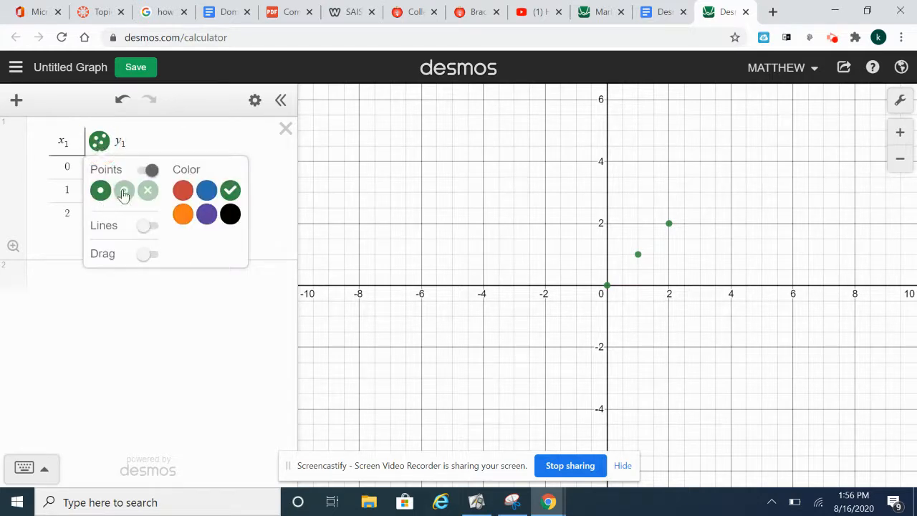
pyautogui.click(124, 190)
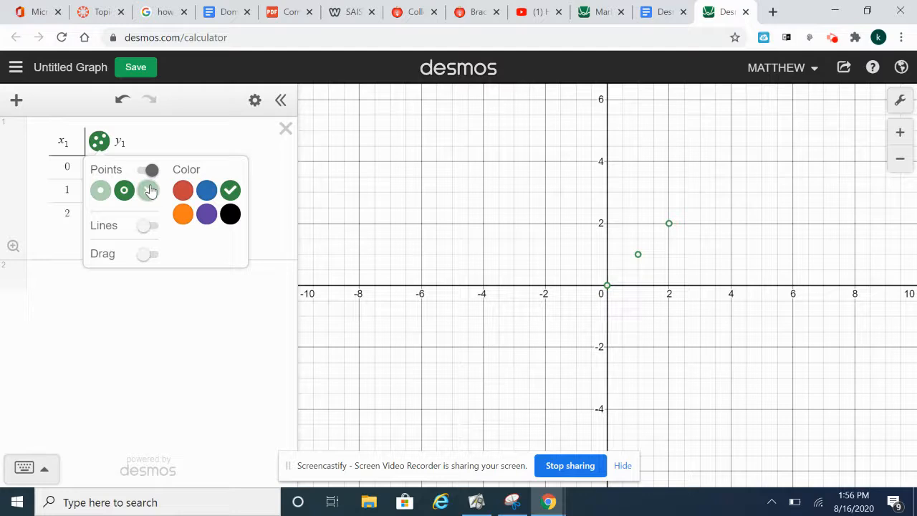
pyautogui.click(149, 190)
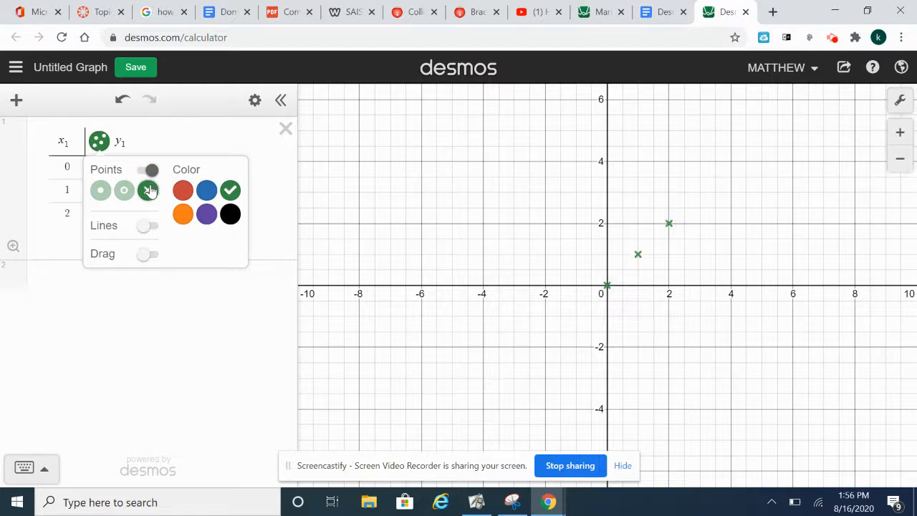
pyautogui.click(207, 191)
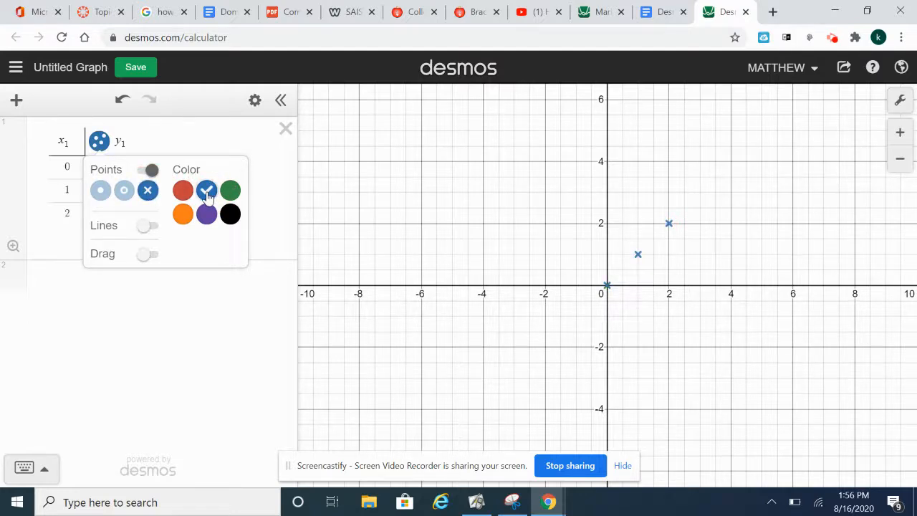
pyautogui.click(153, 228)
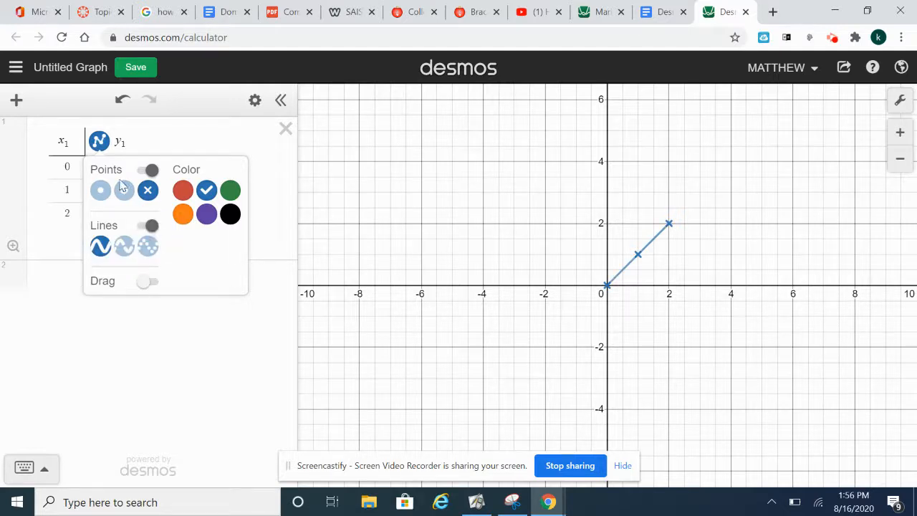
pyautogui.click(100, 192)
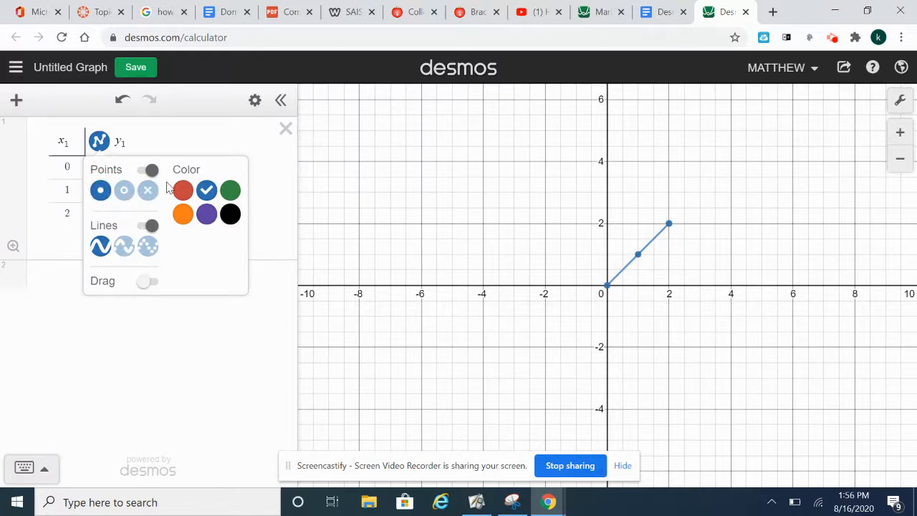
pyautogui.click(184, 357)
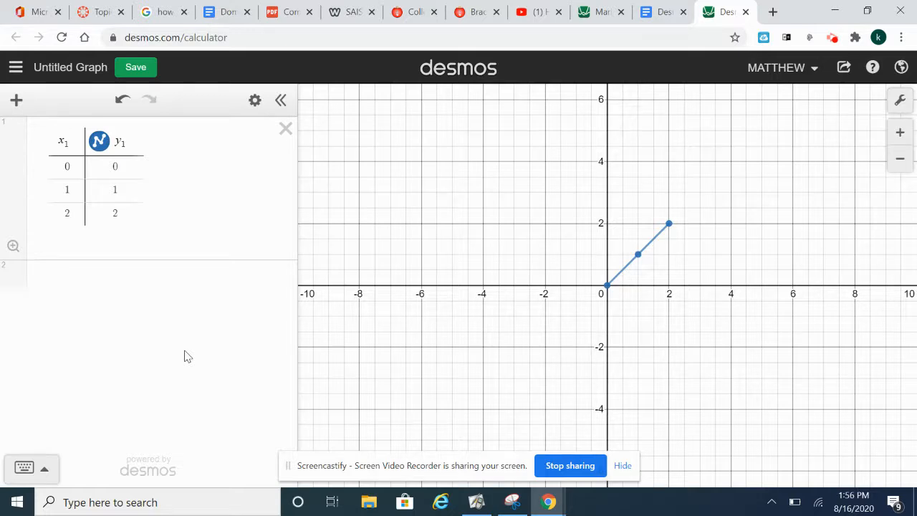
# Open Google Drive in a new browser tab and create a blank Google Docs document
pyautogui.click(773, 12)
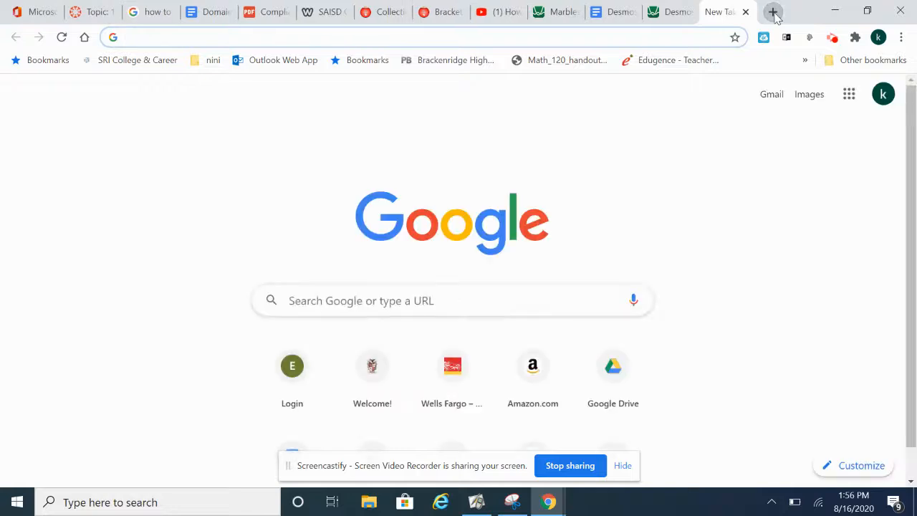
pyautogui.write('dri')
pyautogui.press('Return')
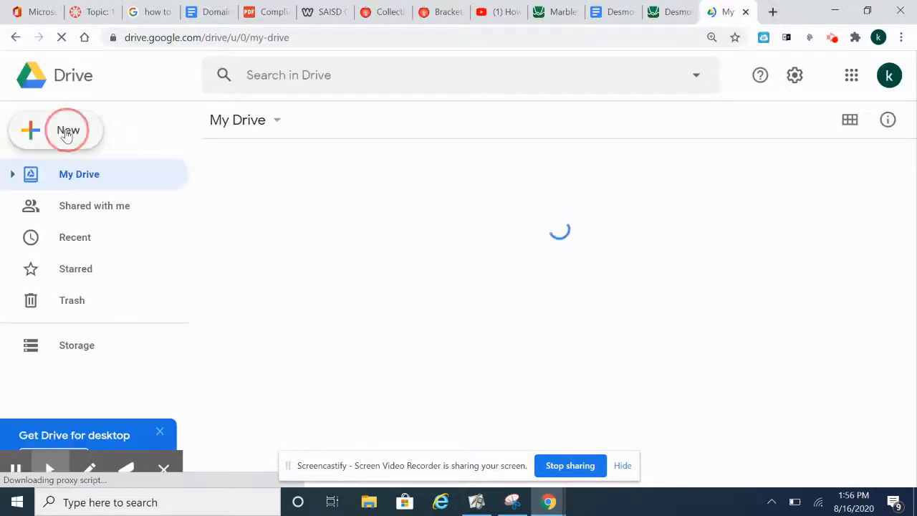
pyautogui.click(65, 135)
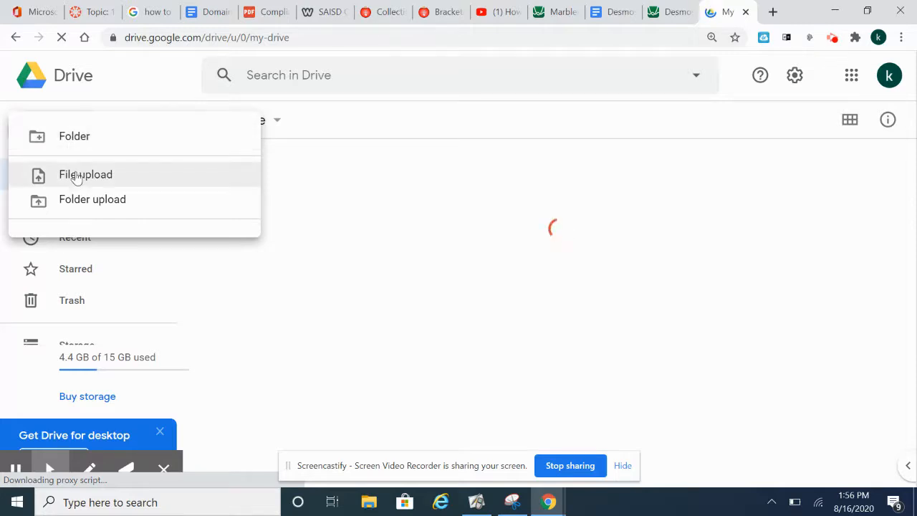
pyautogui.click(78, 238)
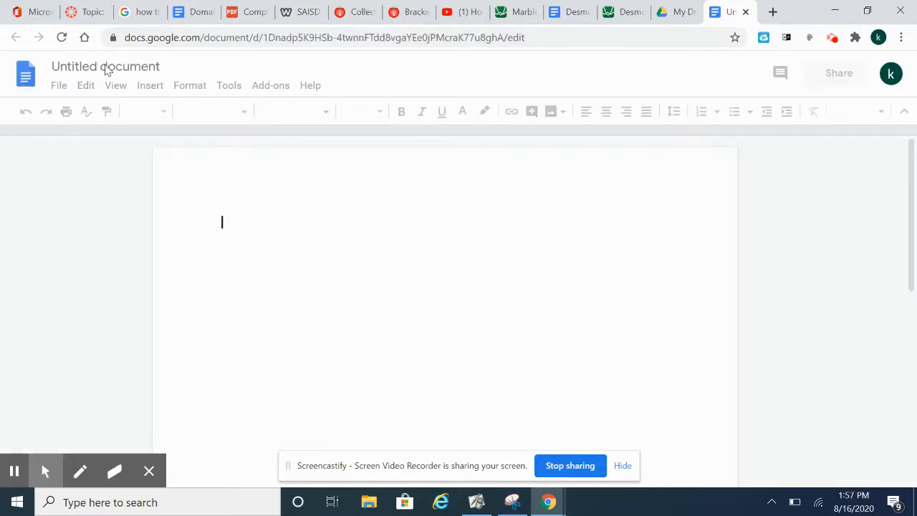
# Rename the untitled document as "Donald Duck's Algebra 2 assignment"
pyautogui.click(106, 66)
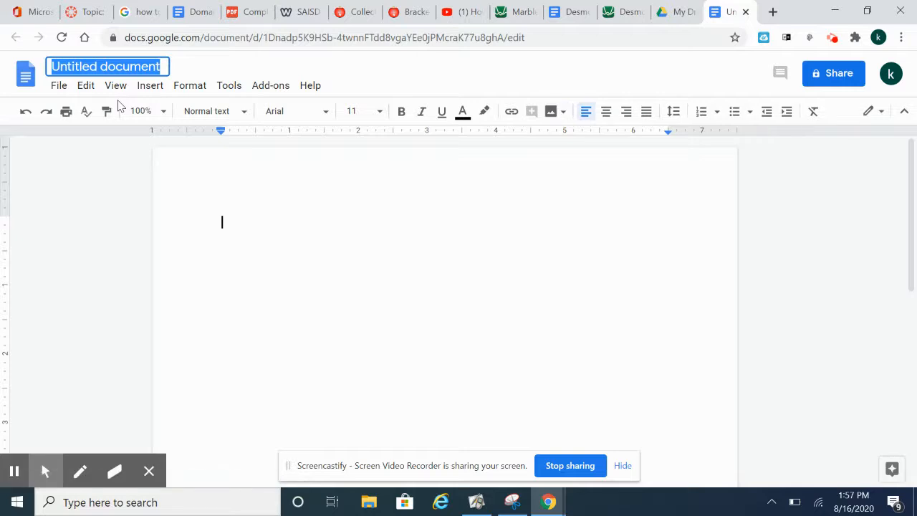
pyautogui.write('Donald Duck')
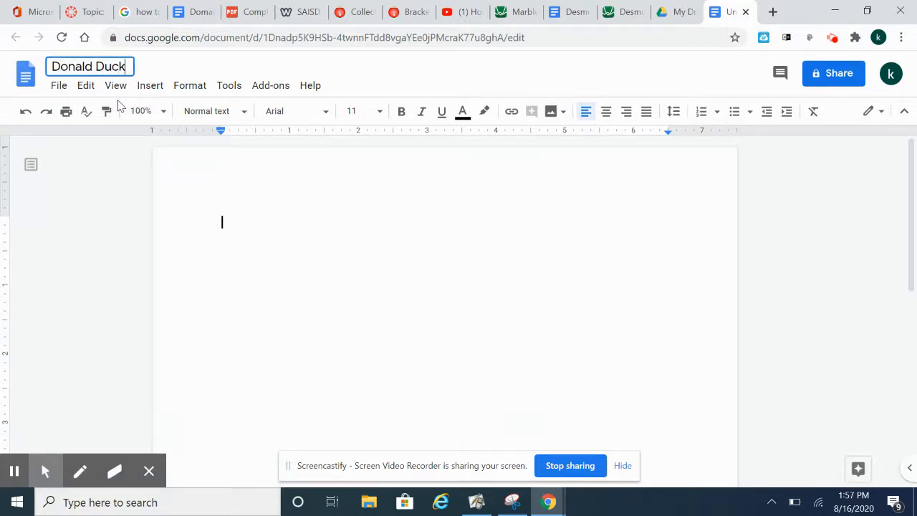
pyautogui.write("'s Alge")
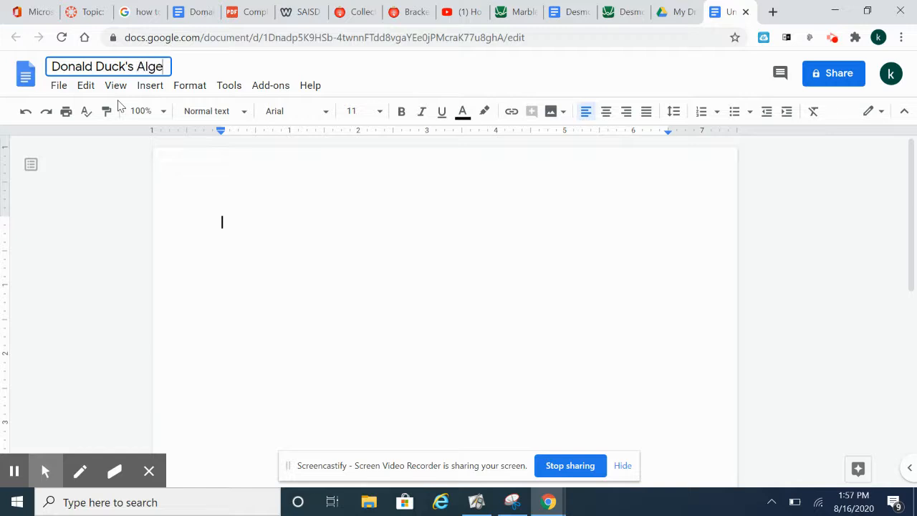
pyautogui.write('bra 2 ')
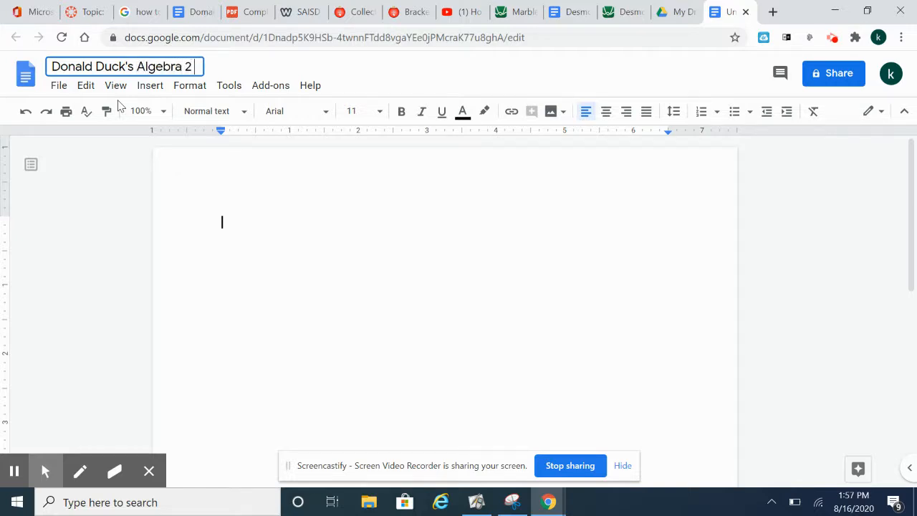
pyautogui.write('assignment')
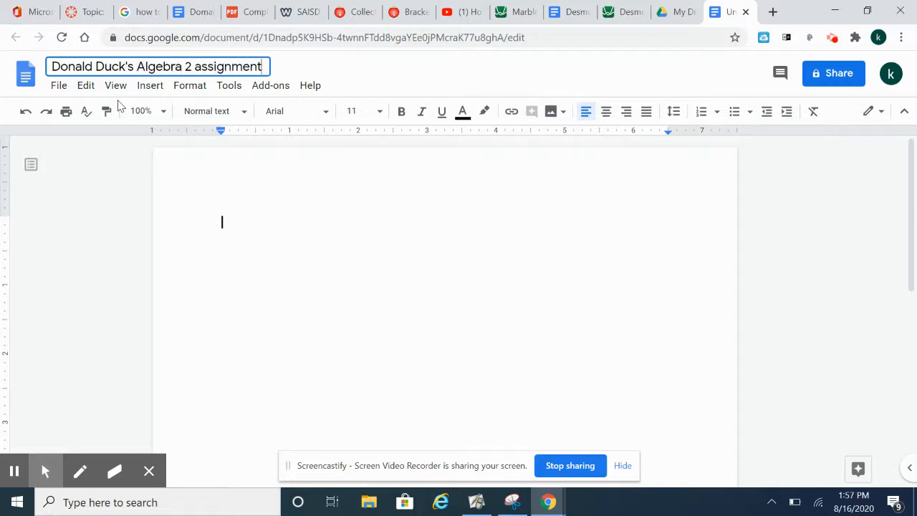
pyautogui.click(308, 219)
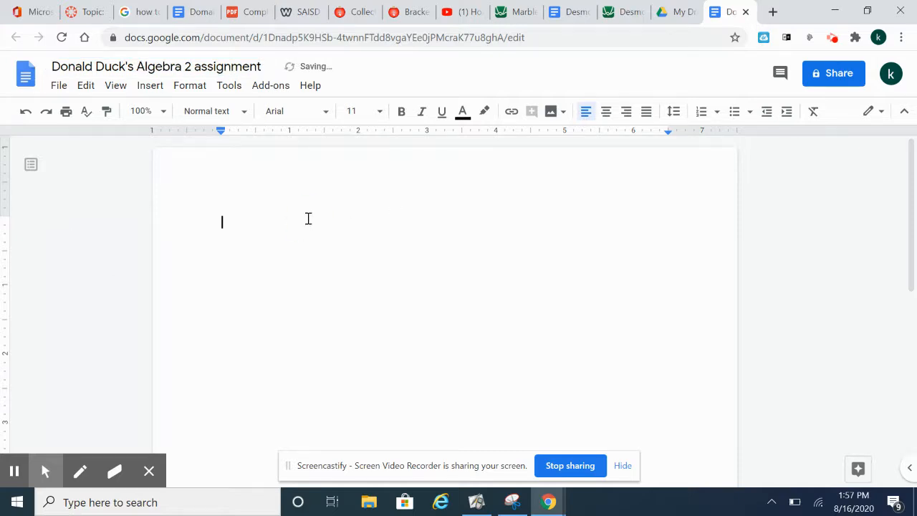
# Write "This is me turning this in." as the document's first line and start a new line below it
pyautogui.write('Th')
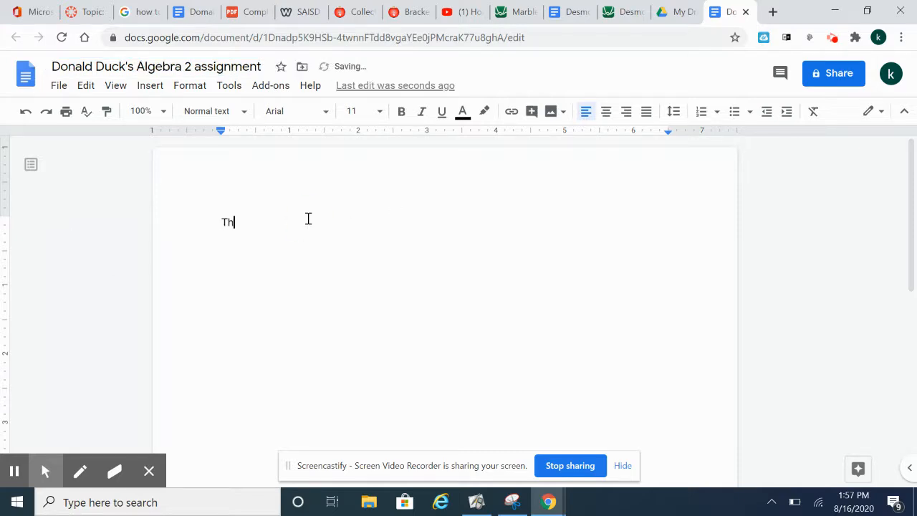
pyautogui.write('is is me turning this in.')
pyautogui.press('Return')
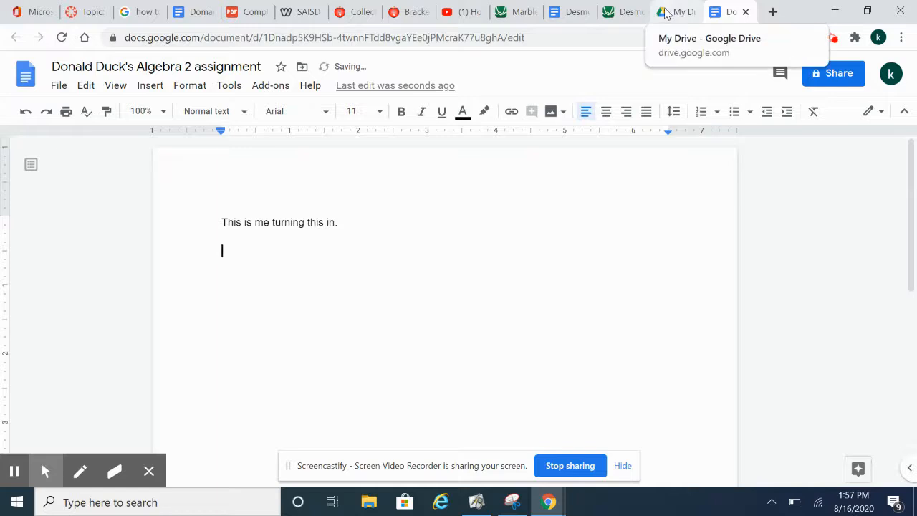
# Return to the Desmos graph and capture a snip of its table and plotted points with the Snipping Tool
pyautogui.click(630, 14)
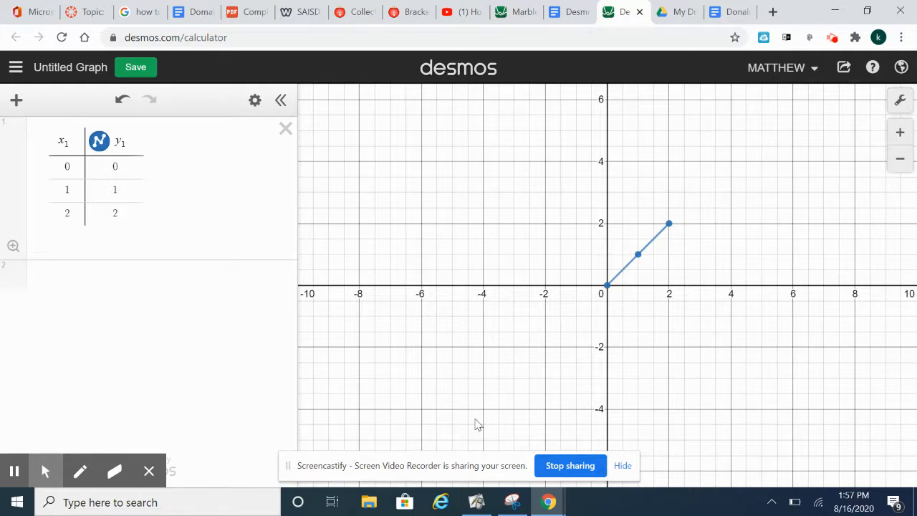
pyautogui.click(516, 504)
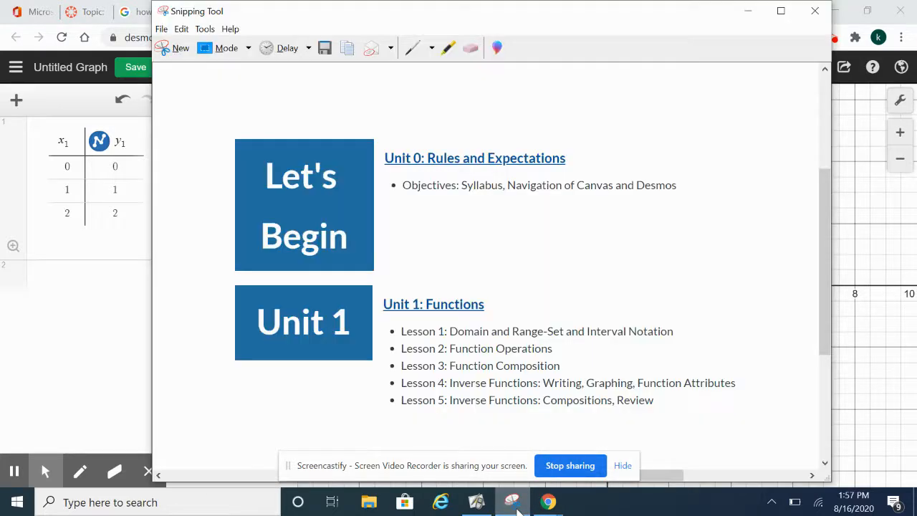
pyautogui.click(179, 48)
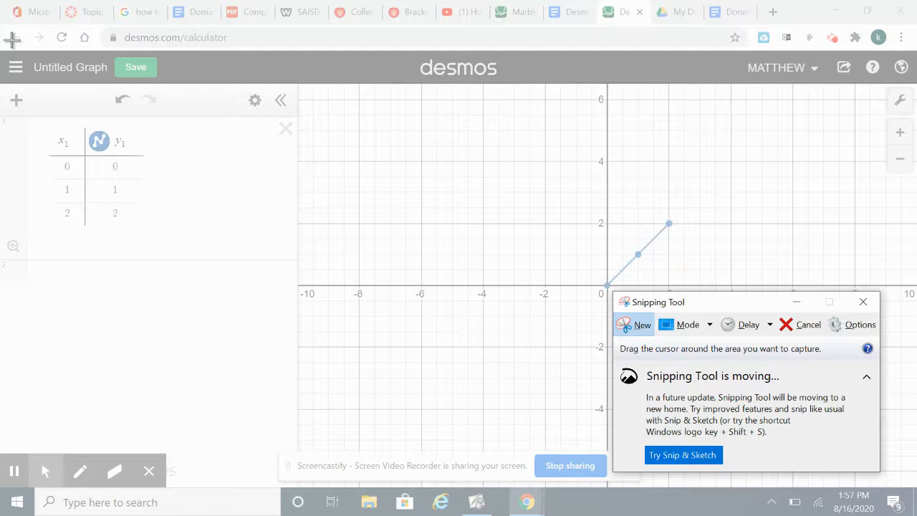
pyautogui.moveTo(6, 46); pyautogui.dragTo(740, 369)
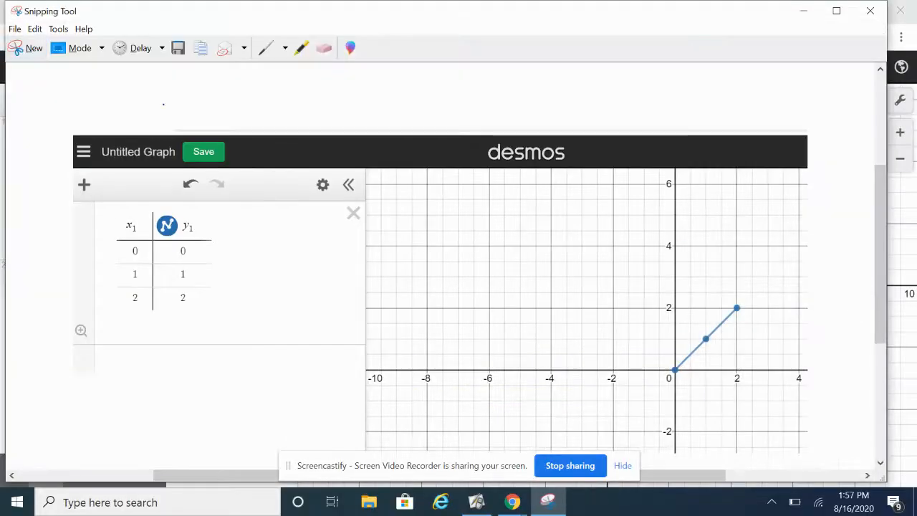
# Copy the snip and paste it into the Donald Duck's Algebra 2 assignment document, with the line "This is my graph:" above the image
pyautogui.click(34, 29)
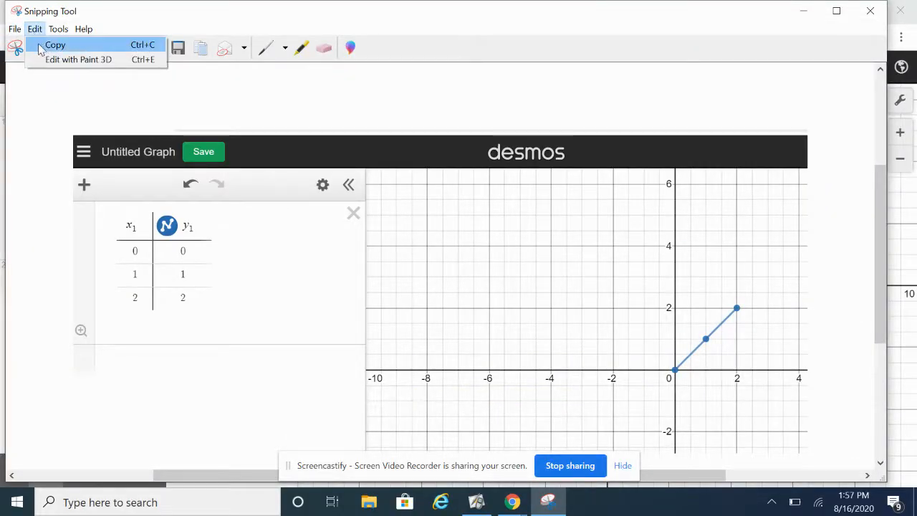
pyautogui.click(40, 46)
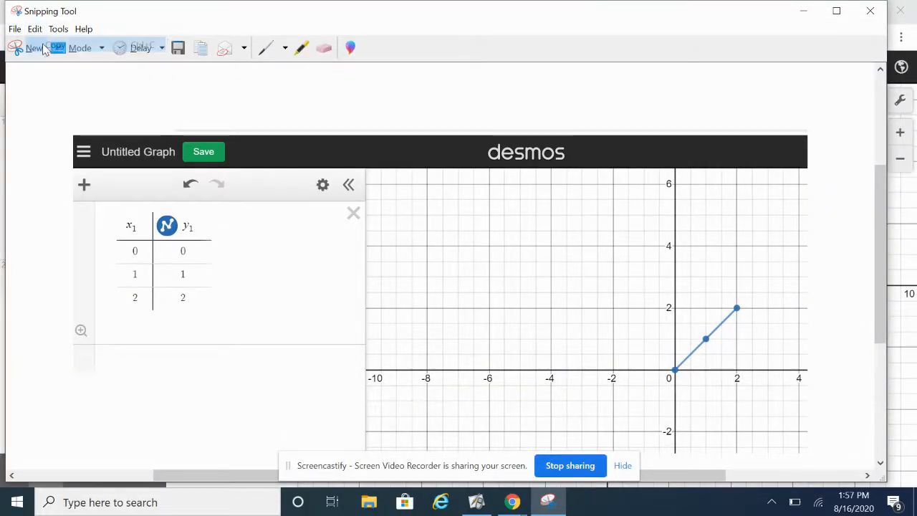
pyautogui.click(512, 502)
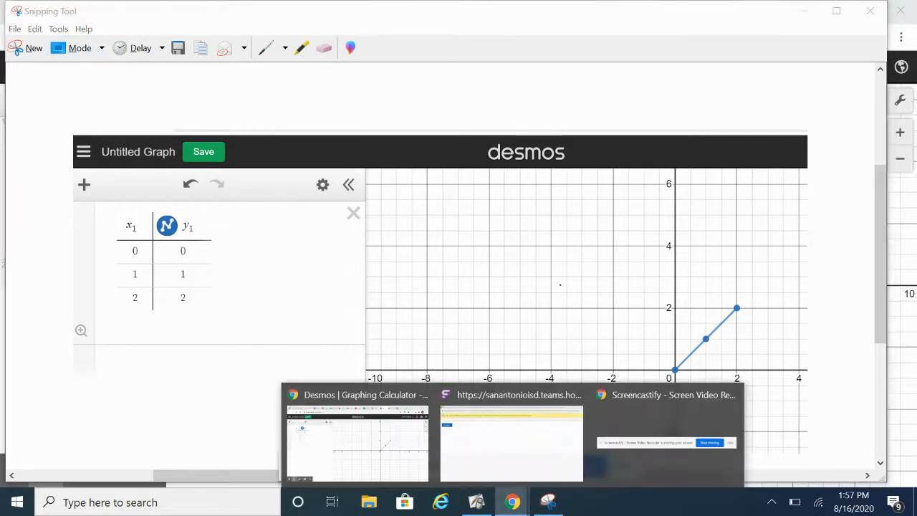
pyautogui.click(389, 427)
pyautogui.click(725, 12)
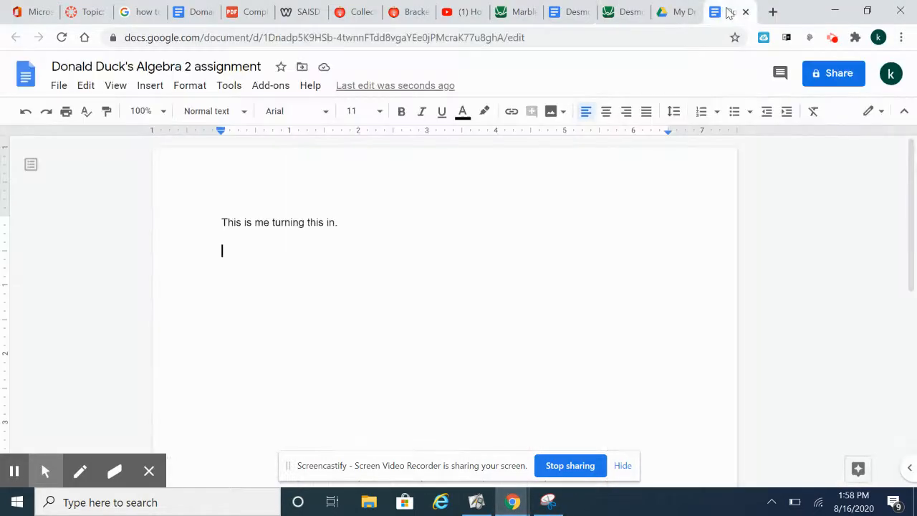
pyautogui.hotkey('ctrl', 'v')
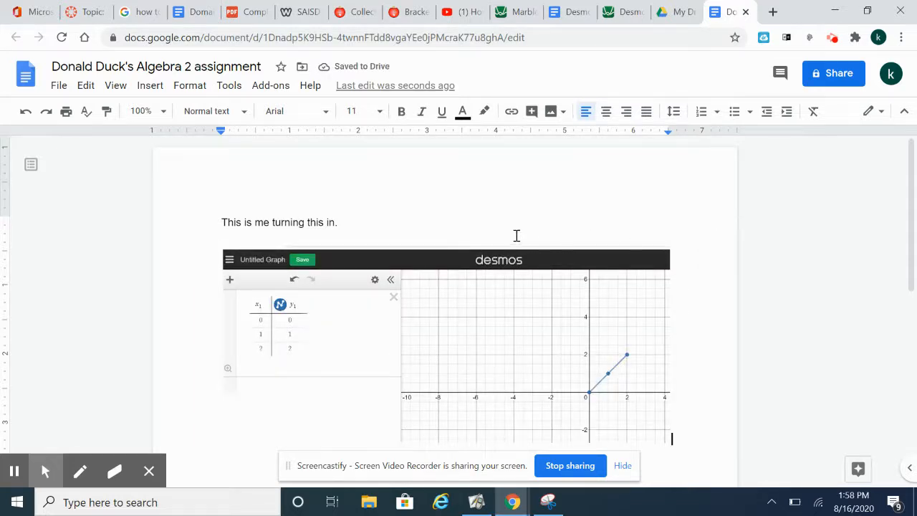
pyautogui.write('Thi')
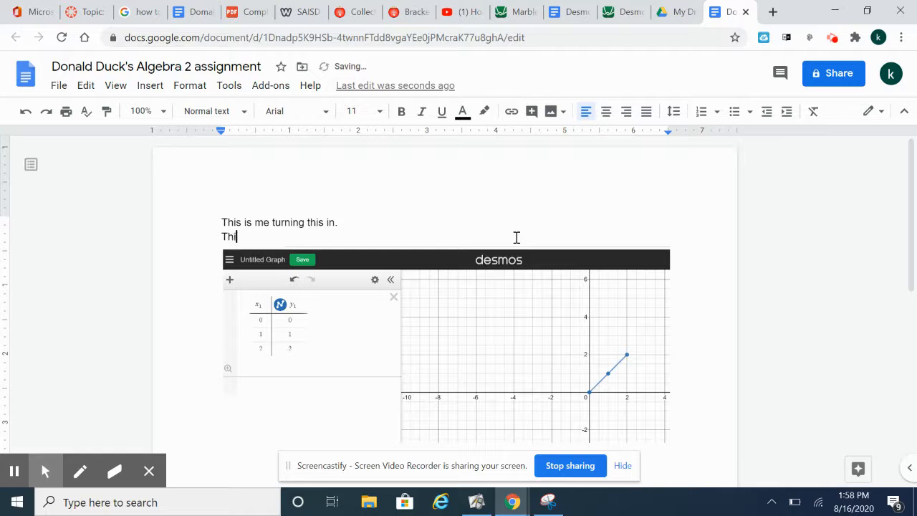
pyautogui.write('s is my graph:')
# Return to the Desmos graph and copy its share link
pyautogui.click(626, 16)
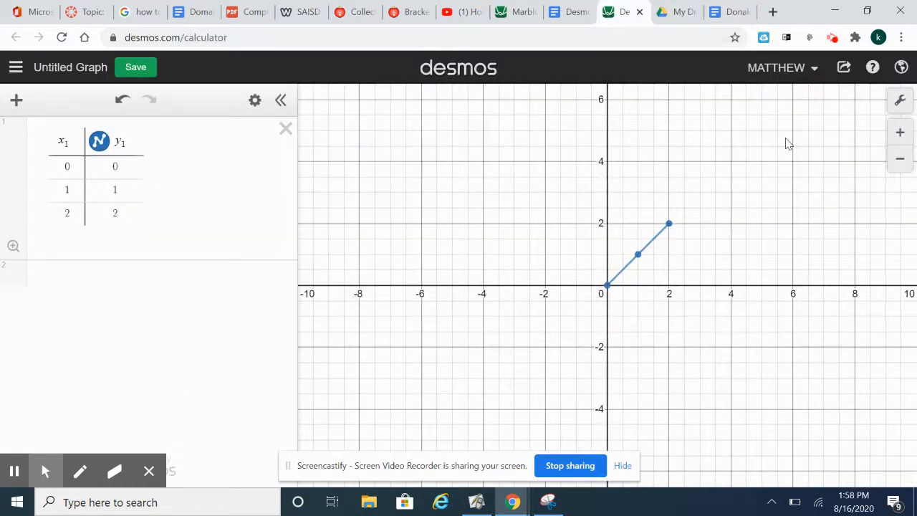
pyautogui.click(901, 102)
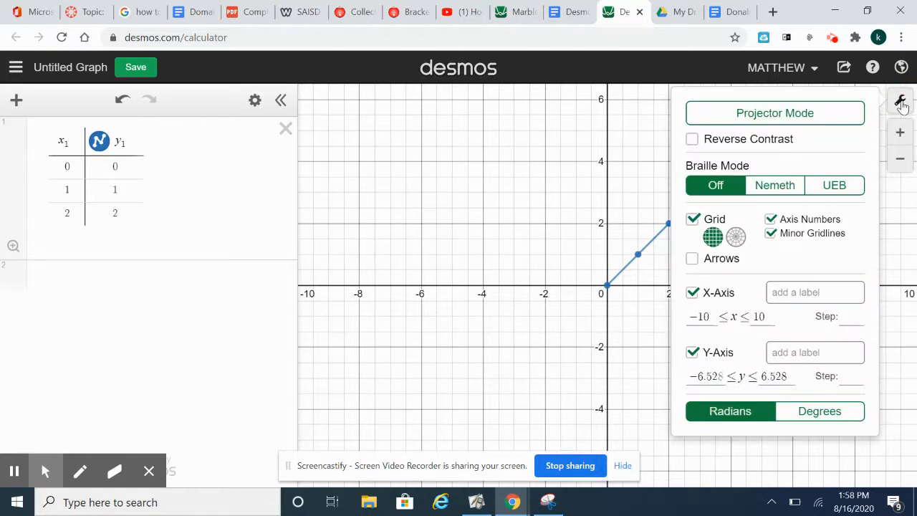
pyautogui.click(901, 103)
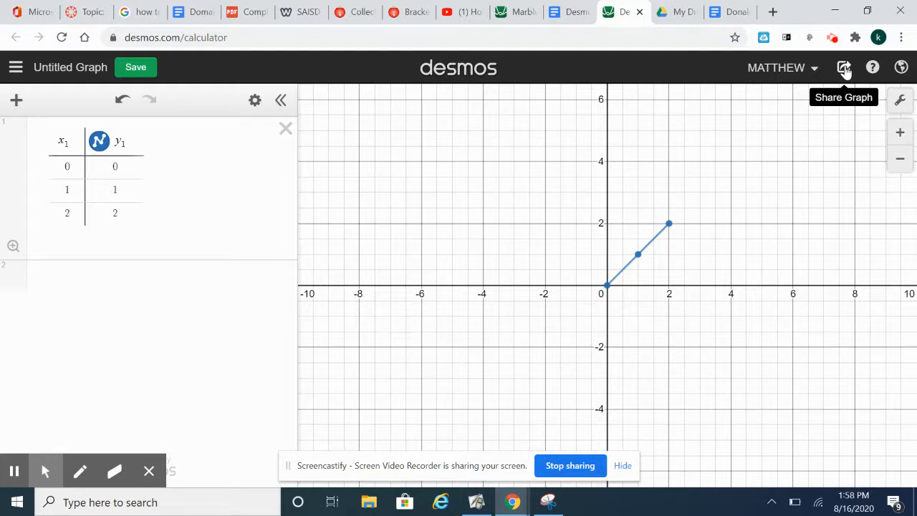
pyautogui.click(845, 69)
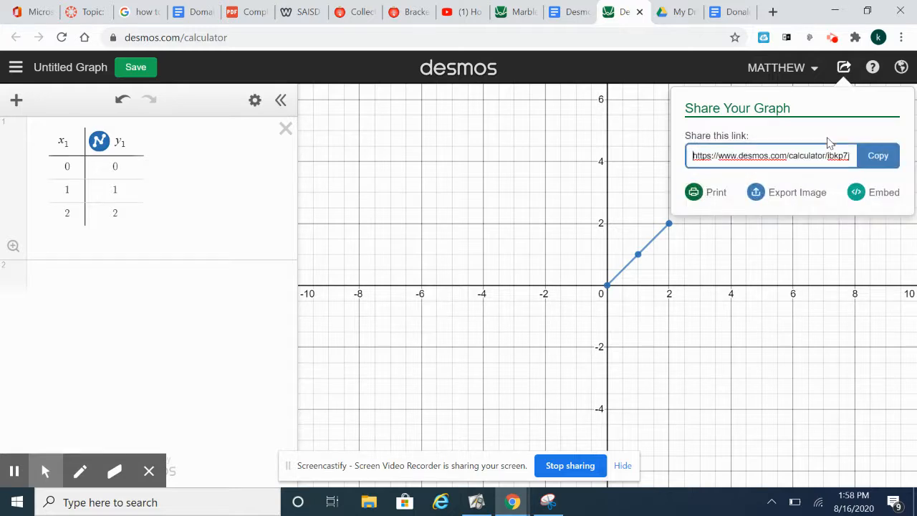
pyautogui.click(881, 155)
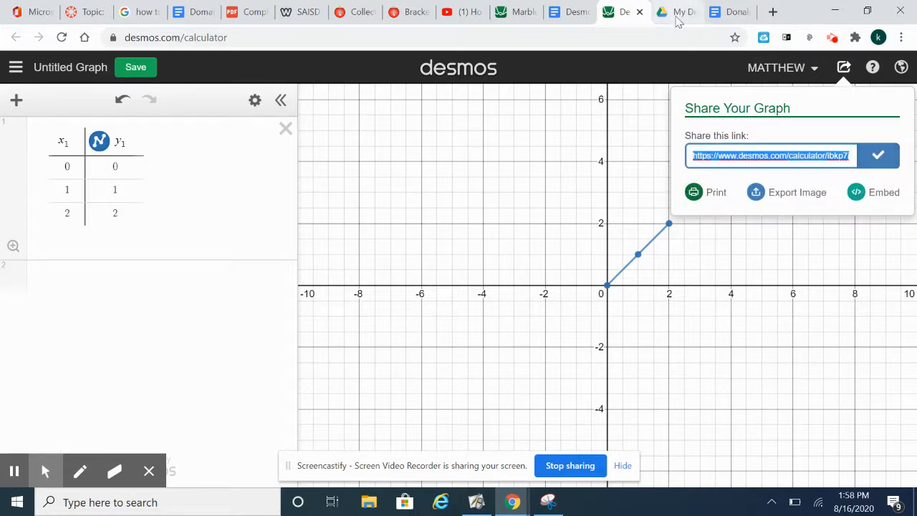
# Paste the copied graph link on a new line below the screenshot in the assignment document and start another line
pyautogui.click(732, 17)
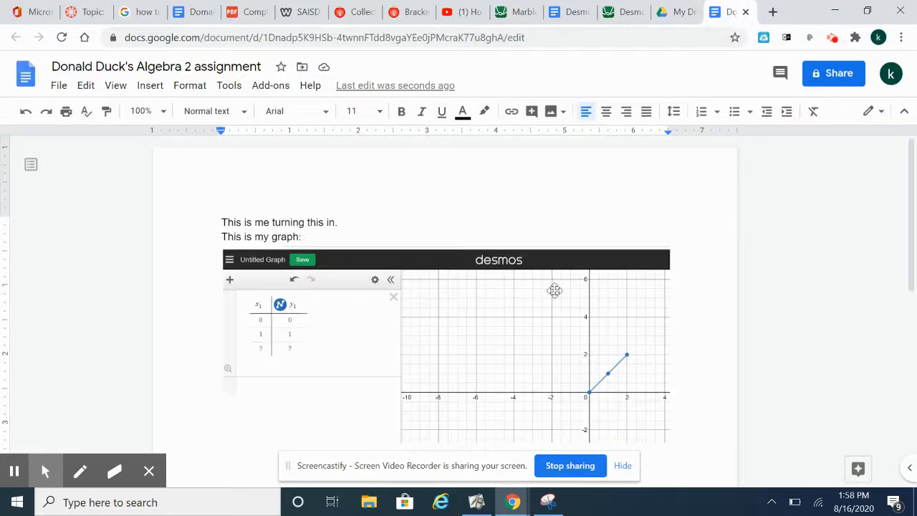
pyautogui.moveTo(911, 178); pyautogui.dragTo(912, 183)
pyautogui.scroll(-3, 912, 185)
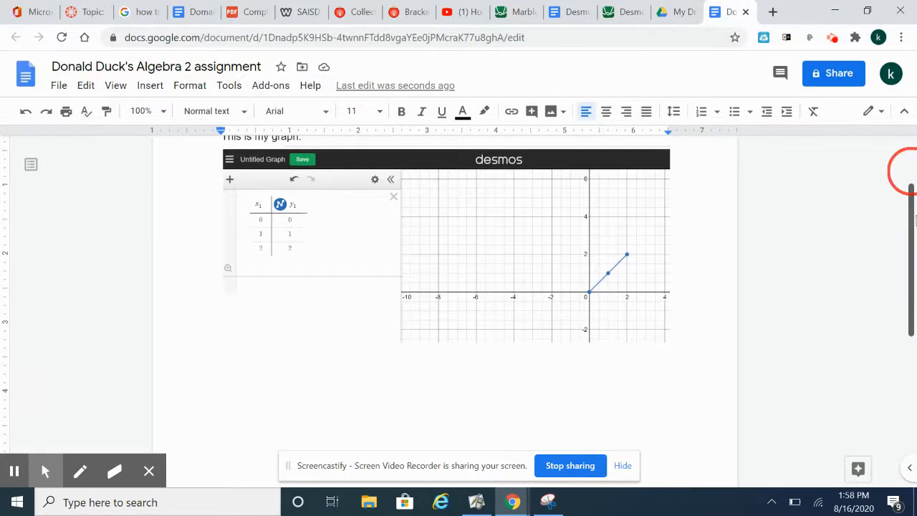
pyautogui.scroll(1, 690, 315)
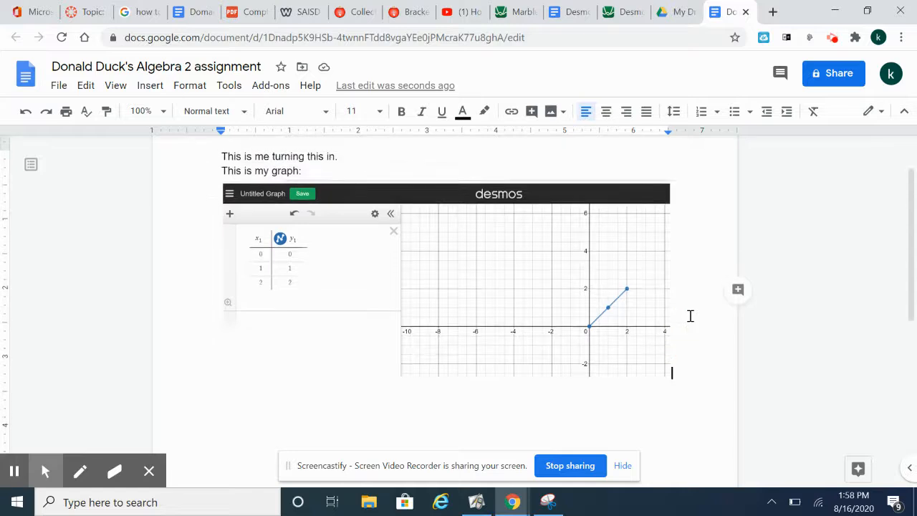
pyautogui.press('Return')
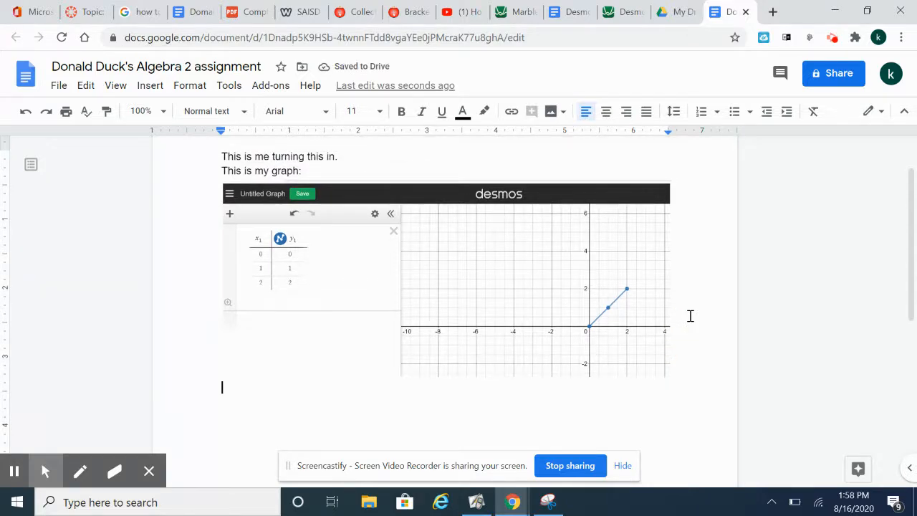
pyautogui.hotkey('ctrl', 'v')
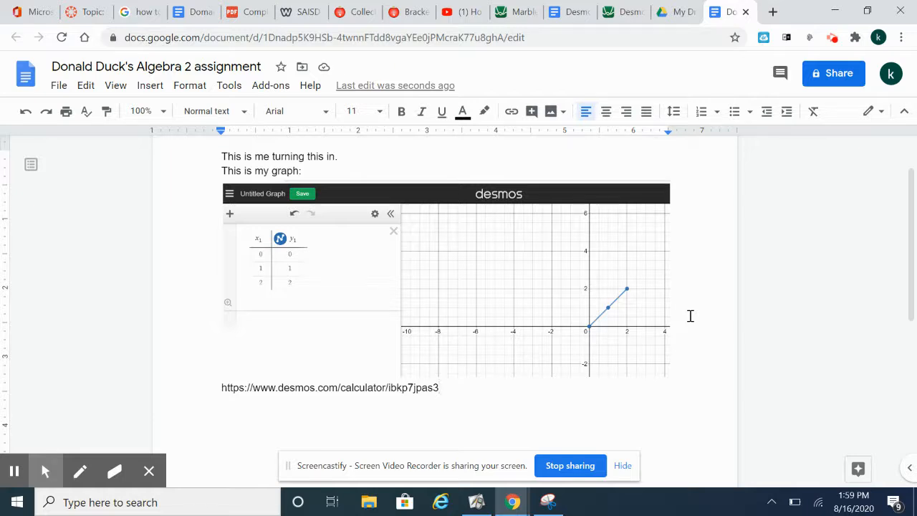
pyautogui.press('Return')
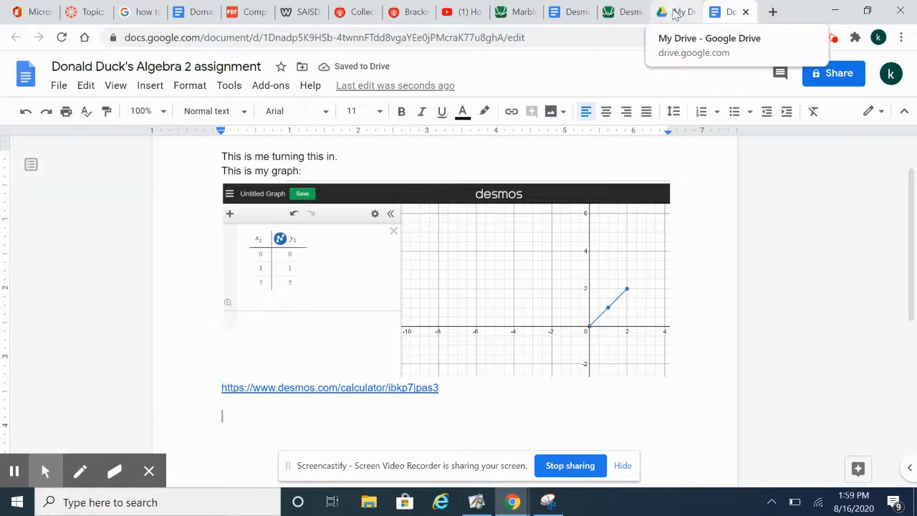
# Export the Desmos graph as a medium square PNG with thin lines and view the downloaded image
pyautogui.click(616, 13)
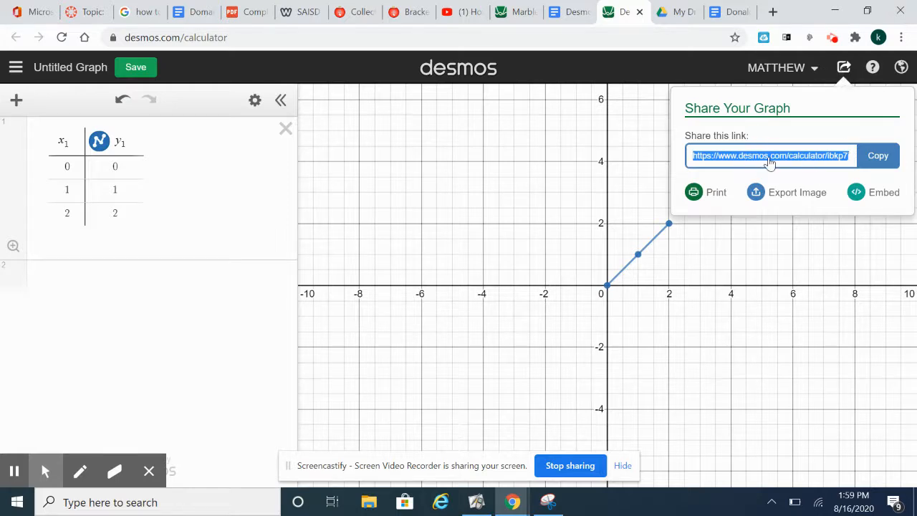
pyautogui.click(775, 197)
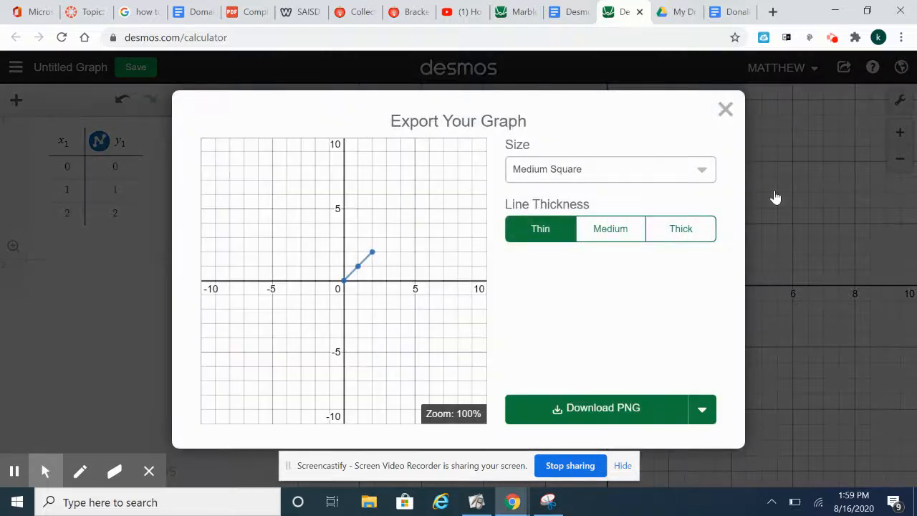
pyautogui.click(593, 416)
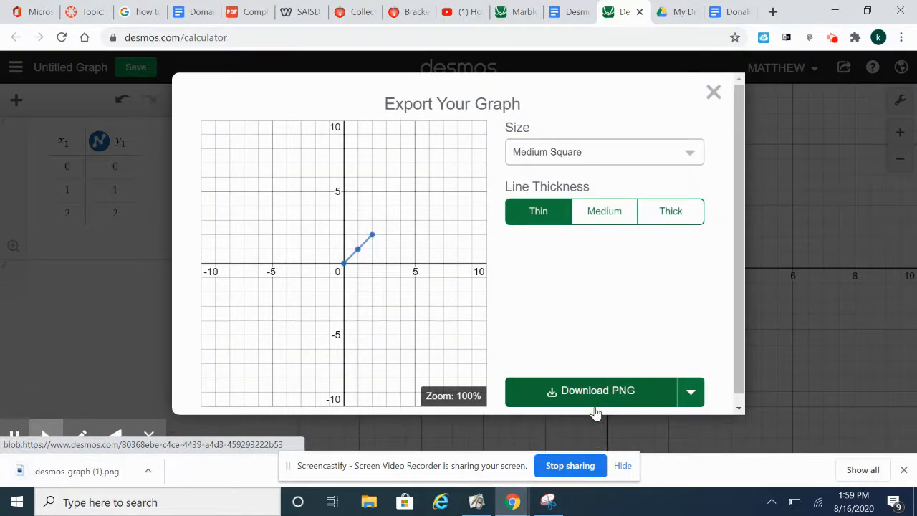
pyautogui.click(88, 469)
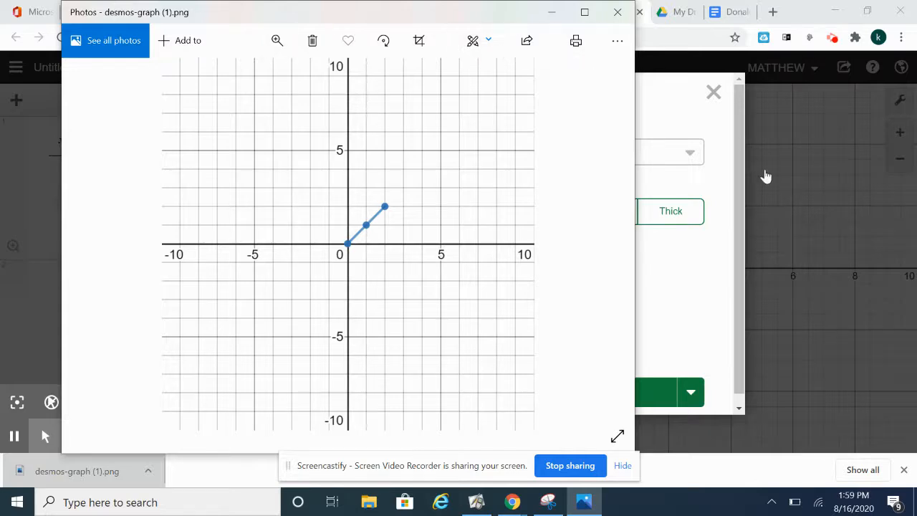
pyautogui.click(802, 218)
pyautogui.click(806, 223)
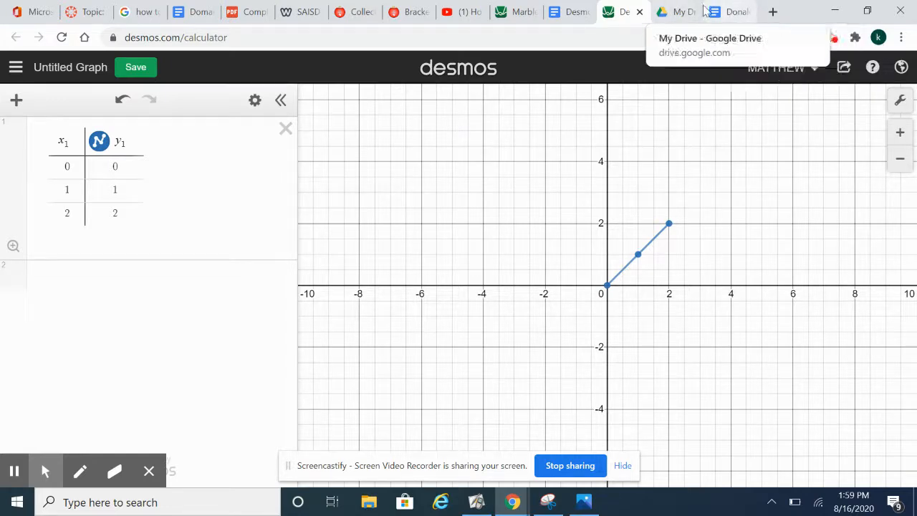
# Check the last challenges in the scavenger hunt document and set the Desmos graph's x-axis step to 1
pyautogui.click(573, 12)
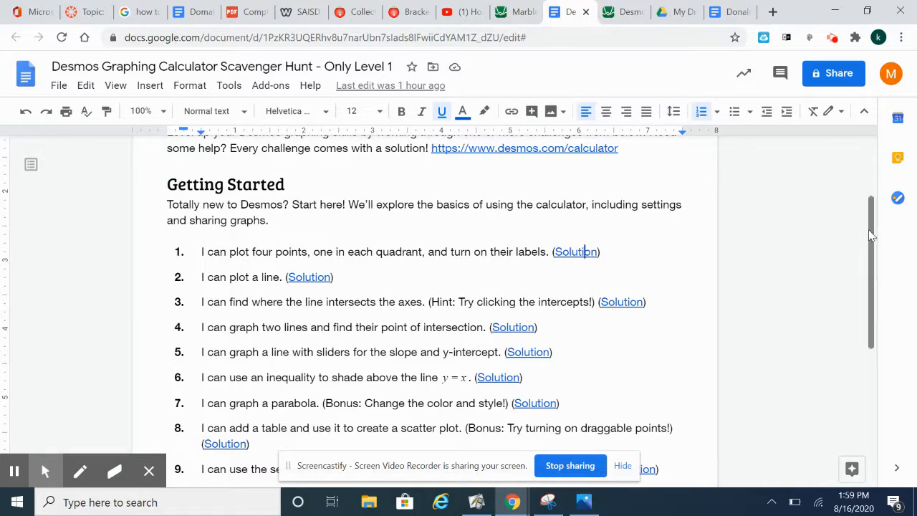
pyautogui.moveTo(873, 234); pyautogui.dragTo(889, 341)
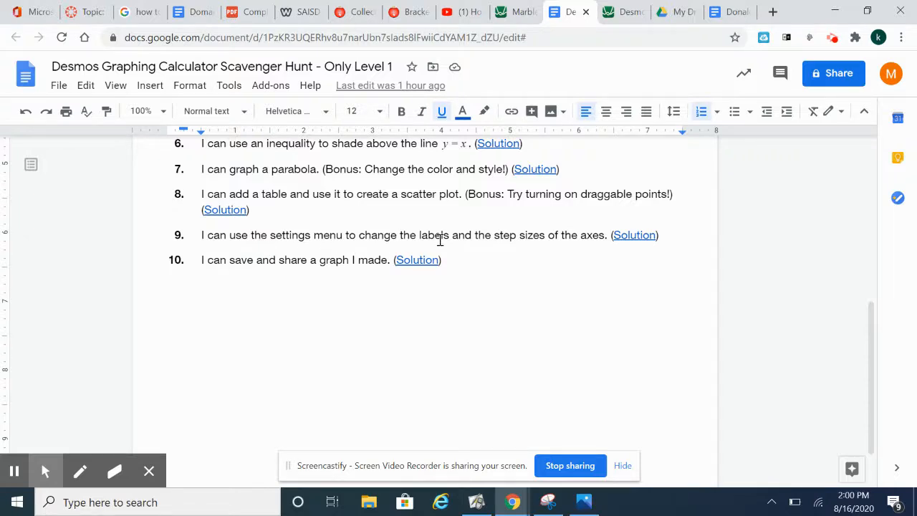
pyautogui.click(625, 13)
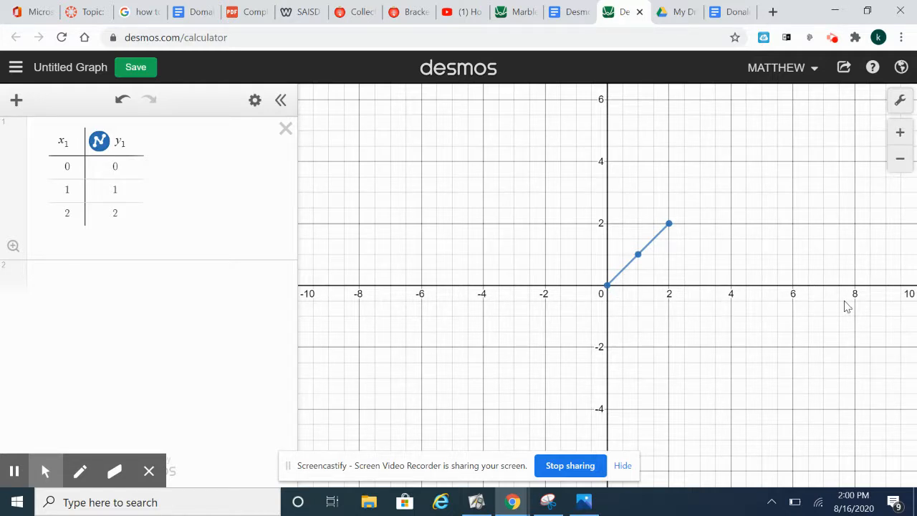
pyautogui.click(901, 103)
pyautogui.click(847, 320)
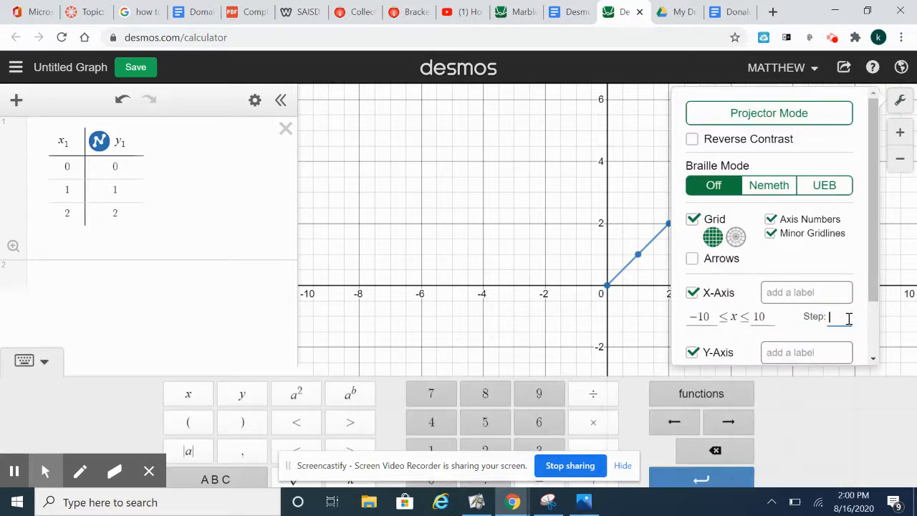
pyautogui.write('1')
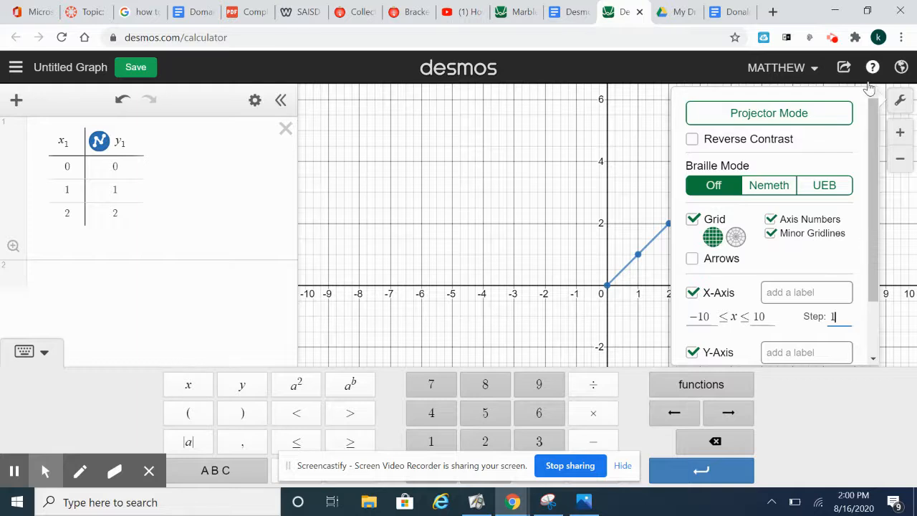
pyautogui.click(901, 104)
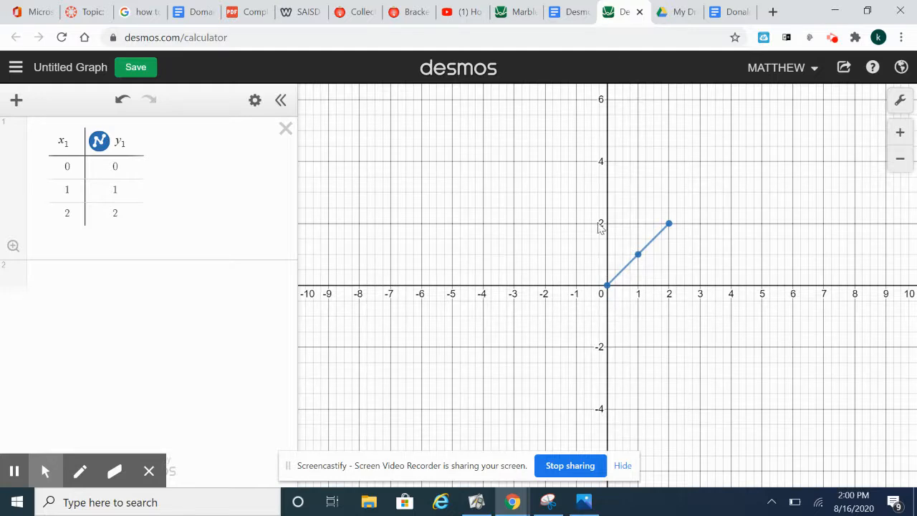
# Label the graph's y-axis "Height" and set its step to 1
pyautogui.click(900, 103)
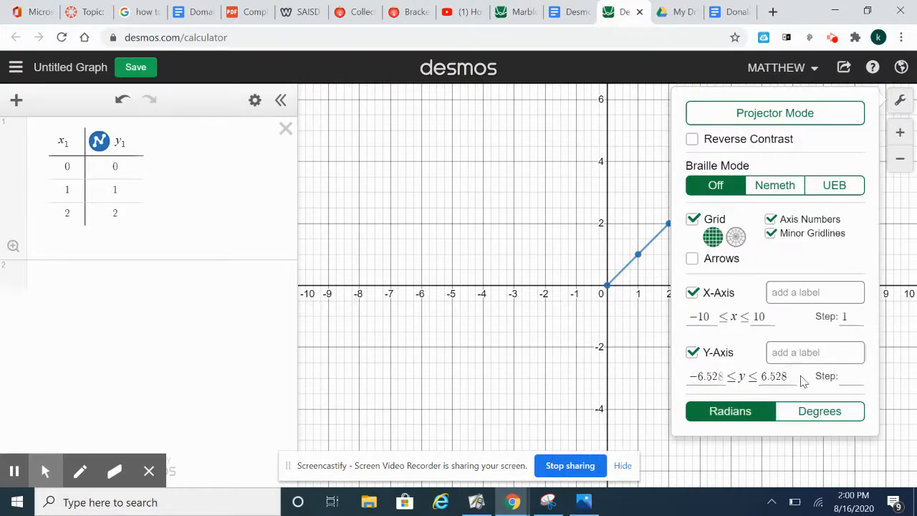
pyautogui.click(788, 349)
pyautogui.write('Height')
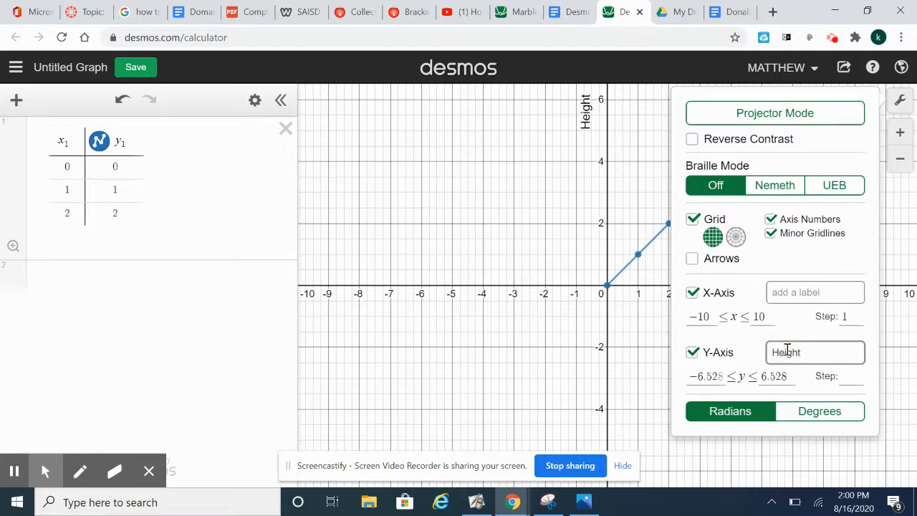
pyautogui.click(850, 379)
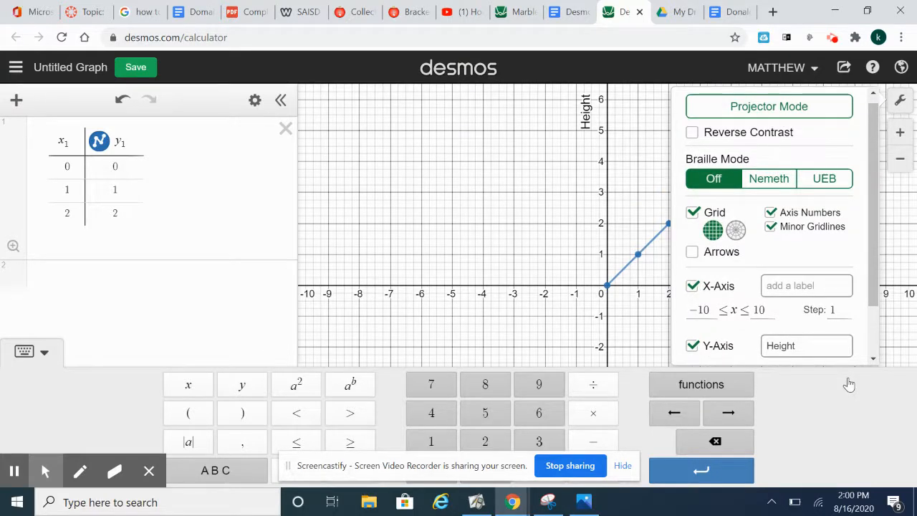
pyautogui.click(899, 100)
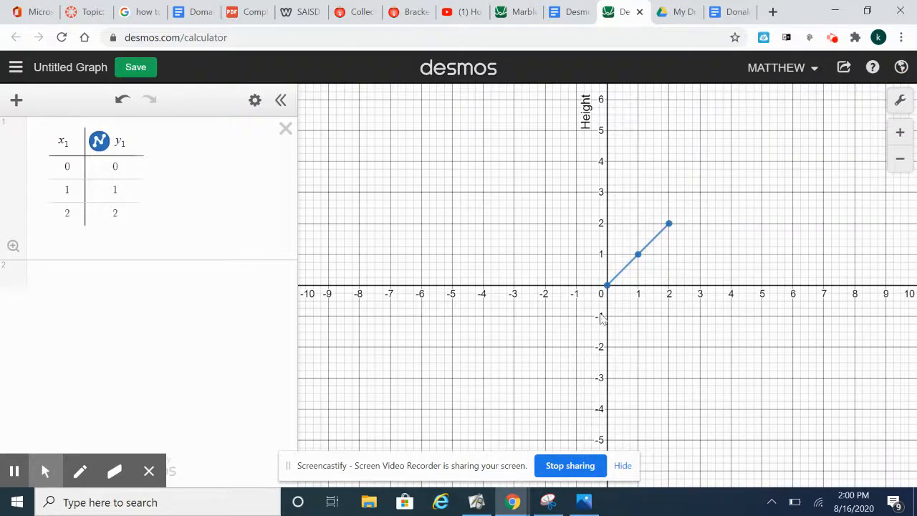
# Capture a new snip of the plotted points with the labeled y-axis using the Snipping Tool
pyautogui.click(549, 509)
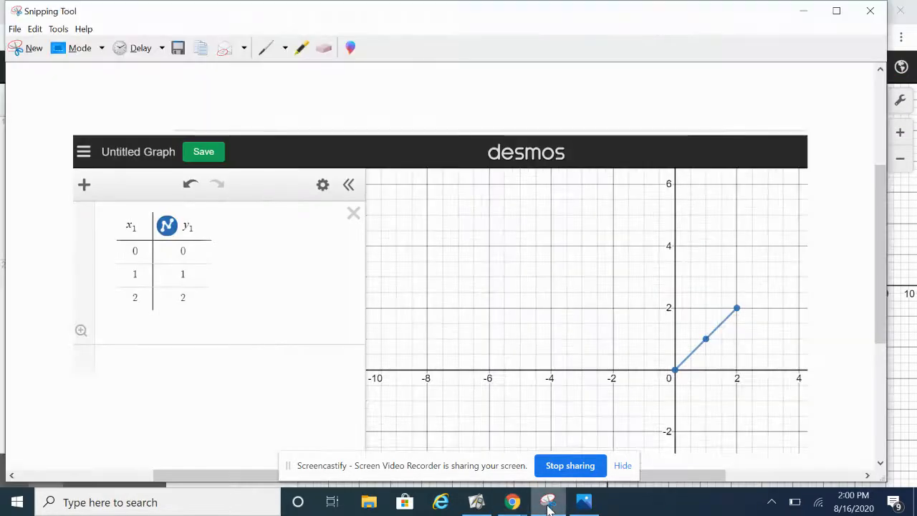
pyautogui.click(15, 47)
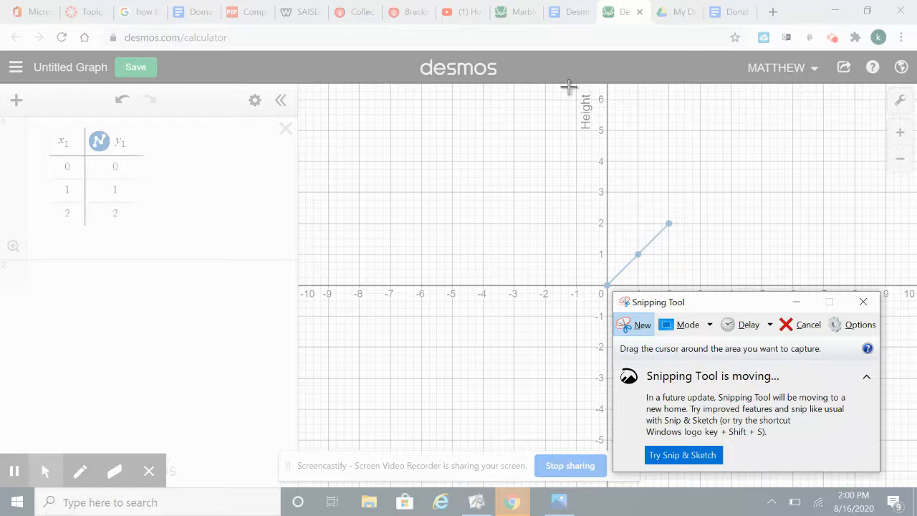
pyautogui.moveTo(569, 87); pyautogui.dragTo(810, 367)
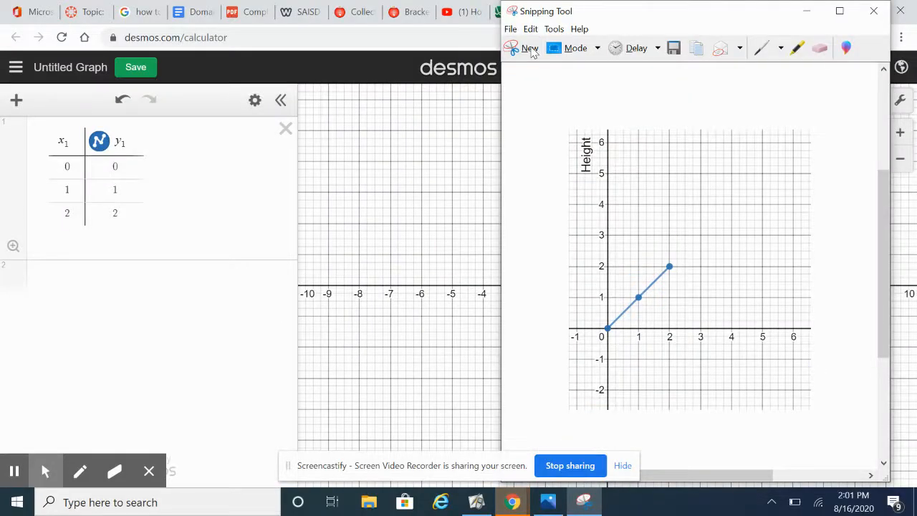
# Copy the graph snip and paste it into the Algebra 2 assignment document under a new line reading "Here's my sweet graph:"
pyautogui.click(531, 28)
pyautogui.click(546, 44)
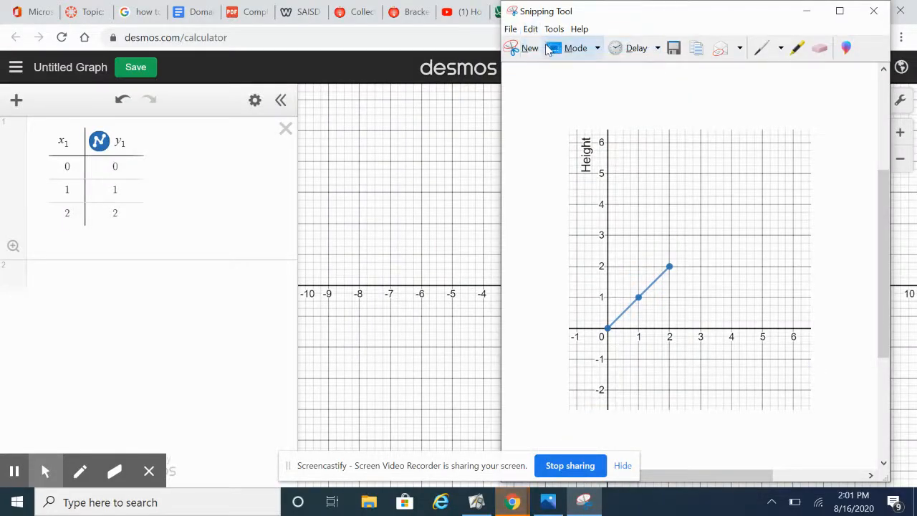
pyautogui.click(428, 133)
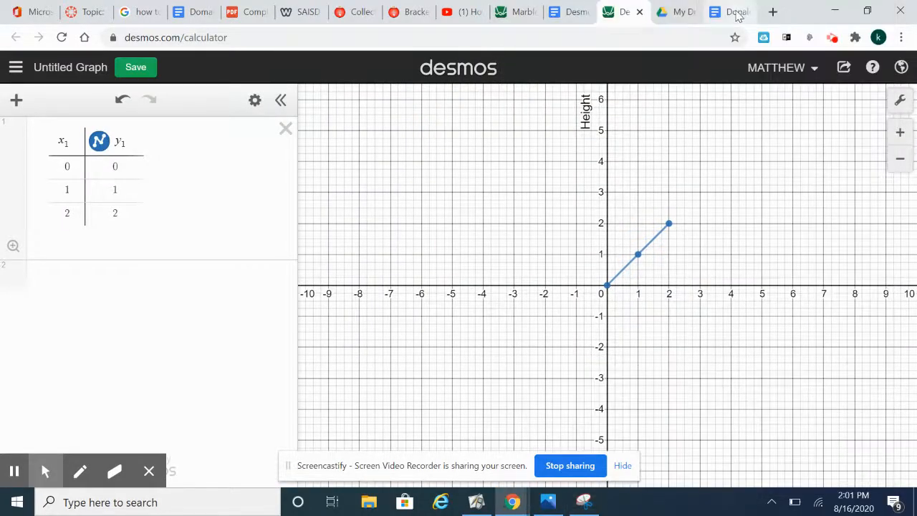
pyautogui.click(737, 12)
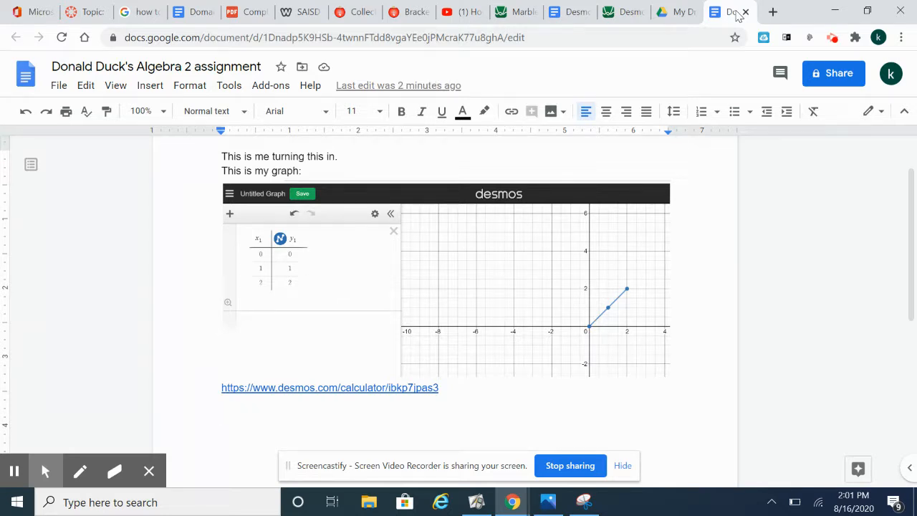
pyautogui.write("Here's my sweet graph:")
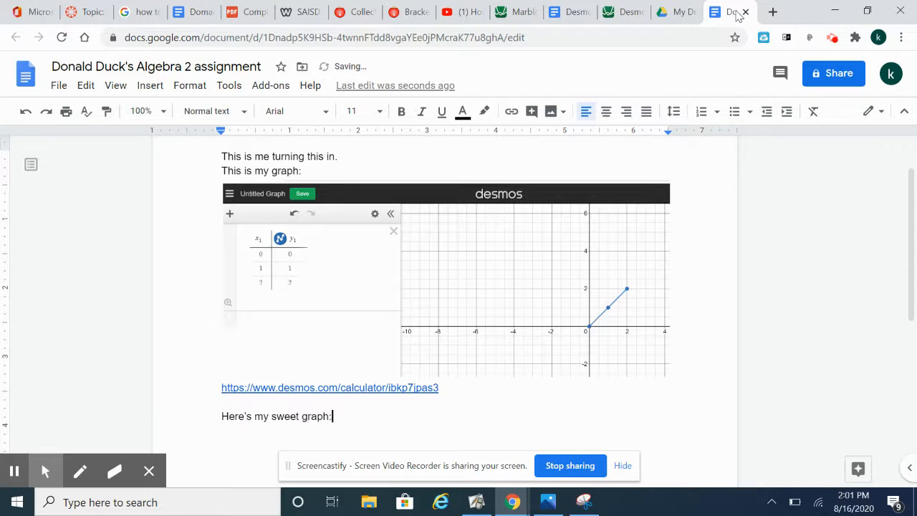
pyautogui.press('Return')
pyautogui.hotkey('ctrl', 'v')
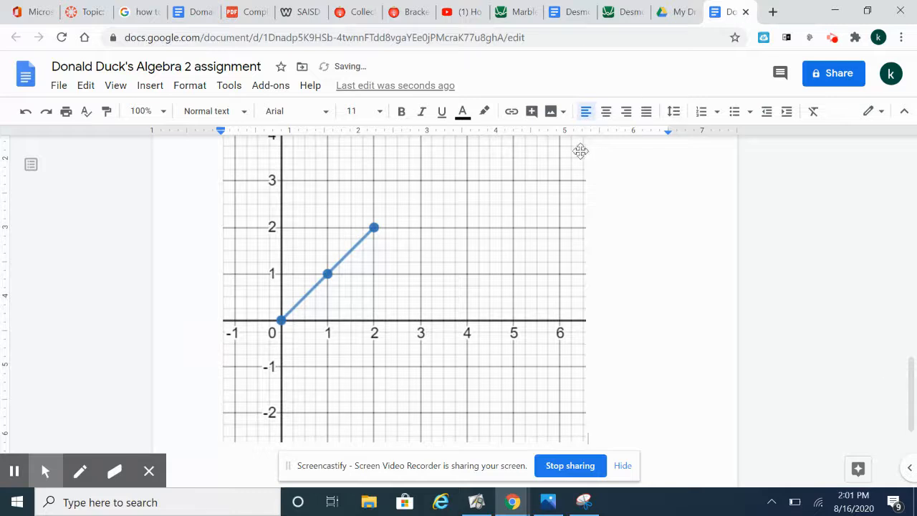
# Shrink the pasted graph image proportionally to about 3.3 inches wide so it fits beneath its caption
pyautogui.moveTo(908, 393); pyautogui.dragTo(903, 349)
pyautogui.click(553, 267)
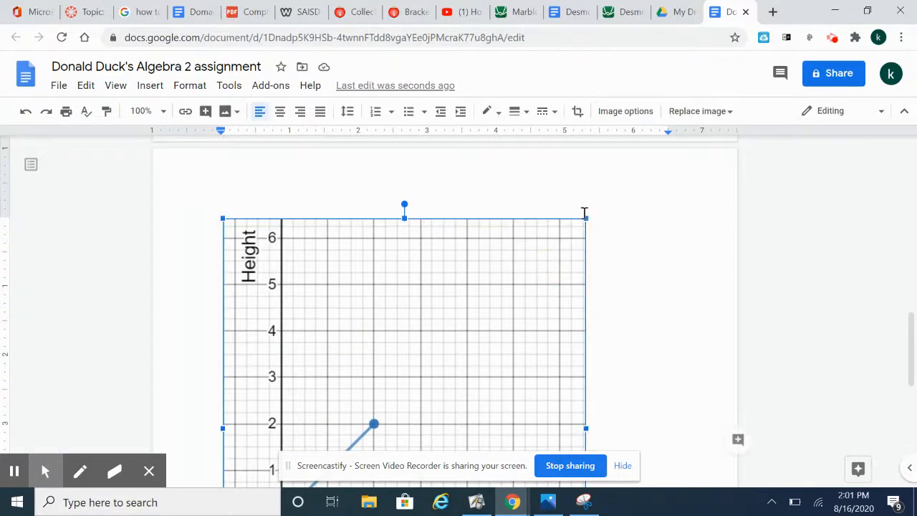
pyautogui.moveTo(586, 218); pyautogui.dragTo(374, 372)
pyautogui.moveTo(908, 366); pyautogui.dragTo(903, 334)
# Add the line "This was the awesome table I made to create the even more stellar graph:" below the graph image, followed by a new line
pyautogui.click(523, 355)
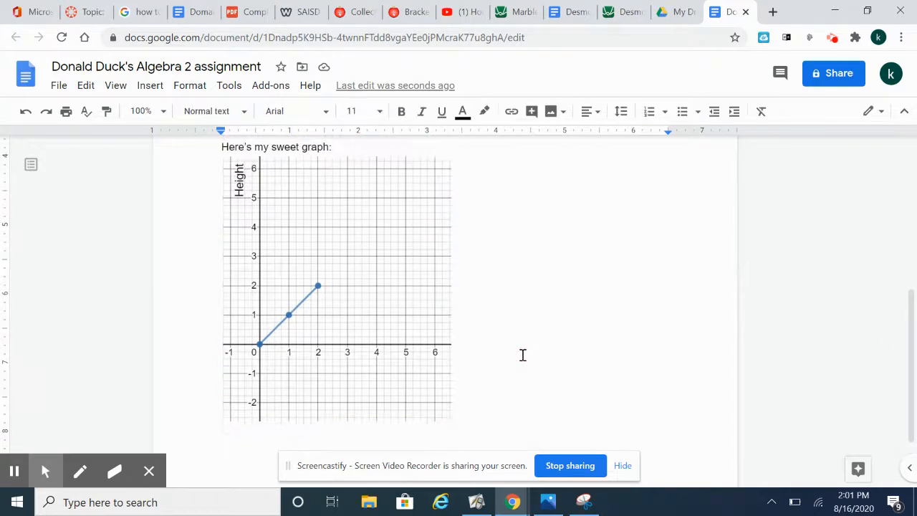
pyautogui.press('Return')
pyautogui.write('This was the')
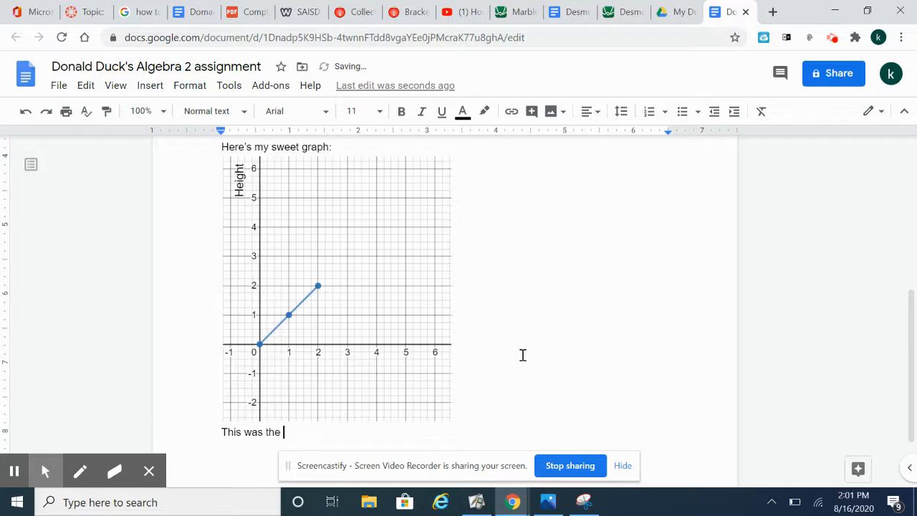
pyautogui.write(' awesome table I made to create the even more stellar graph:')
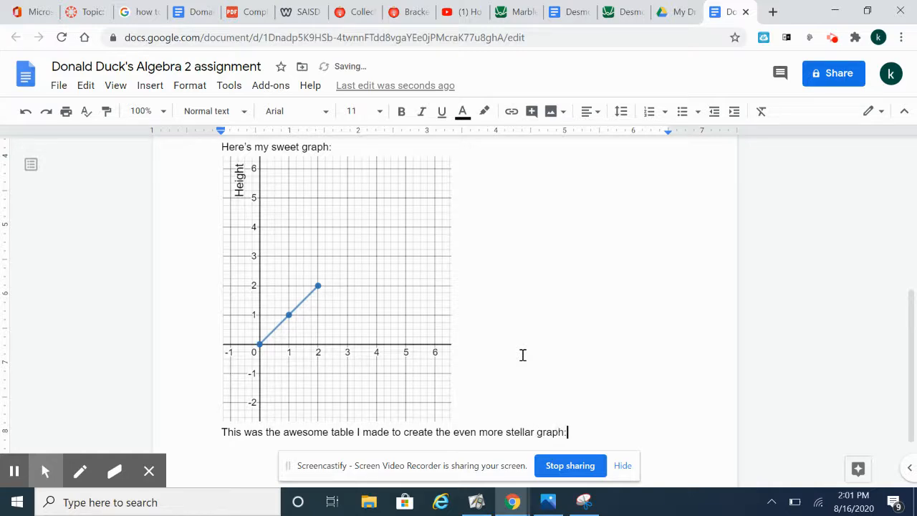
pyautogui.press('Return')
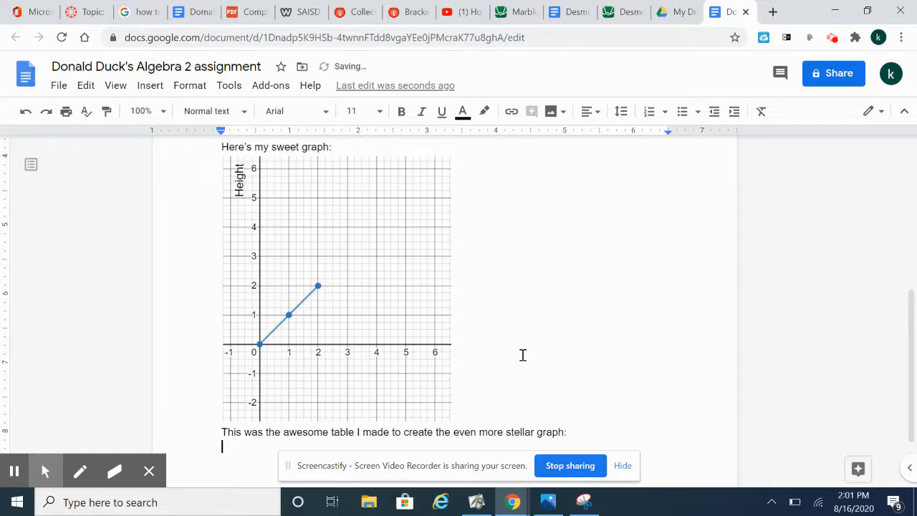
# Switch to the Desmos graph, snip its table of x and y values with the Snipping Tool, and copy the snip
pyautogui.click(627, 13)
pyautogui.click(584, 502)
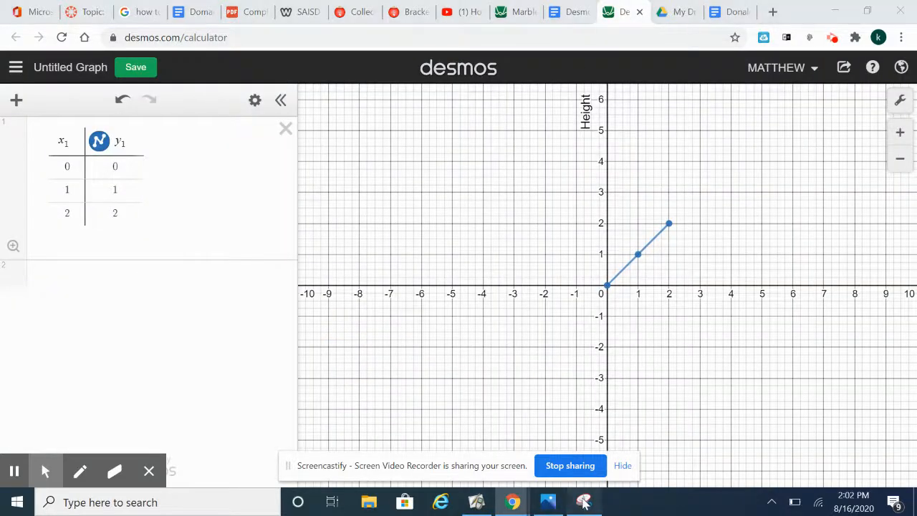
pyautogui.click(518, 48)
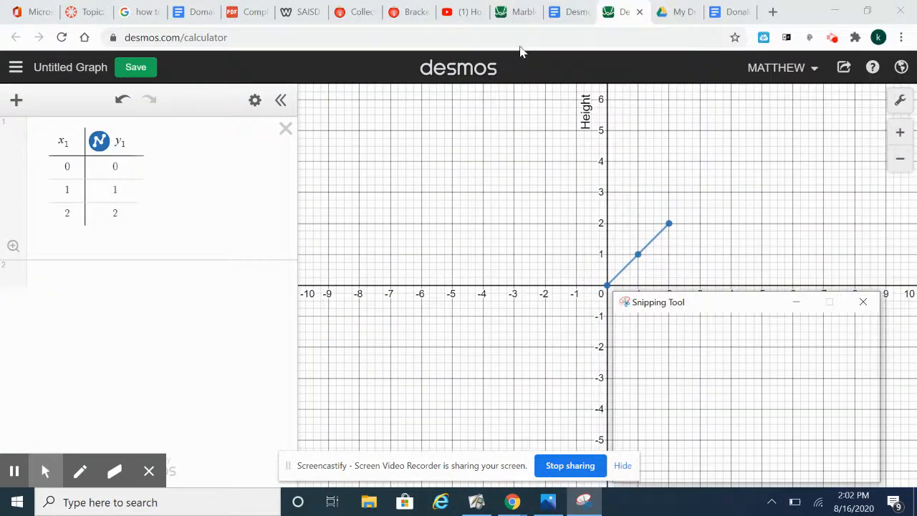
pyautogui.moveTo(36, 118); pyautogui.dragTo(143, 236)
pyautogui.click(34, 28)
pyautogui.click(44, 45)
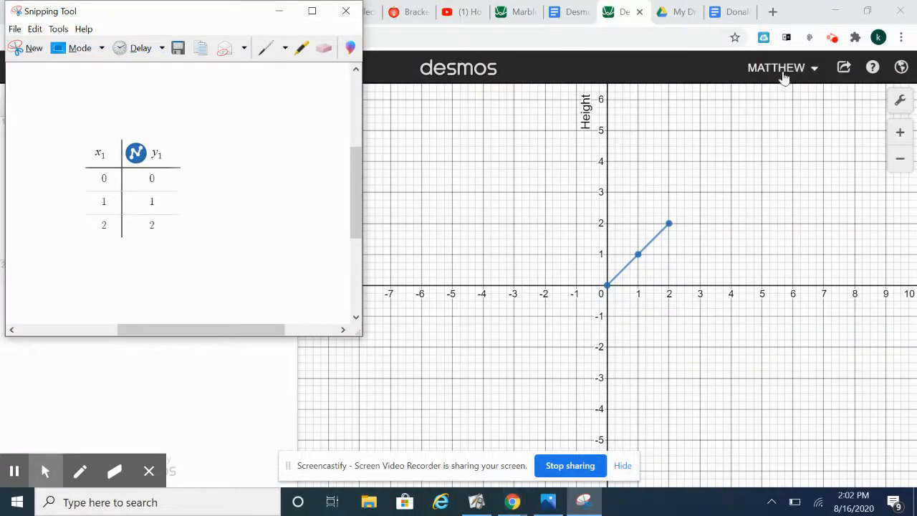
# Paste the table snip into the assignment document below the table caption and shrink it to about 1.6 inches wide
pyautogui.click(725, 13)
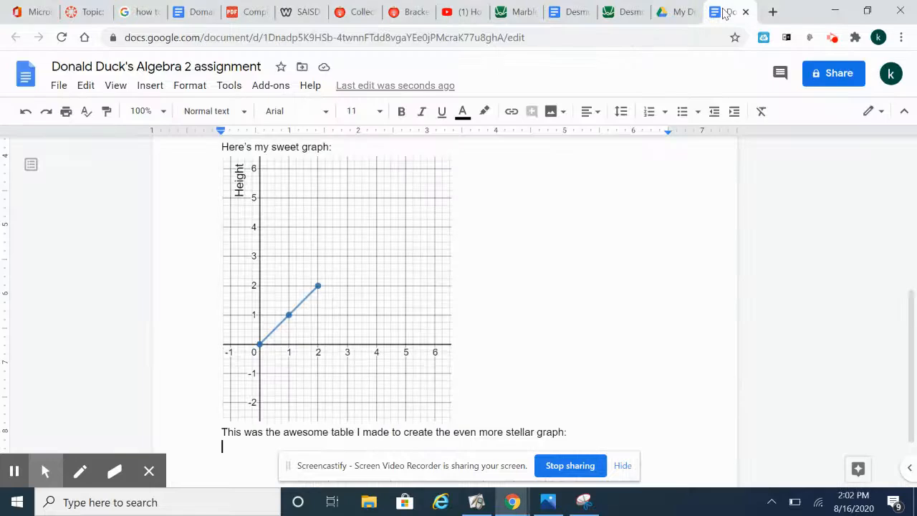
pyautogui.hotkey('ctrl', 'v')
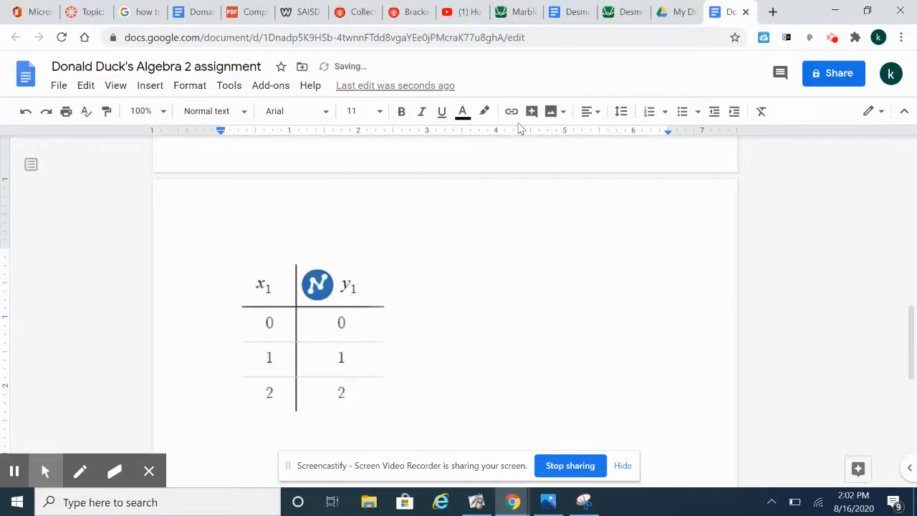
pyautogui.click(342, 303)
pyautogui.moveTo(389, 248); pyautogui.dragTo(324, 315)
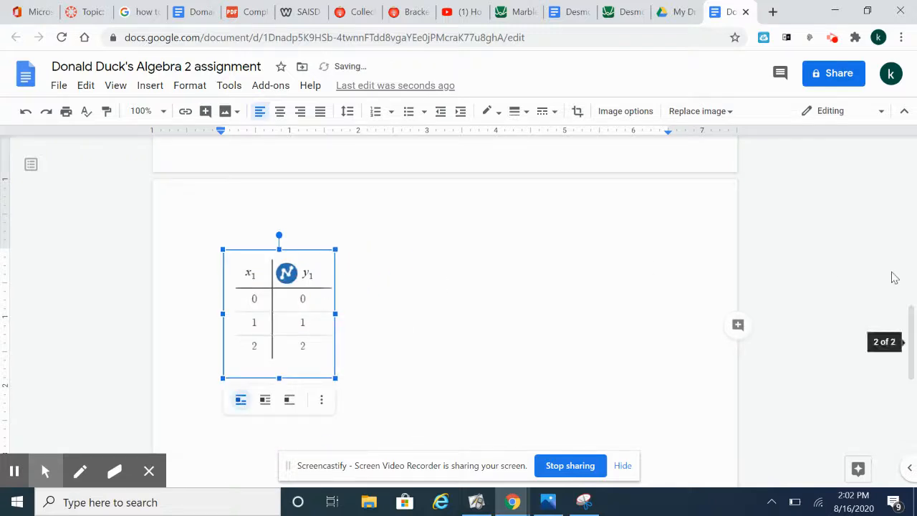
# Set the table image to wrap text and move it beside the graph image on the first page
pyautogui.moveTo(910, 340); pyautogui.dragTo(902, 310)
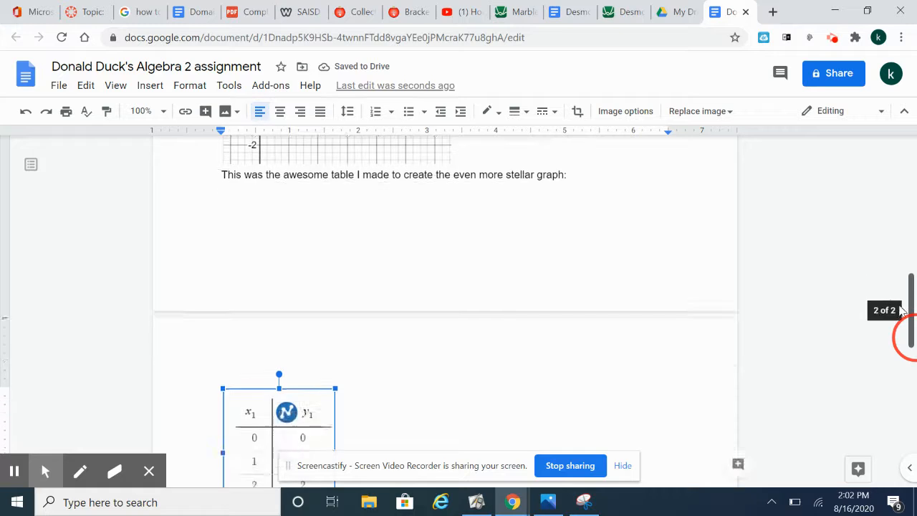
pyautogui.scroll(-1, 280, 430)
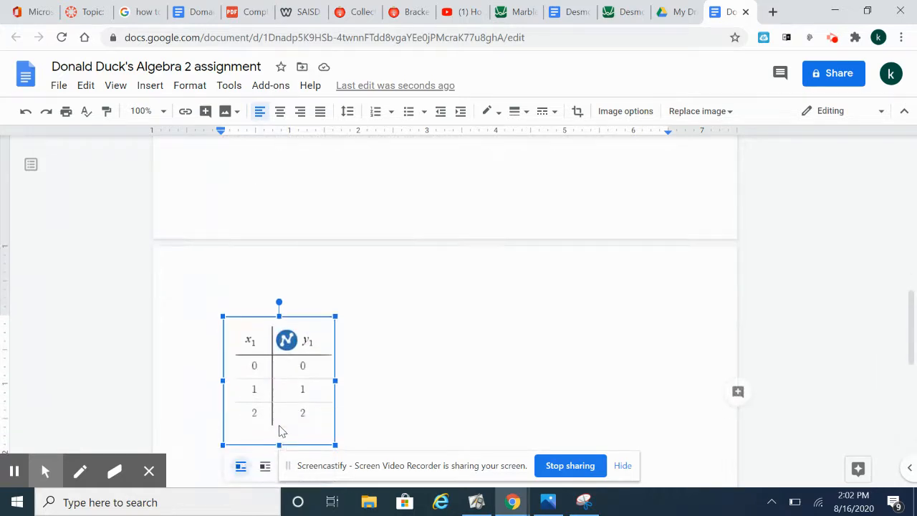
pyautogui.click(265, 467)
pyautogui.moveTo(284, 237); pyautogui.dragTo(621, 198)
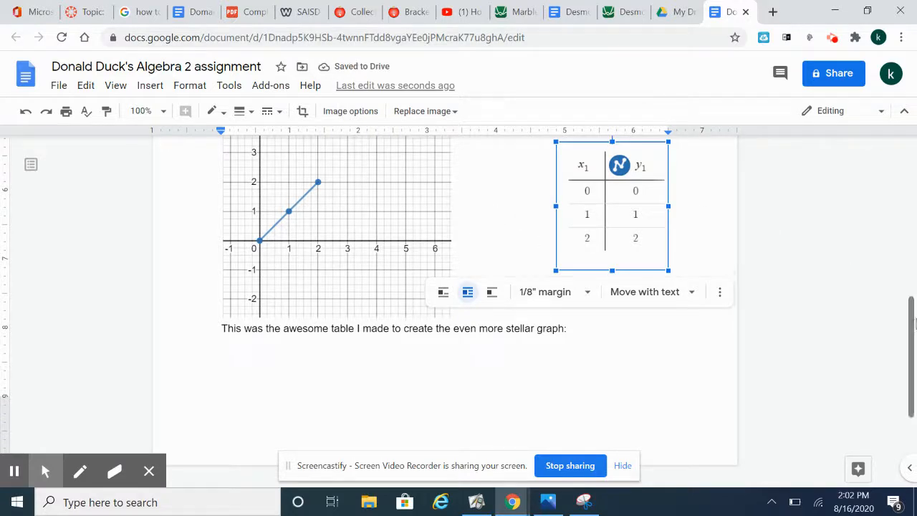
pyautogui.moveTo(912, 336); pyautogui.dragTo(908, 299)
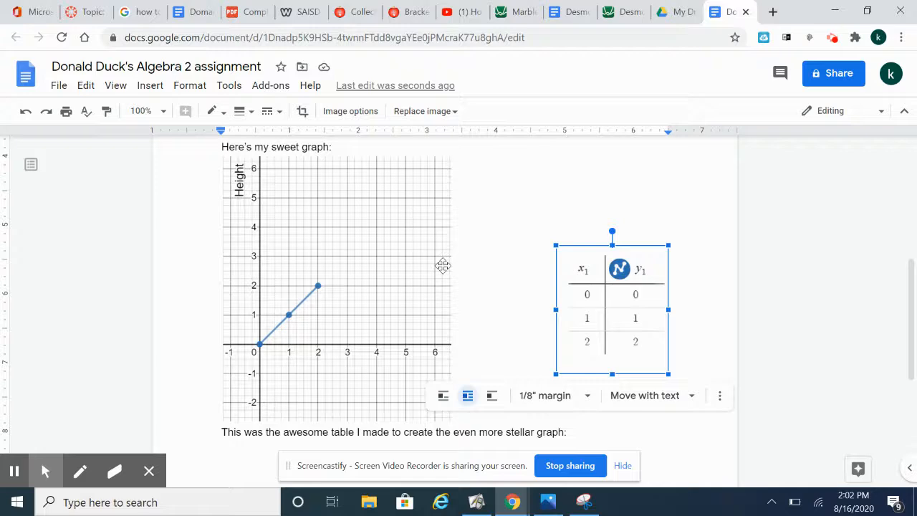
# View the solution to scavenger hunt challenge 10 on saving and sharing a graph, and return to the assignment document
pyautogui.click(625, 13)
pyautogui.click(569, 13)
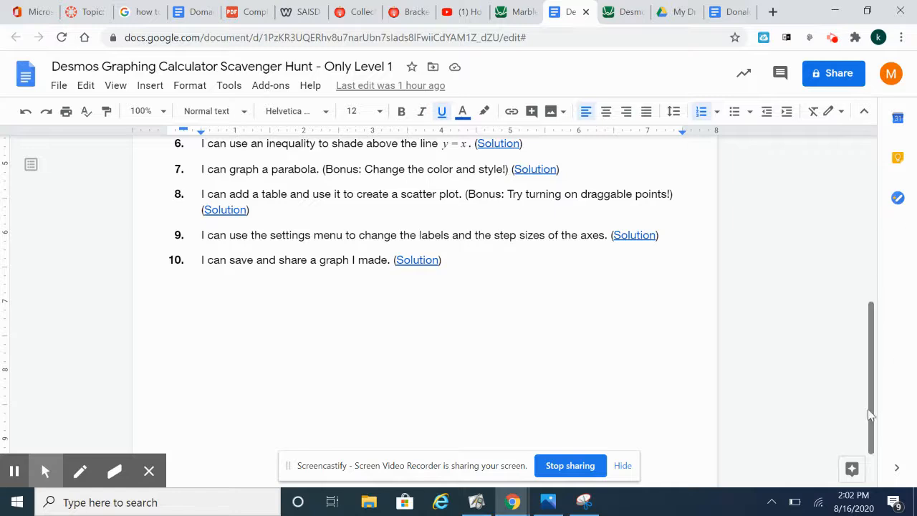
pyautogui.moveTo(875, 422); pyautogui.dragTo(875, 378)
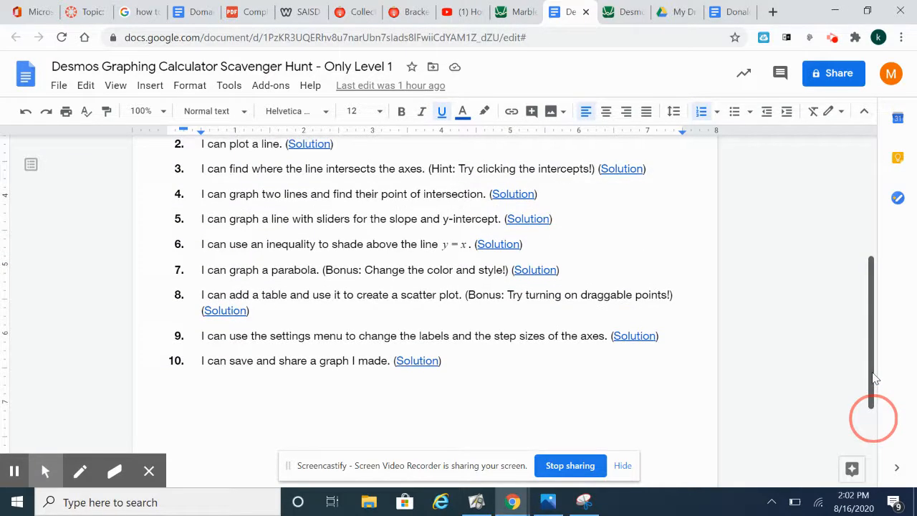
pyautogui.click(410, 360)
pyautogui.click(466, 384)
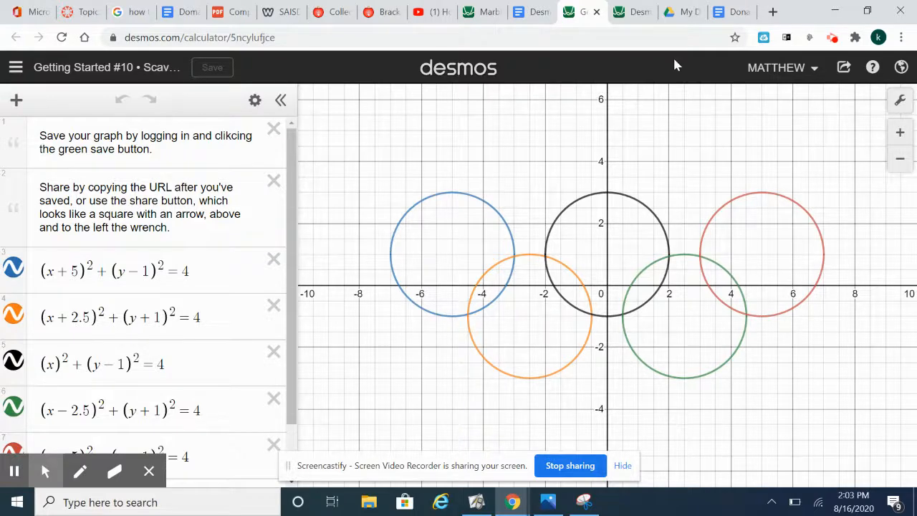
pyautogui.click(728, 14)
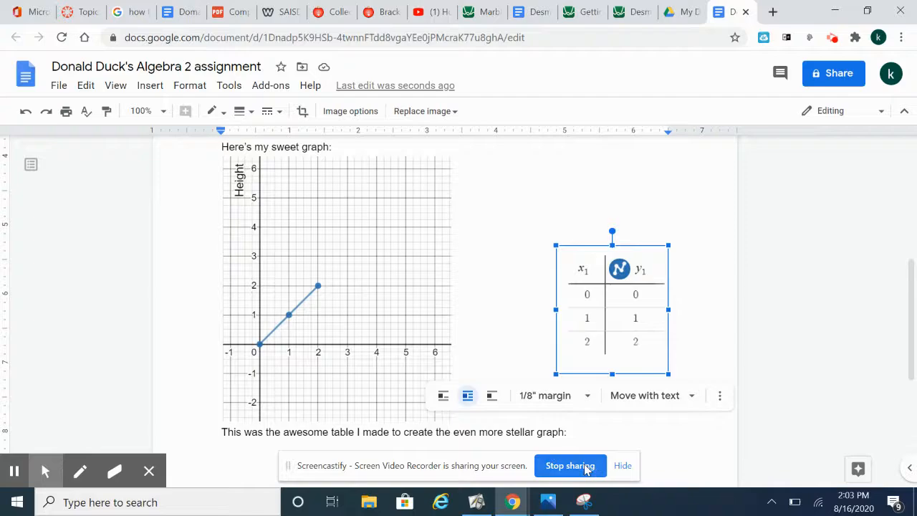